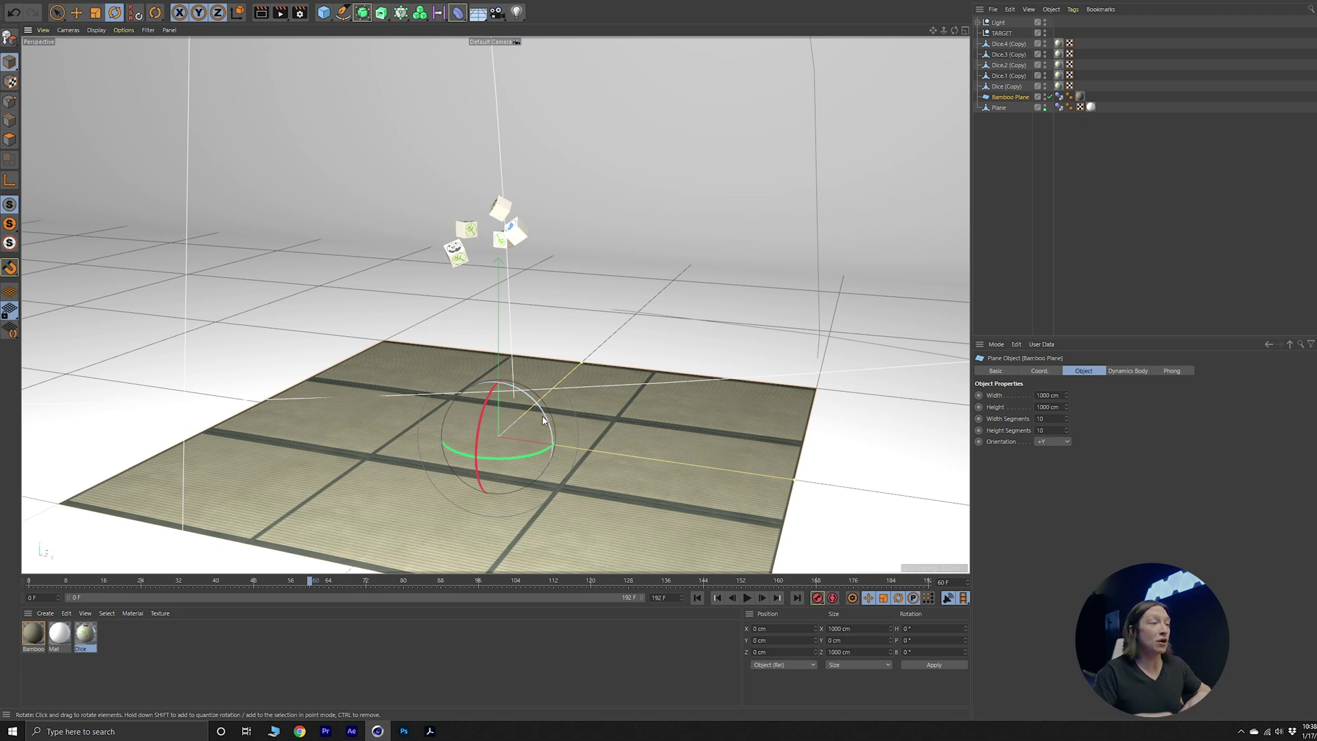
# - Examine the backdrop plane and the five dice floating above the bamboo mat
pyautogui.click(687, 305)
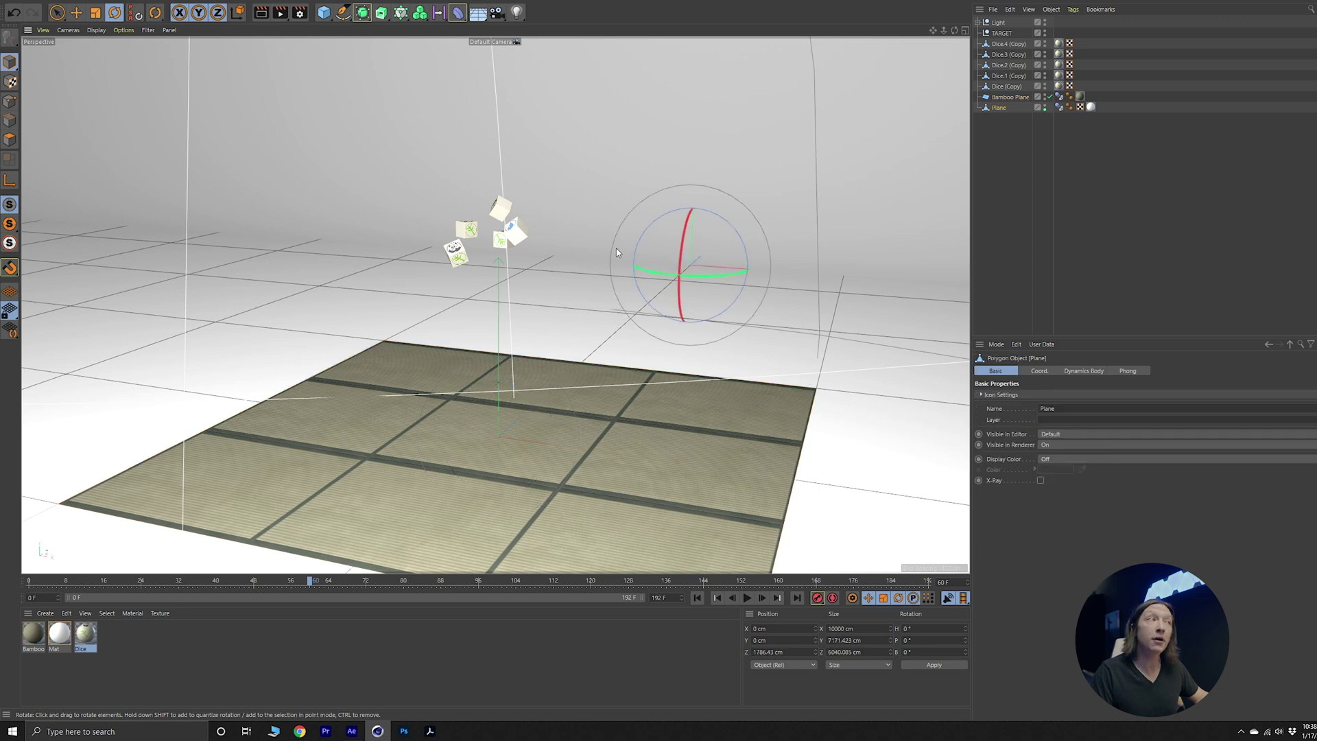
pyautogui.scroll(-3, 588, 245)
pyautogui.moveTo(590, 245)
pyautogui.keyDown('alt'); pyautogui.mouseDown()
pyautogui.moveTo(541, 243)
pyautogui.moveTo(581, 250)
pyautogui.mouseUp(); pyautogui.keyUp('alt')
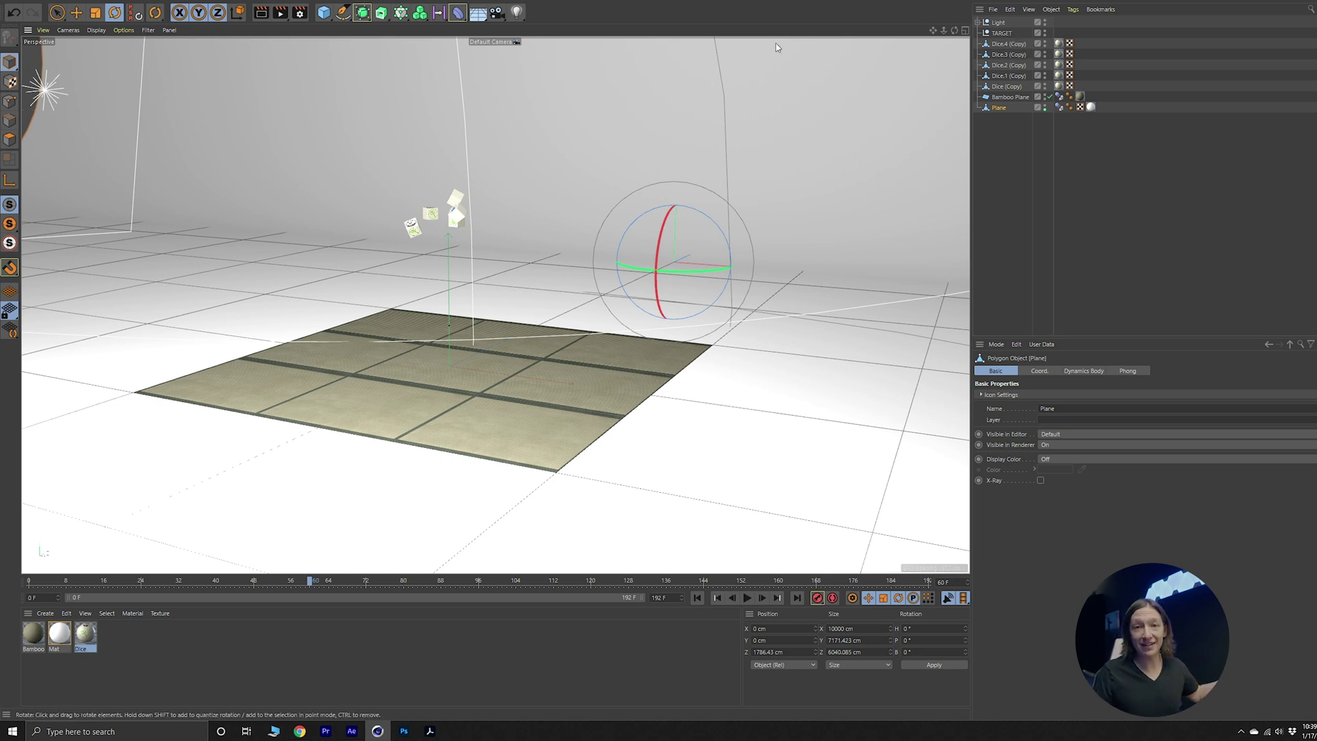
pyautogui.scroll(5, 501, 238)
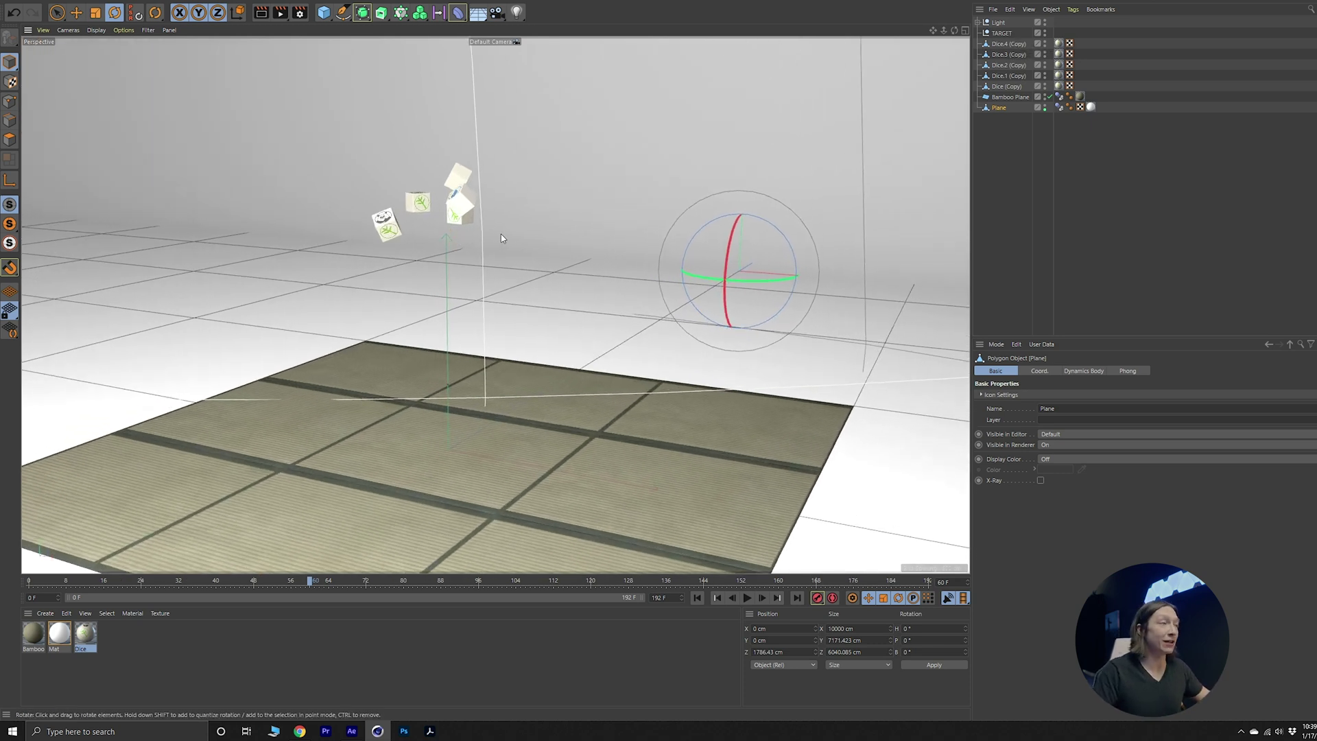
pyautogui.keyDown('alt'); pyautogui.moveTo(458, 252); pyautogui.dragTo(559, 249); pyautogui.keyUp('alt')
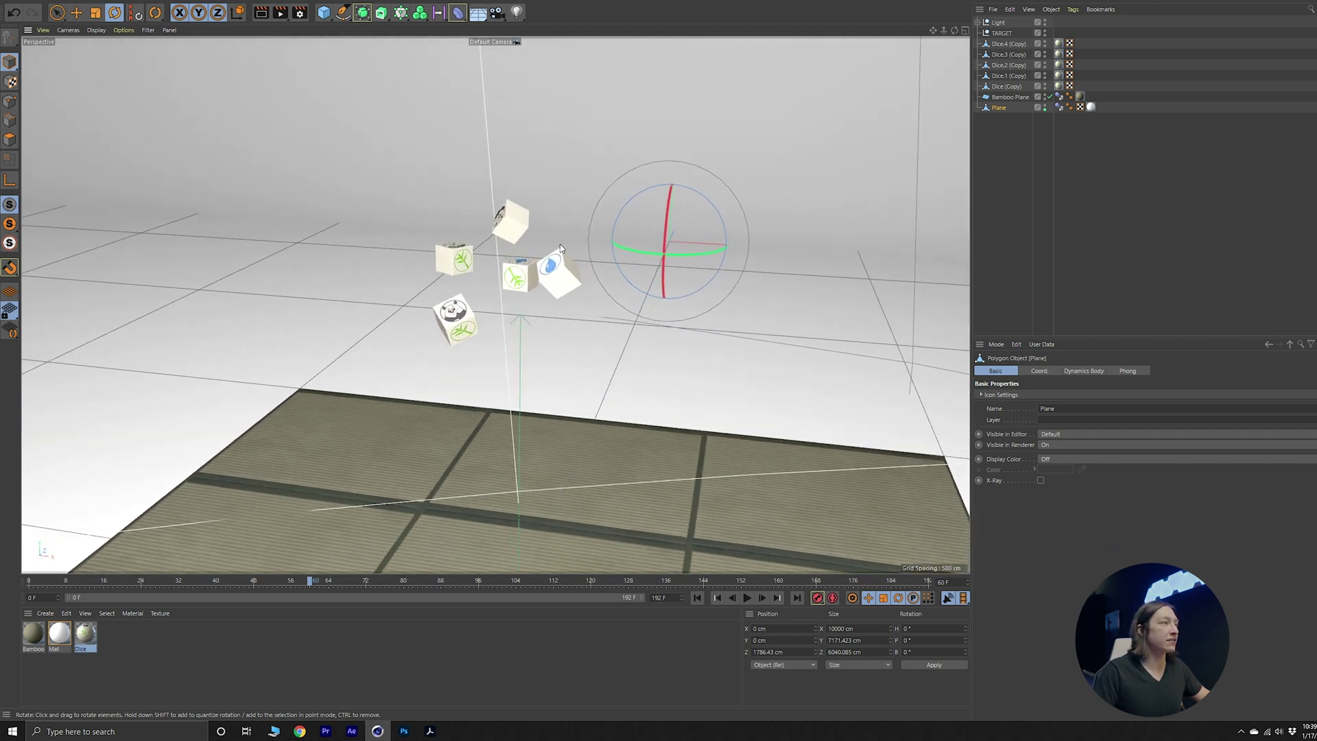
pyautogui.click(523, 267)
pyautogui.click(507, 218)
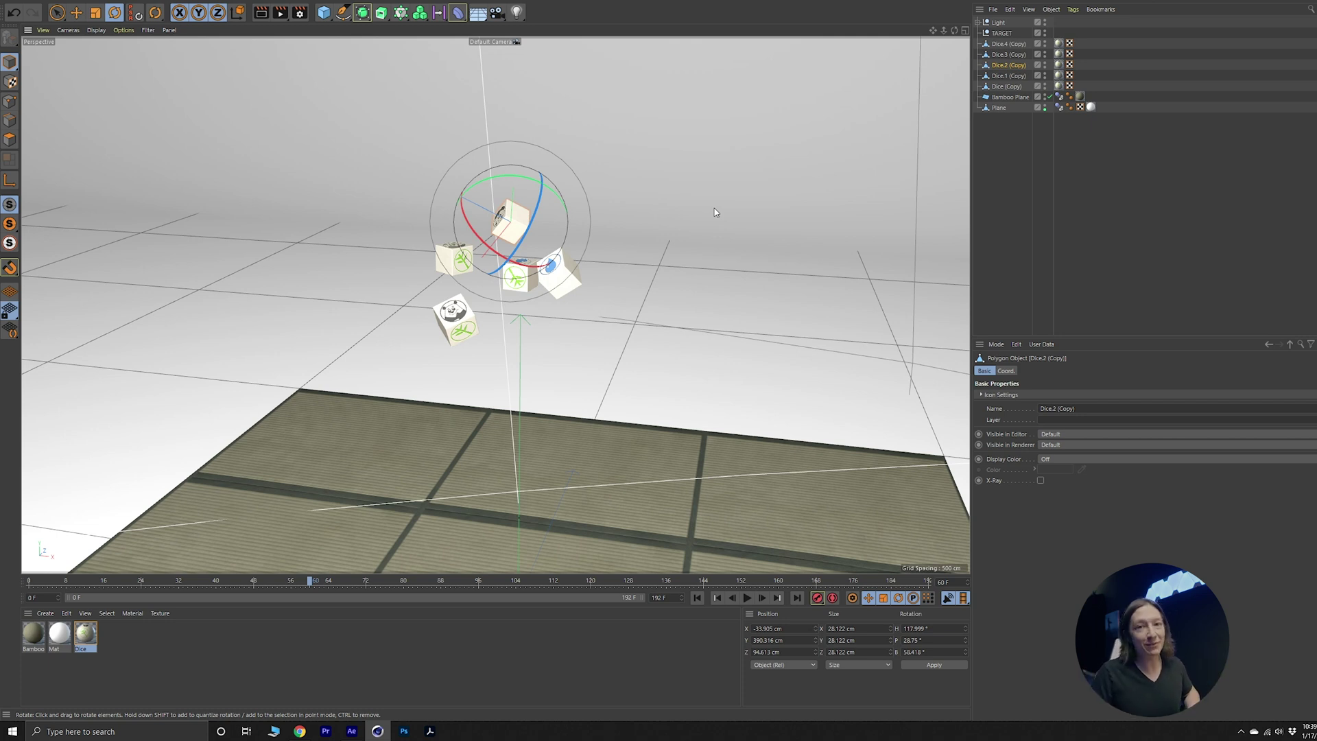
# - Add a Rigid Body simulation tag to all five dice, from Dice.4 (Copy) to Dice (Copy)
pyautogui.click(1006, 46)
pyautogui.keyDown('shift'); pyautogui.click(1005, 87); pyautogui.keyUp('shift')
pyautogui.rightClick(1006, 89)
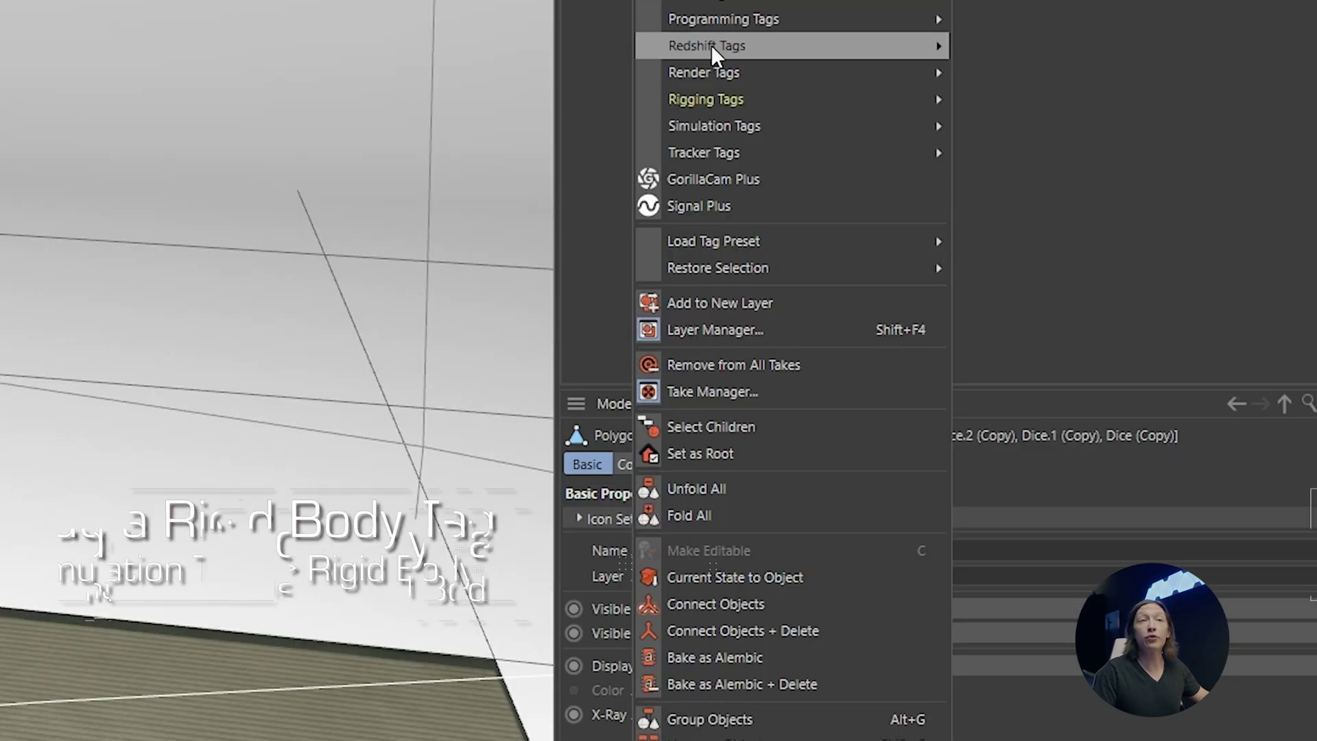
pyautogui.moveTo(730, 133)
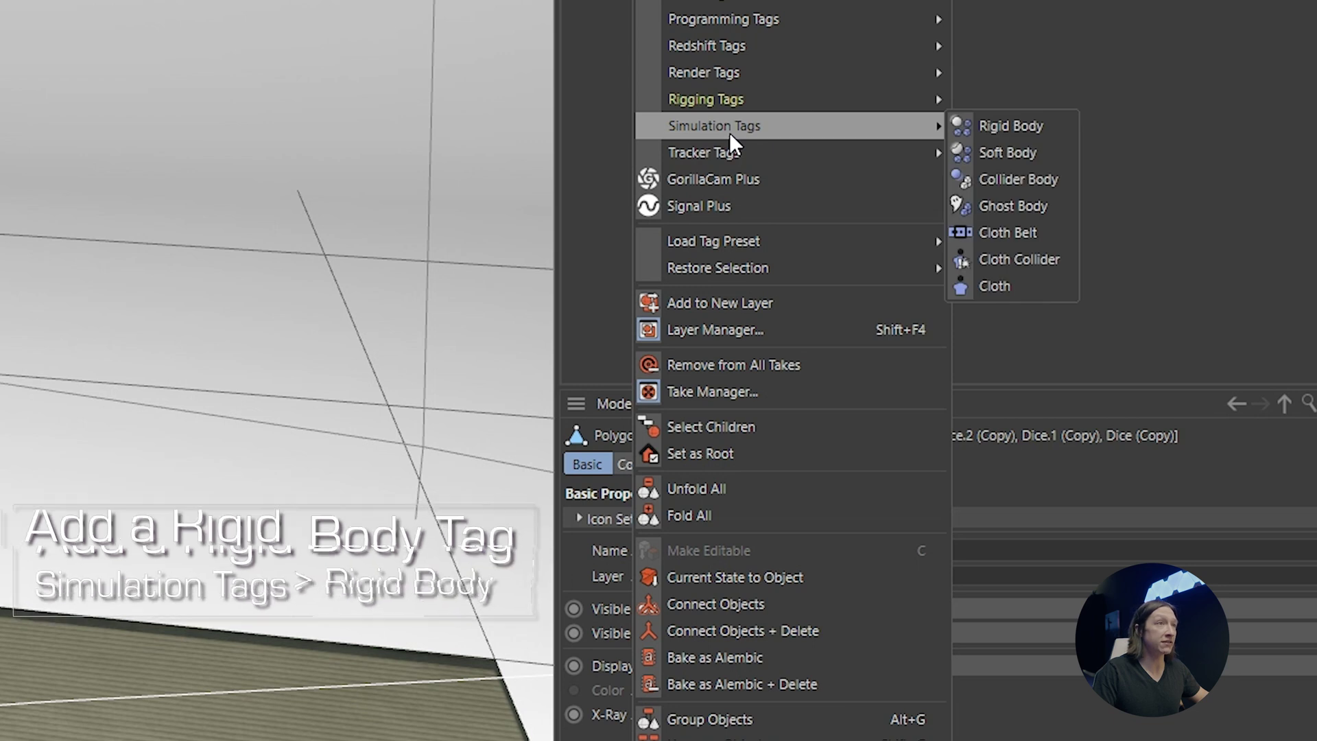
pyautogui.click(987, 121)
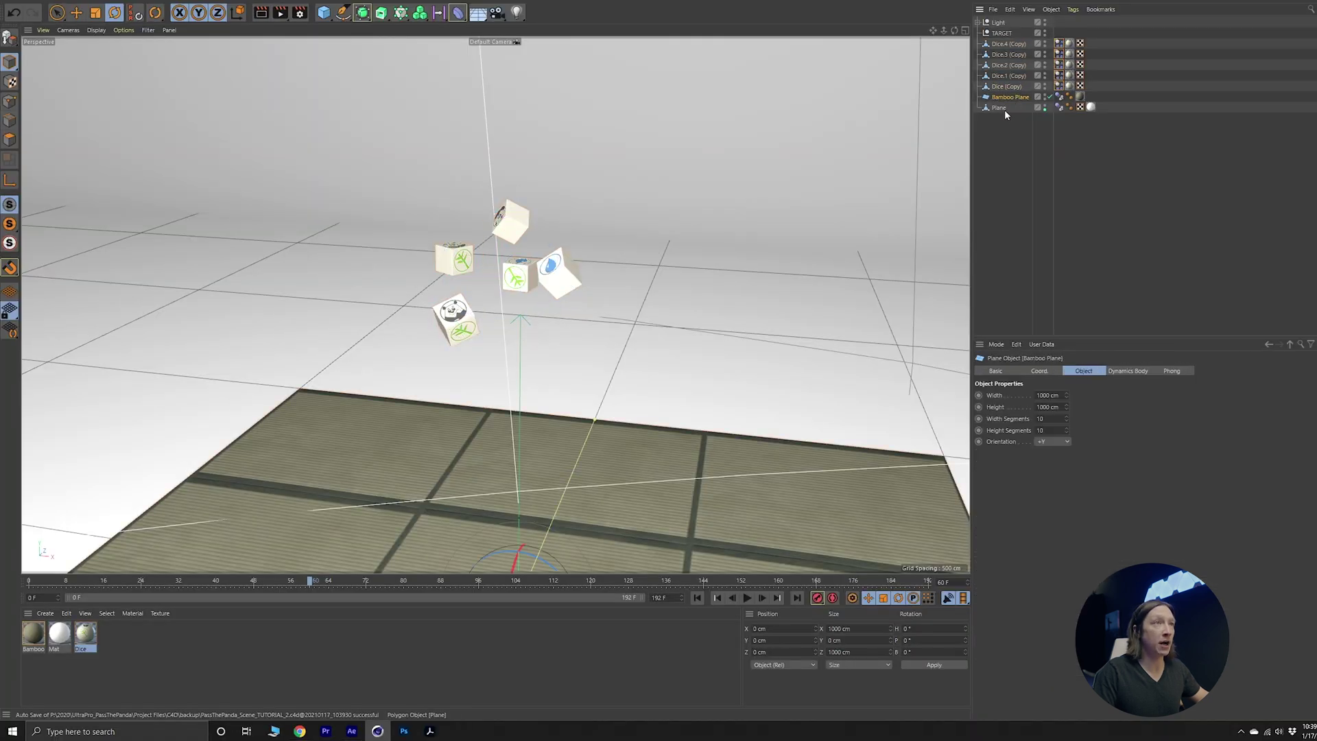
# - Apply a Collider Body simulation tag to both the Bamboo Plane and the backdrop Plane
pyautogui.keyDown('ctrl'); pyautogui.click(1002, 108); pyautogui.keyUp('ctrl')
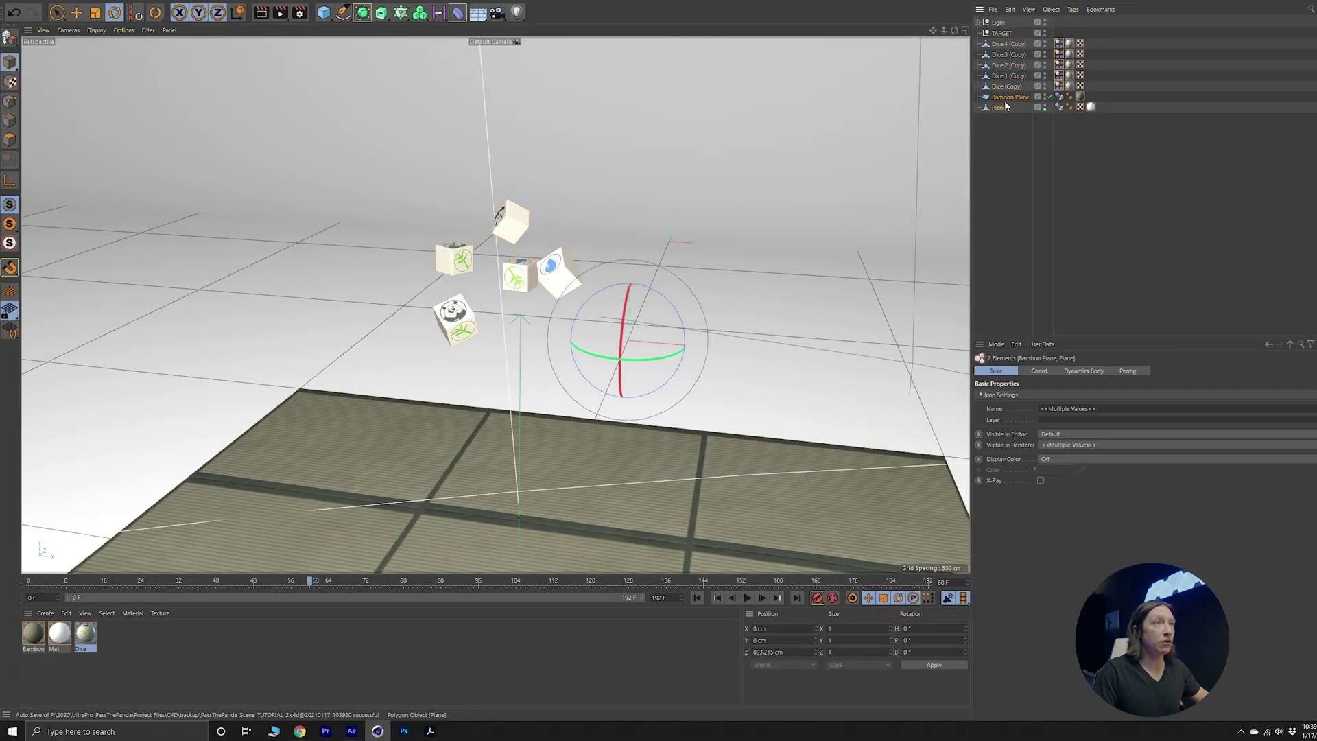
pyautogui.click(1003, 109)
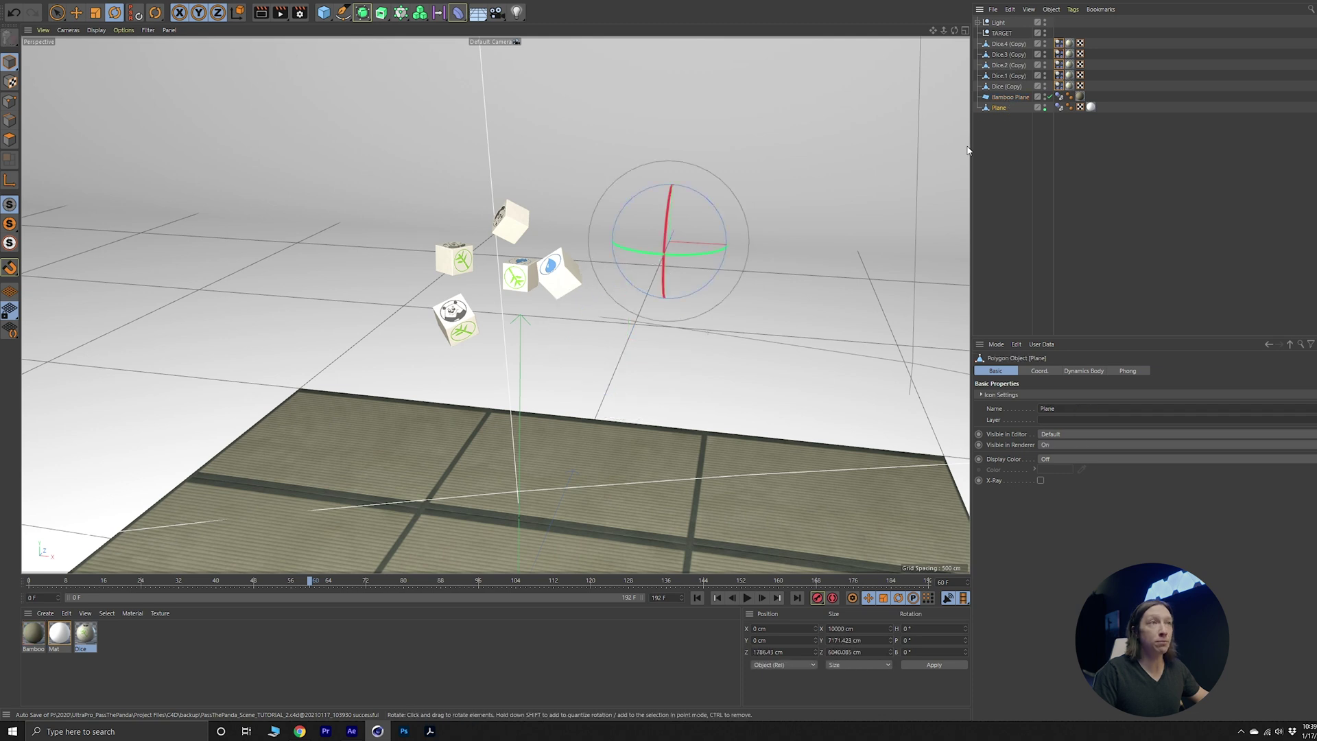
pyautogui.click(1058, 108)
pyautogui.click(1059, 108)
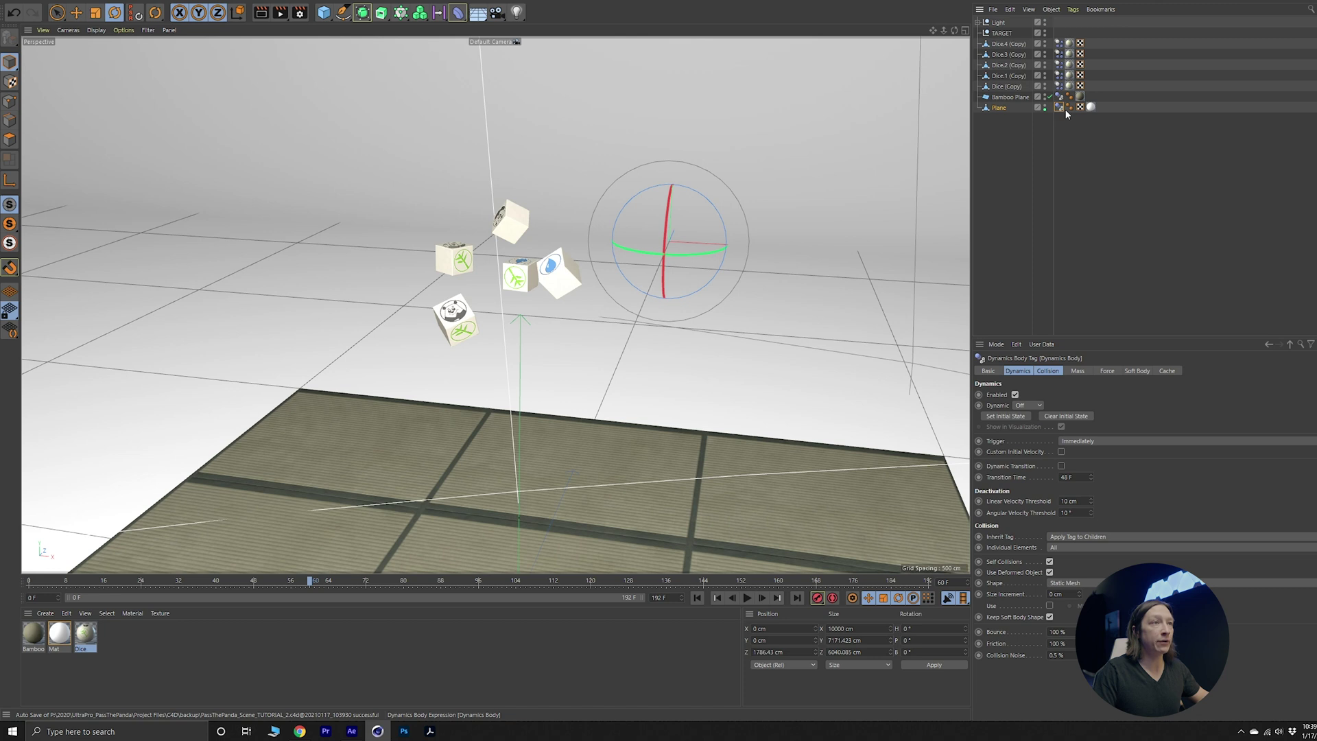
pyautogui.keyDown('ctrl'); pyautogui.click(1008, 98); pyautogui.keyUp('ctrl')
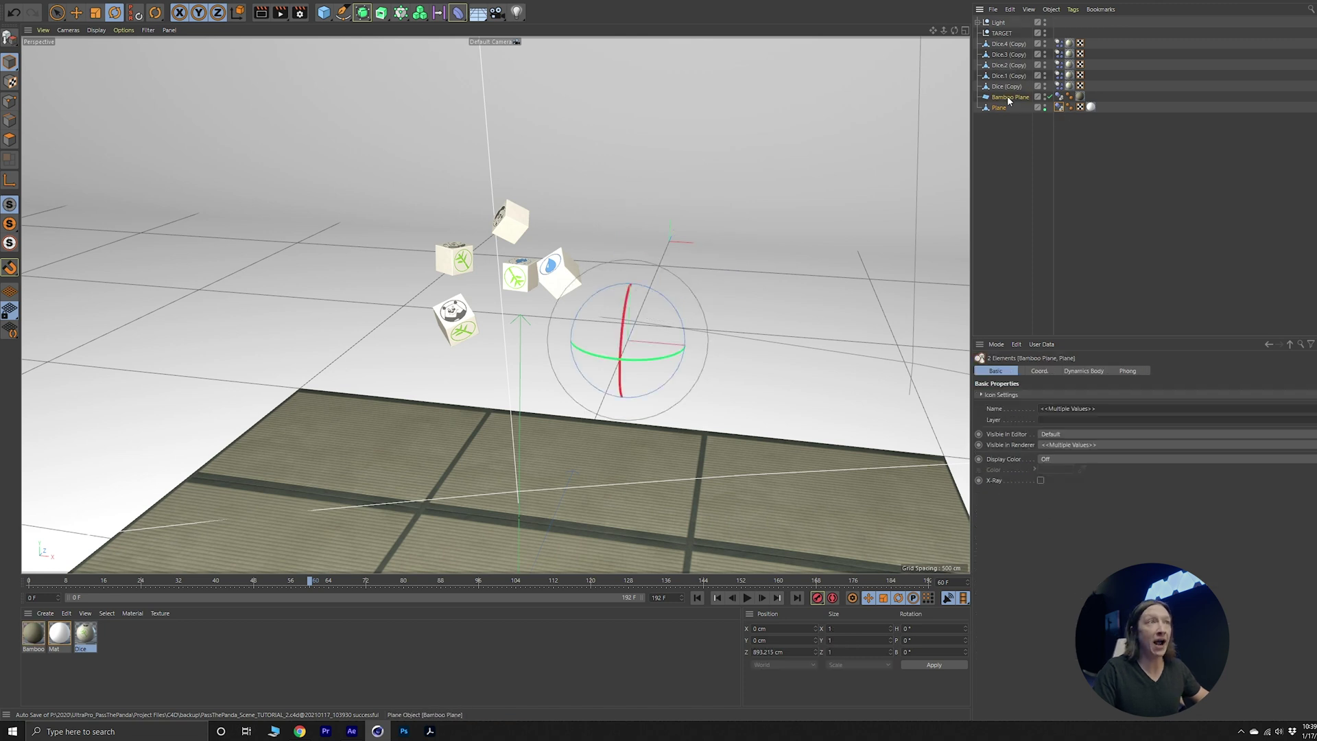
pyautogui.rightClick(1008, 100)
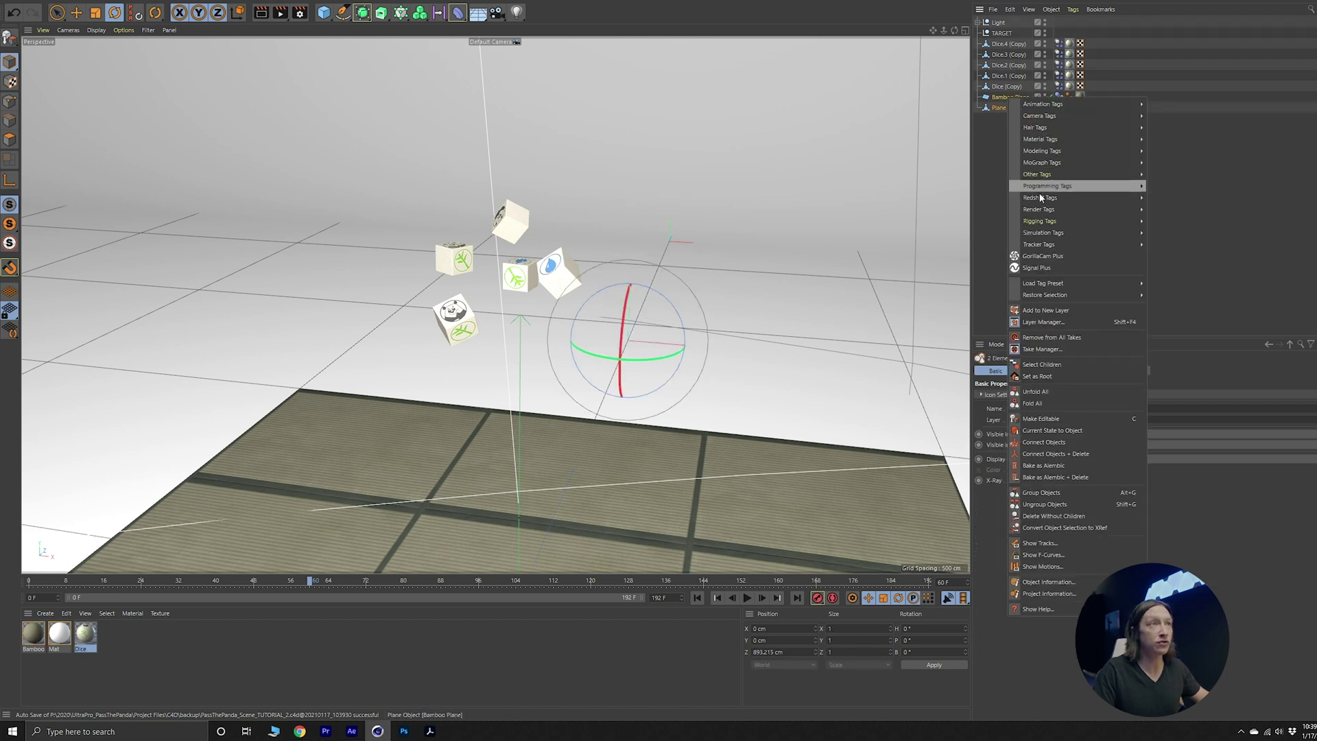
pyautogui.moveTo(1044, 234)
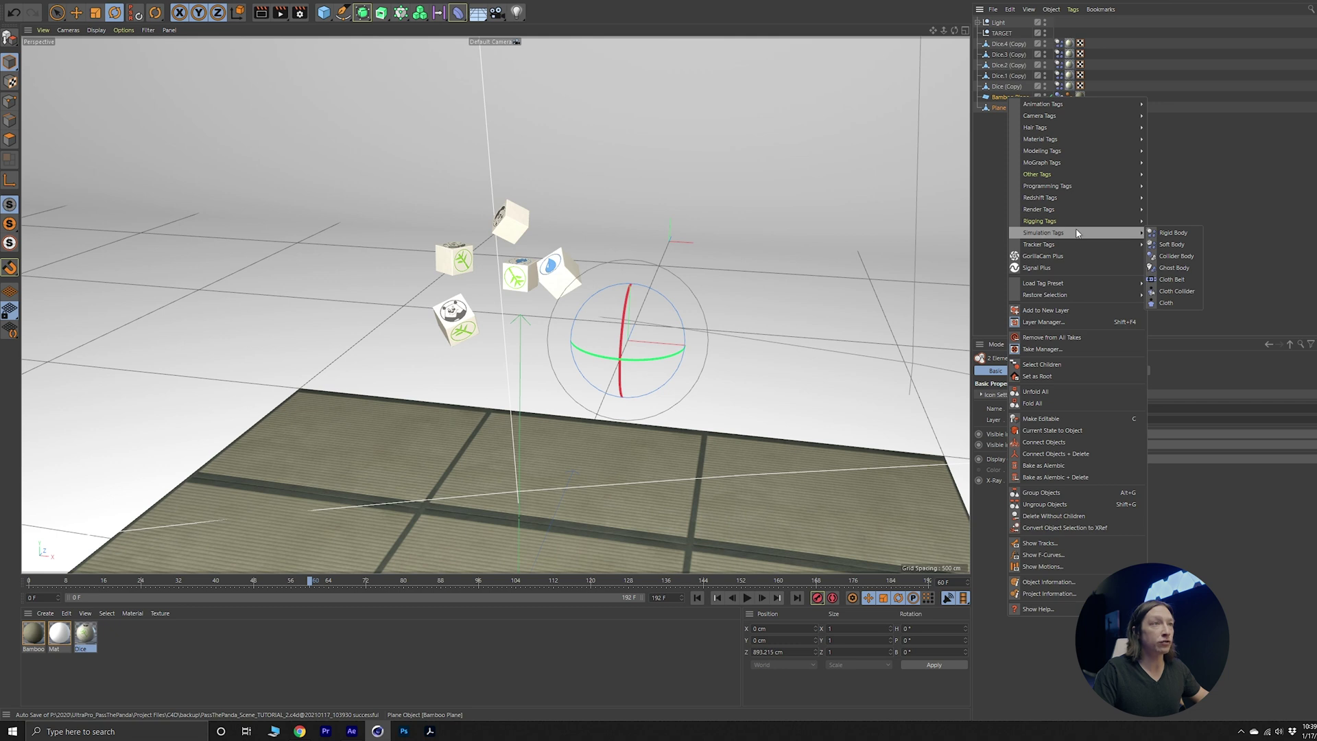
pyautogui.click(1174, 256)
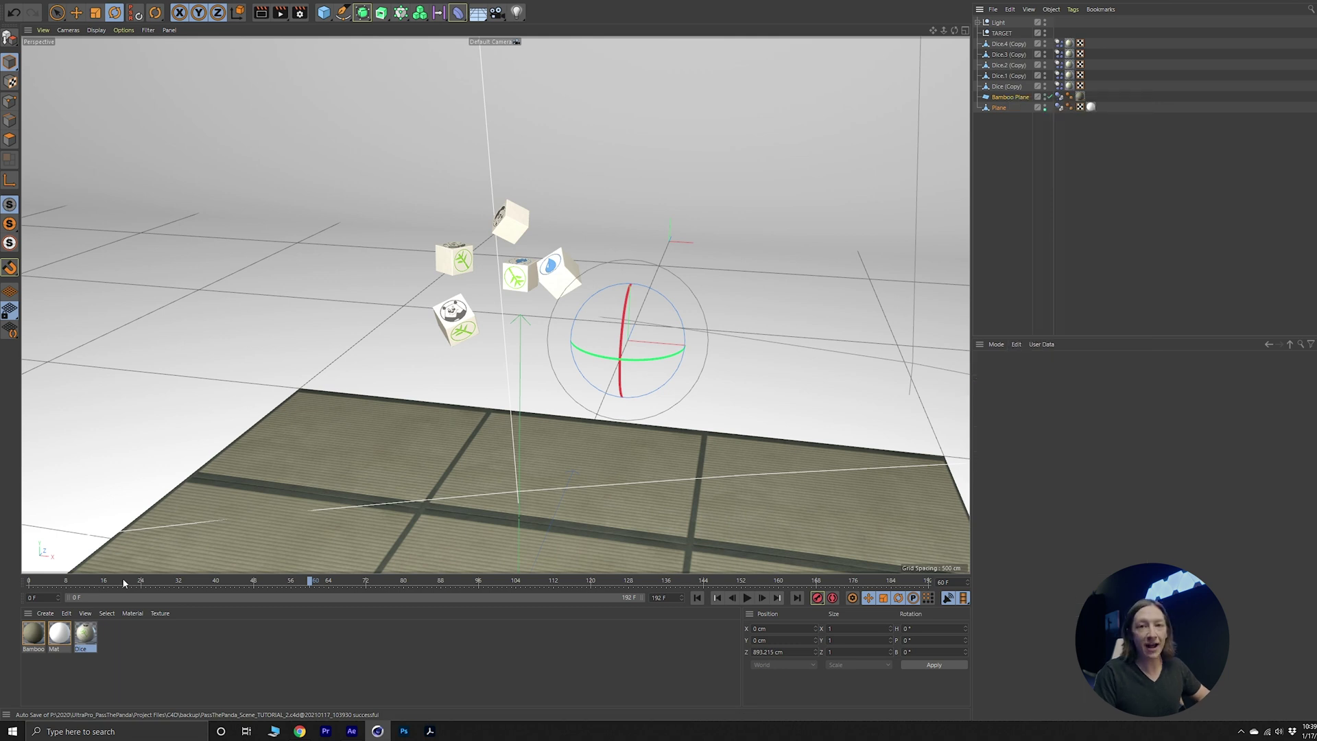
# - Play the dynamics simulation from frame 0 and examine how the dice land on the bamboo mat
pyautogui.click(29, 581)
pyautogui.press('F8')
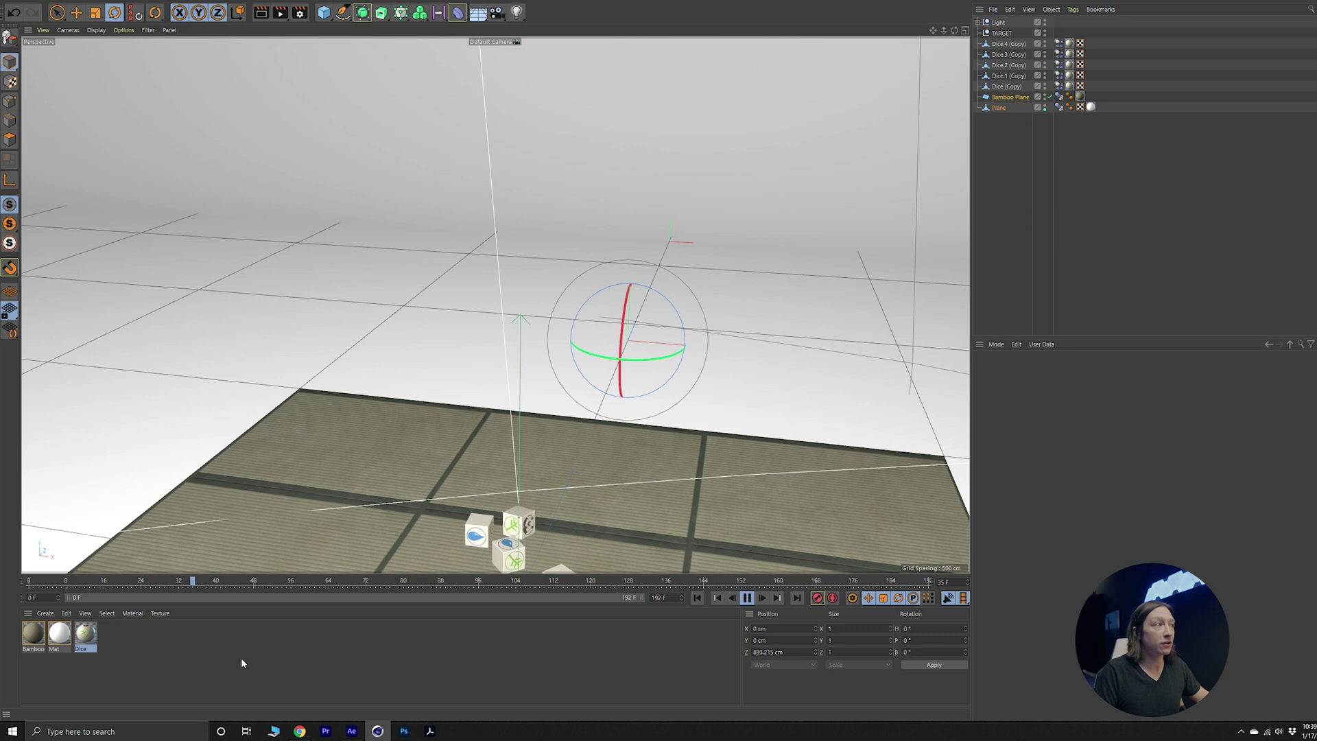
pyautogui.press('F8')
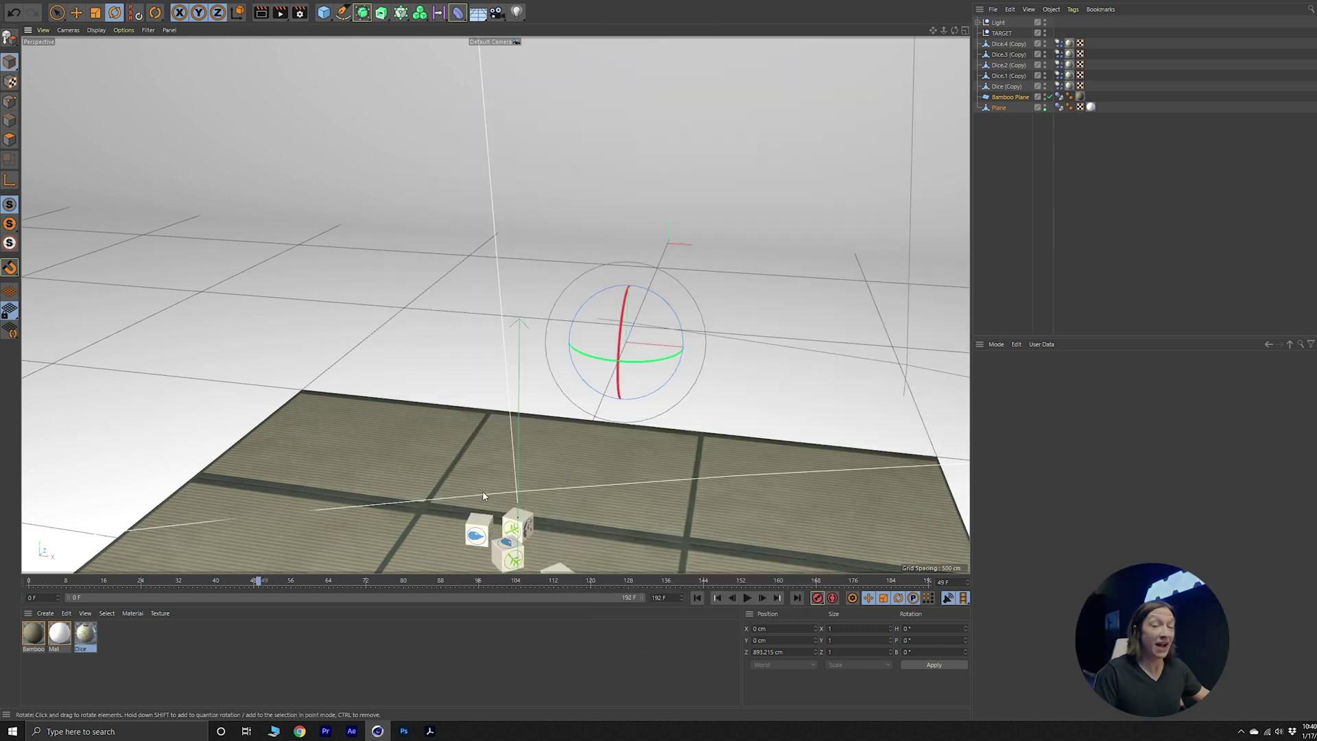
pyautogui.keyDown('alt'); pyautogui.moveTo(483, 490); pyautogui.dragTo(490, 337, button='middle'); pyautogui.keyUp('alt')
pyautogui.keyDown('alt'); pyautogui.moveTo(506, 371); pyautogui.dragTo(534, 374, button='right'); pyautogui.keyUp('alt')
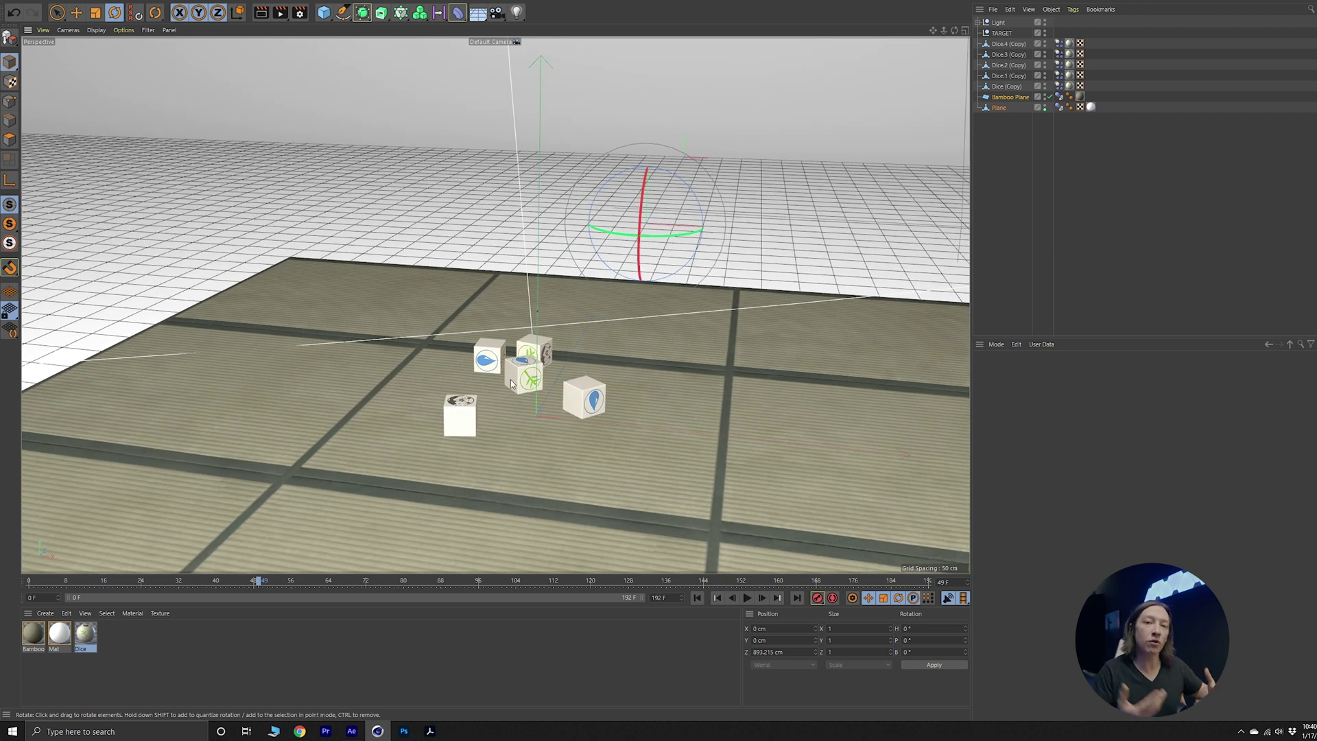
# - Return to frame 0 and set the collision Bounce of all five dice's Dynamics Body tags to 30%
pyautogui.moveTo(45, 581); pyautogui.dragTo(1, 578)
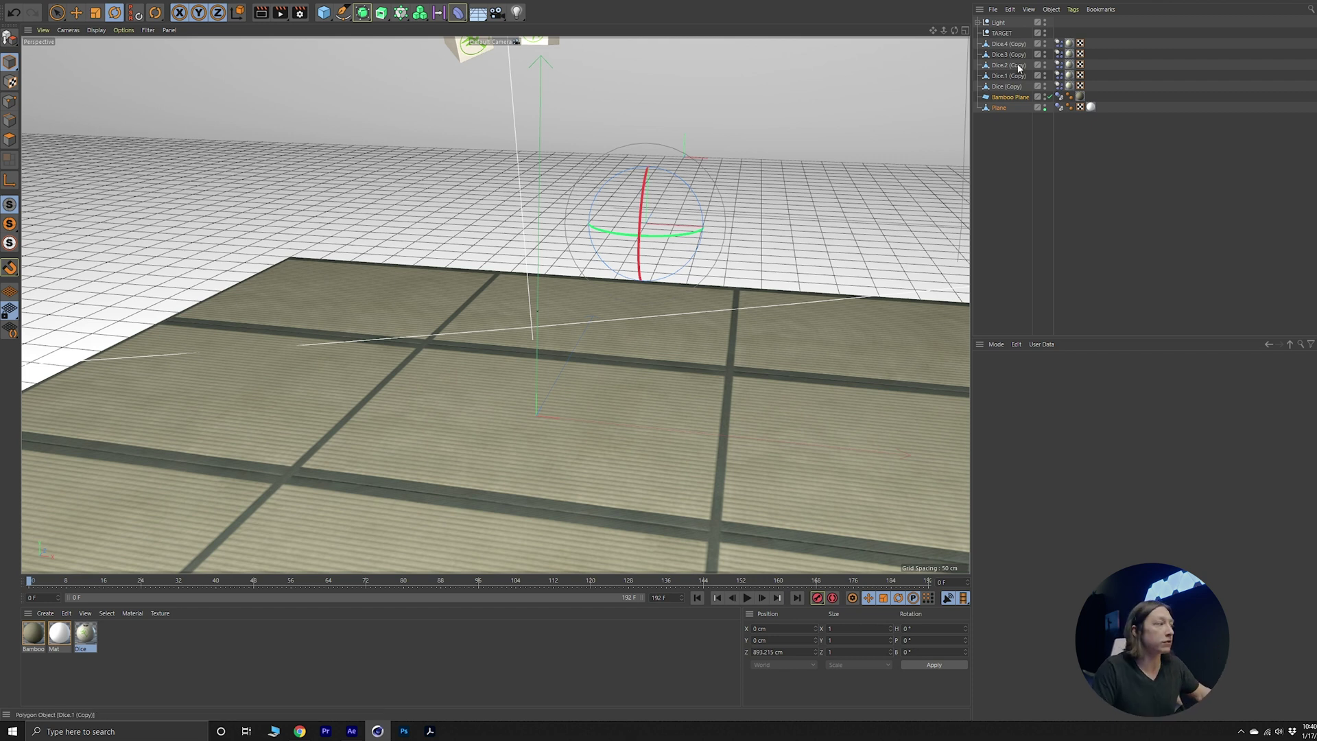
pyautogui.click(1007, 44)
pyautogui.click(1006, 86)
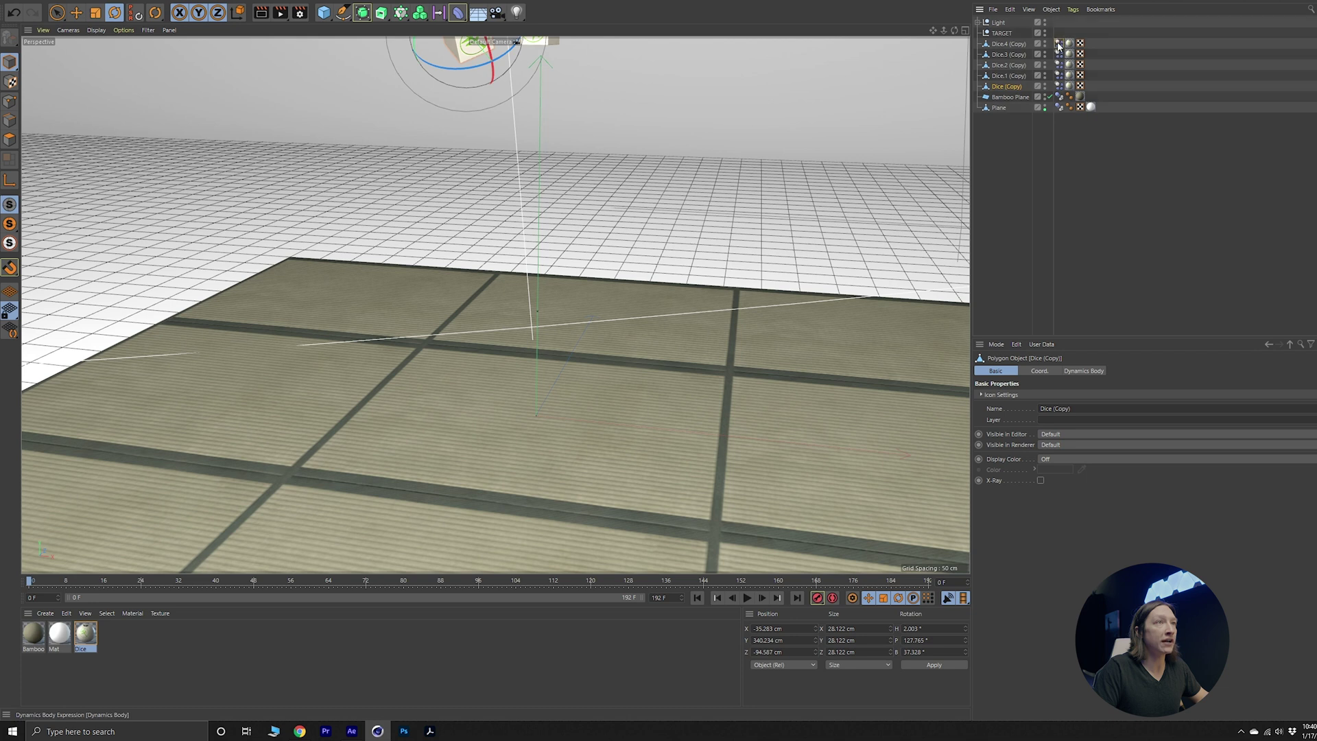
pyautogui.click(1058, 44)
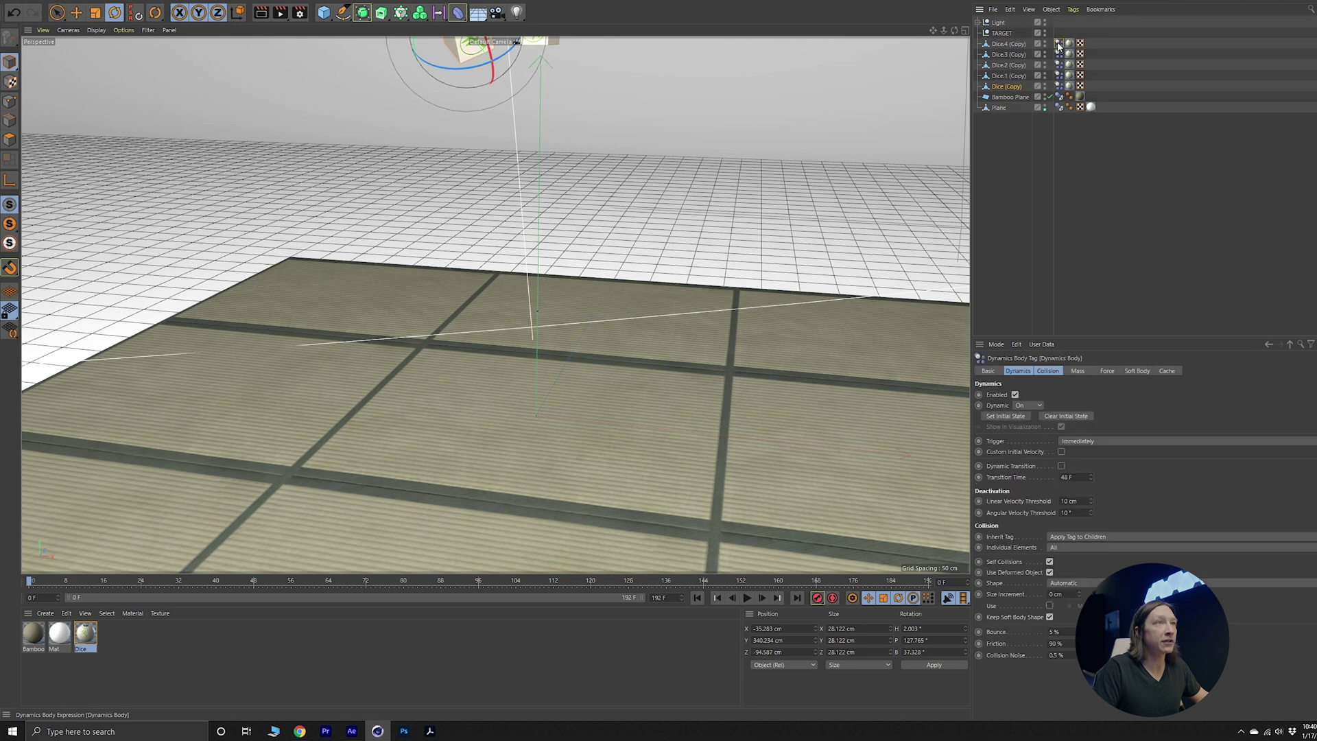
pyautogui.keyDown('shift'); pyautogui.click(1058, 85); pyautogui.keyUp('shift')
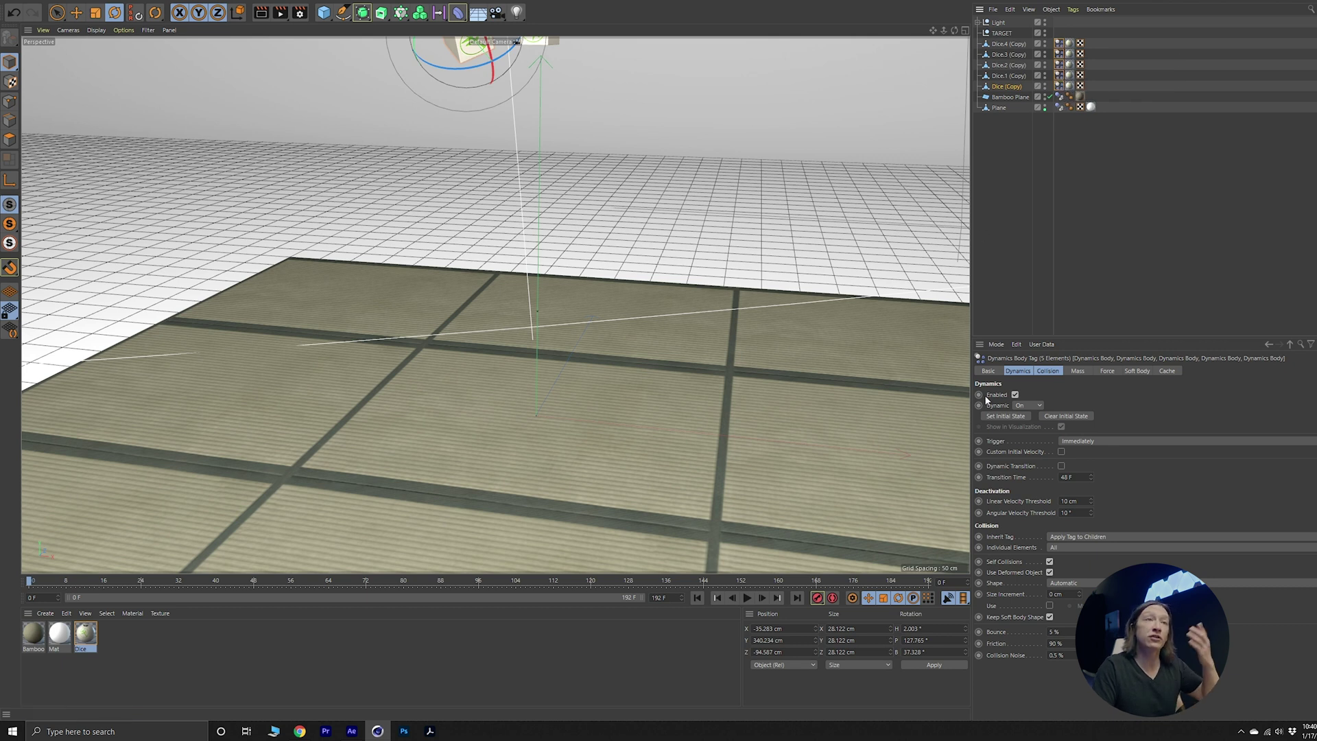
pyautogui.click(1054, 631)
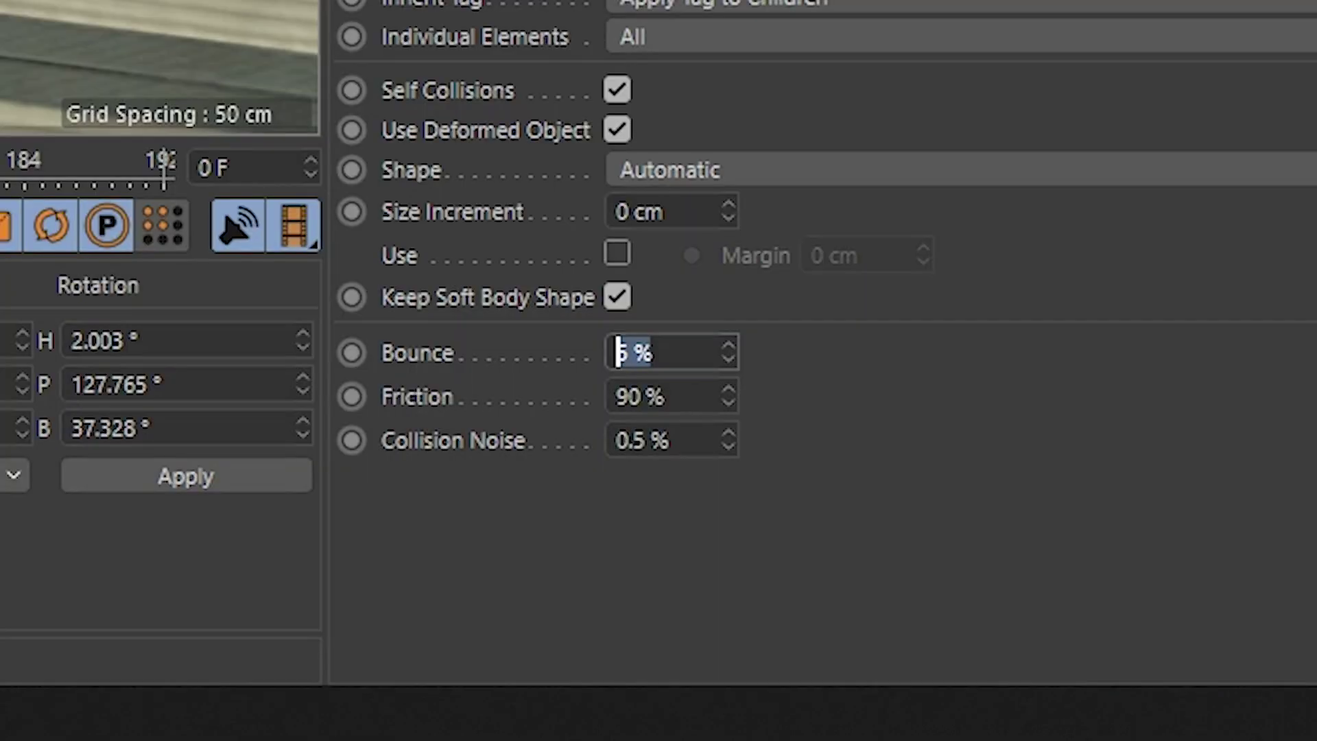
pyautogui.write('30')
pyautogui.press('Return')
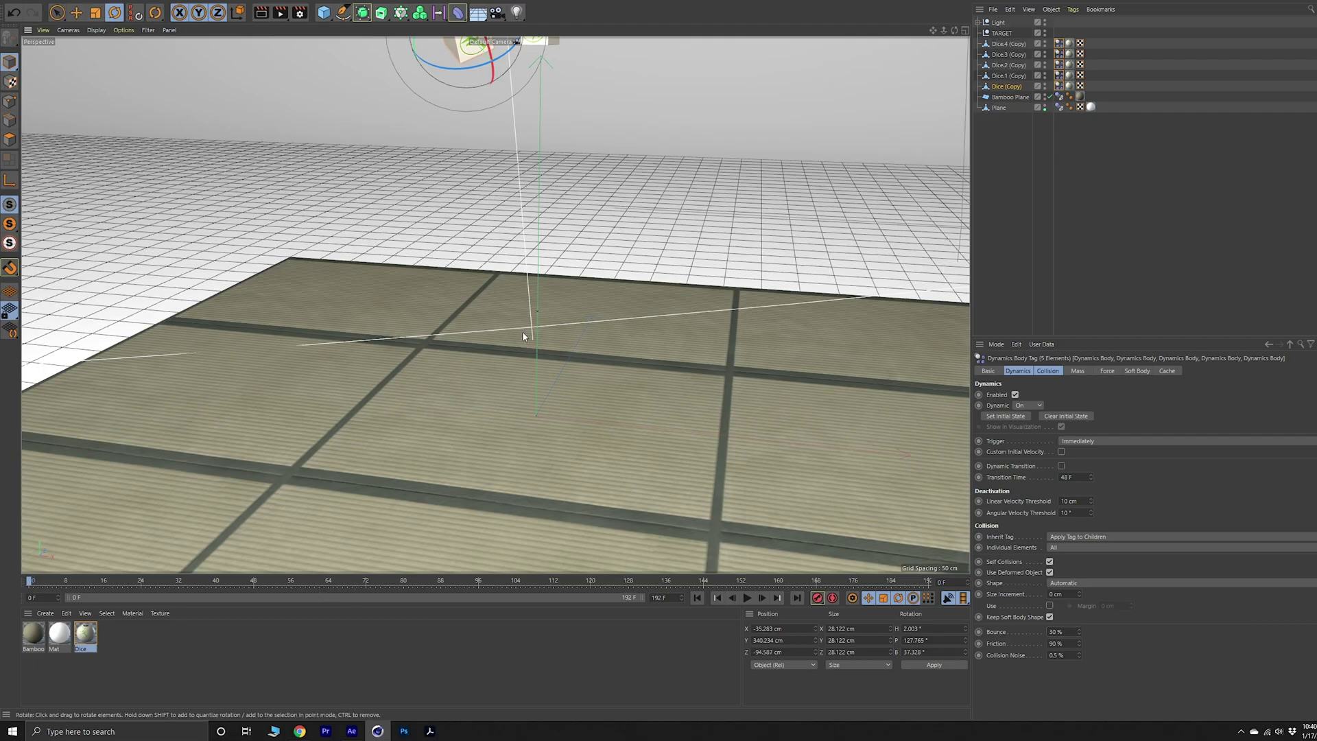
# - Replay the simulation with the whole mat in sight and inspect the dice up close where they come to rest
pyautogui.keyDown('alt'); pyautogui.moveTo(527, 330); pyautogui.dragTo(438, 349, button='right'); pyautogui.keyUp('alt')
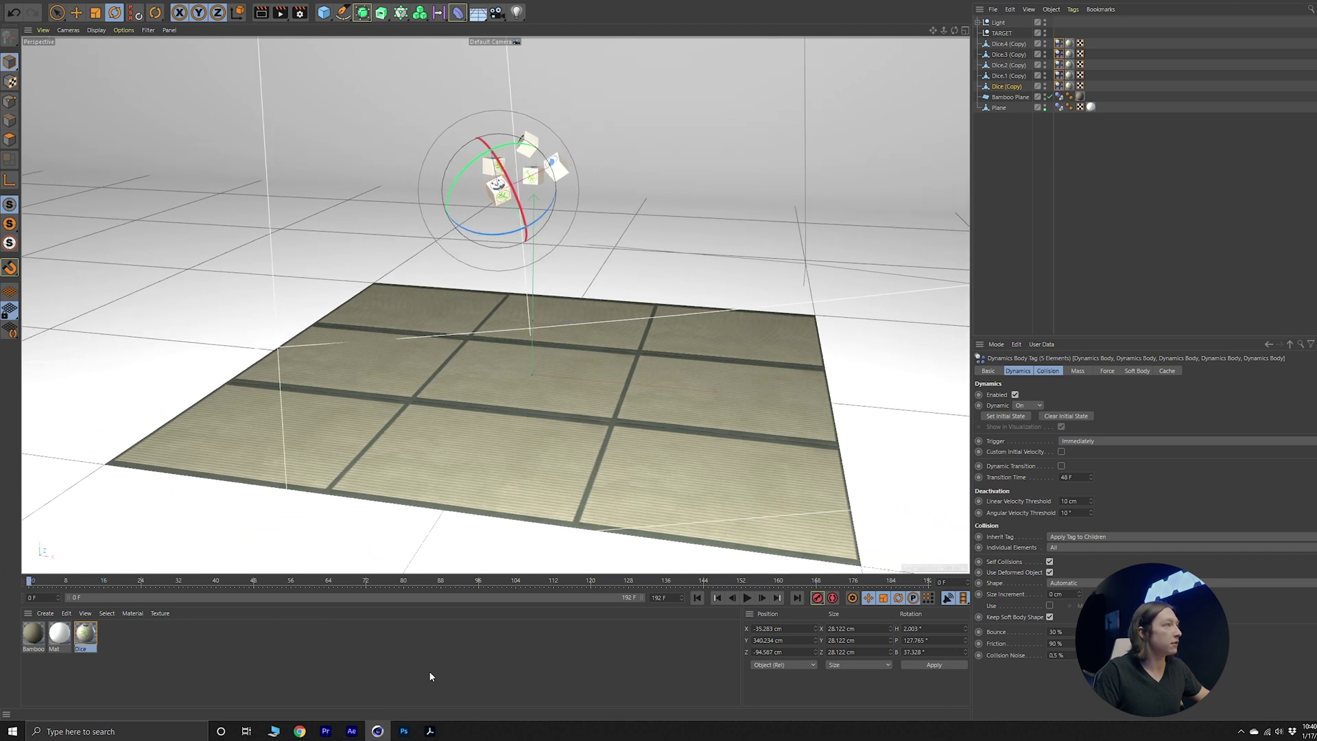
pyautogui.press('F8')
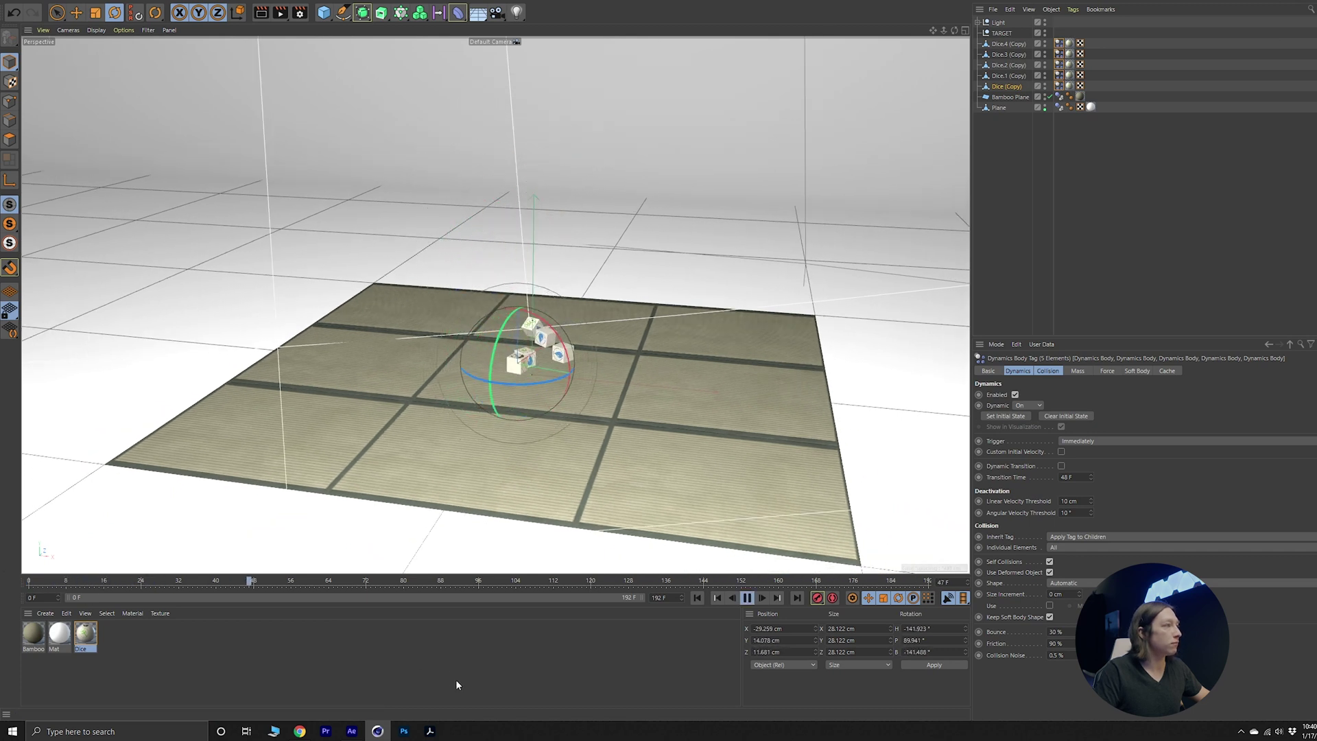
pyautogui.press('F8')
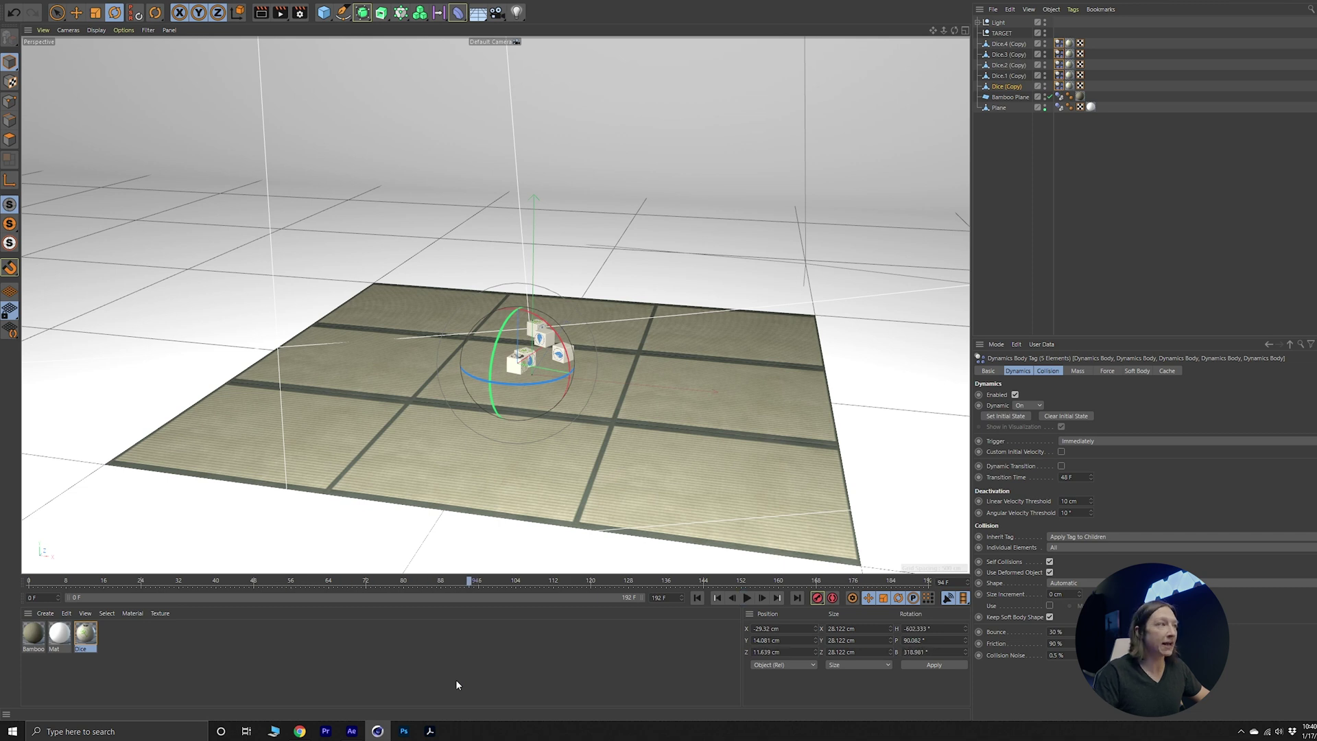
pyautogui.keyDown('alt'); pyautogui.moveTo(565, 364); pyautogui.dragTo(656, 360, button='right'); pyautogui.keyUp('alt')
pyautogui.keyDown('alt'); pyautogui.moveTo(578, 354); pyautogui.dragTo(533, 406); pyautogui.keyUp('alt')
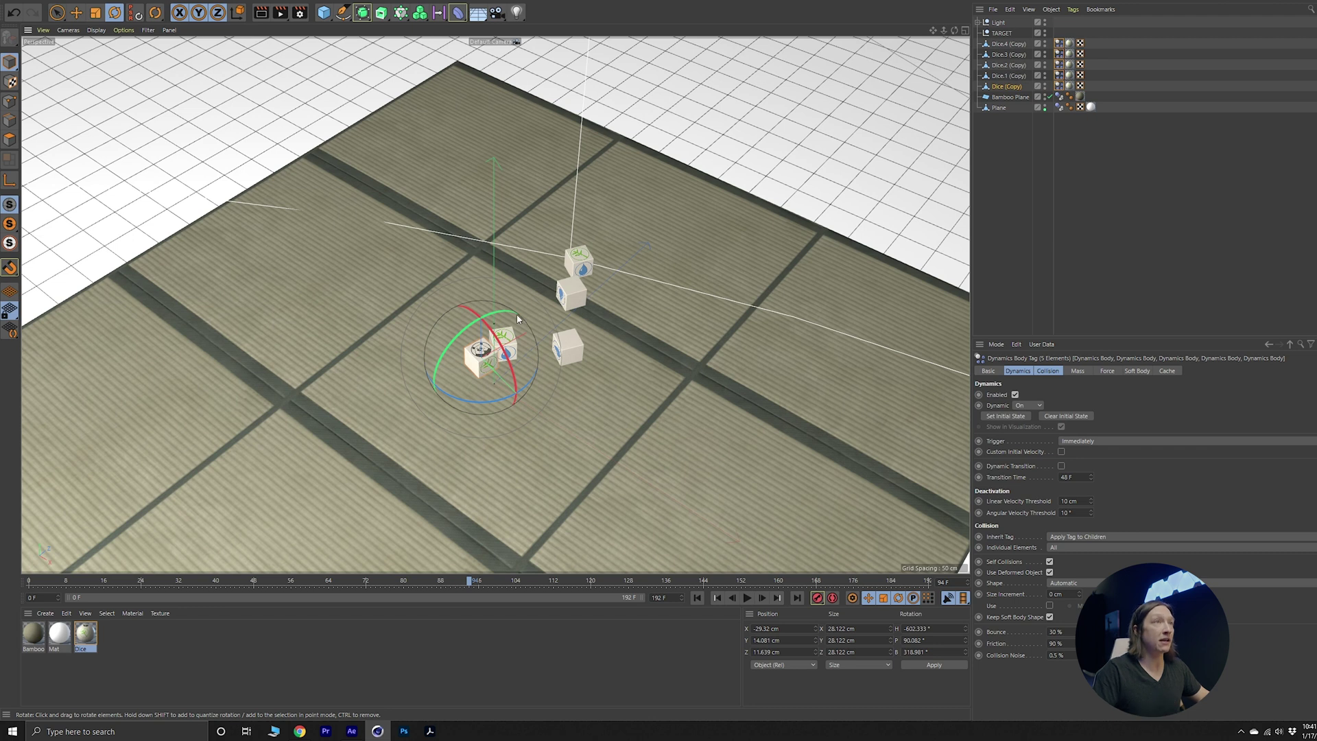
# - Bake the dynamics cache of all five dice with Bake Object and play back the cached motion from the start
pyautogui.click(1018, 44)
pyautogui.keyDown('shift'); pyautogui.click(1014, 85); pyautogui.keyUp('shift')
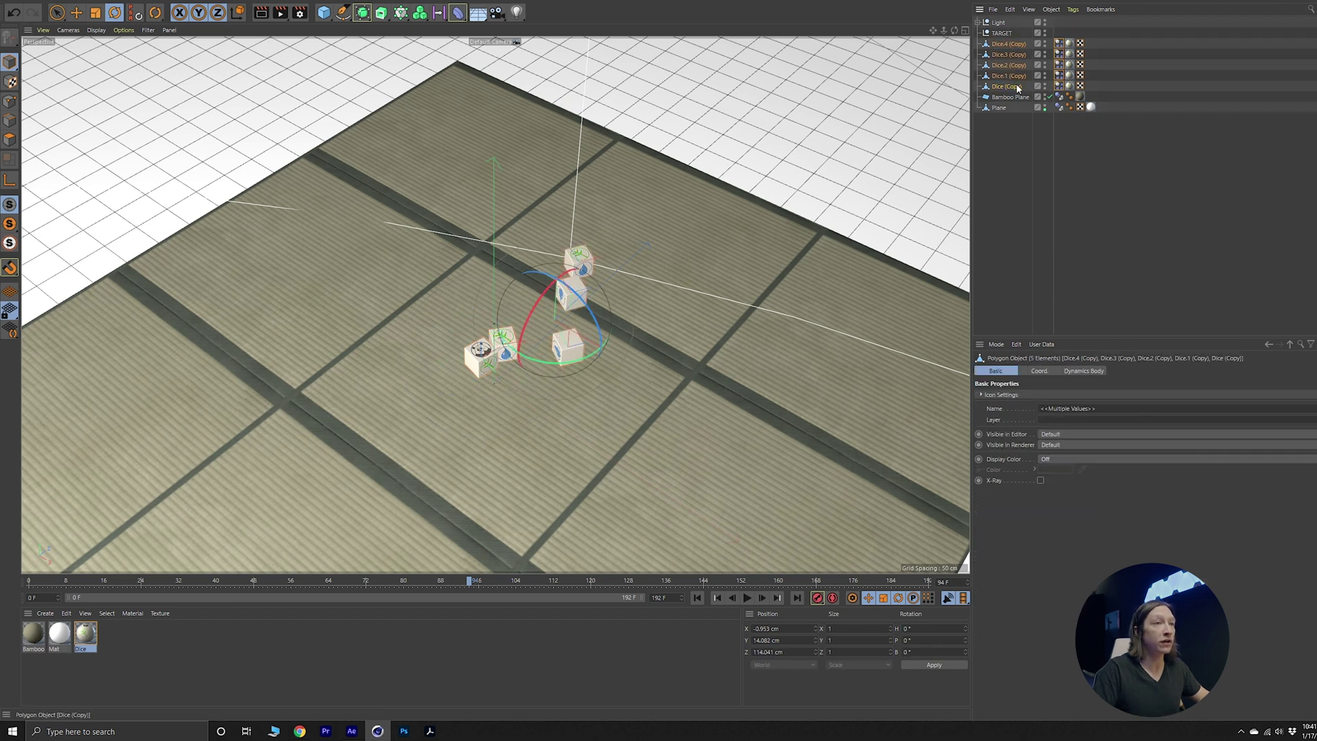
pyautogui.click(1086, 371)
pyautogui.scroll(-1, 1018, 637)
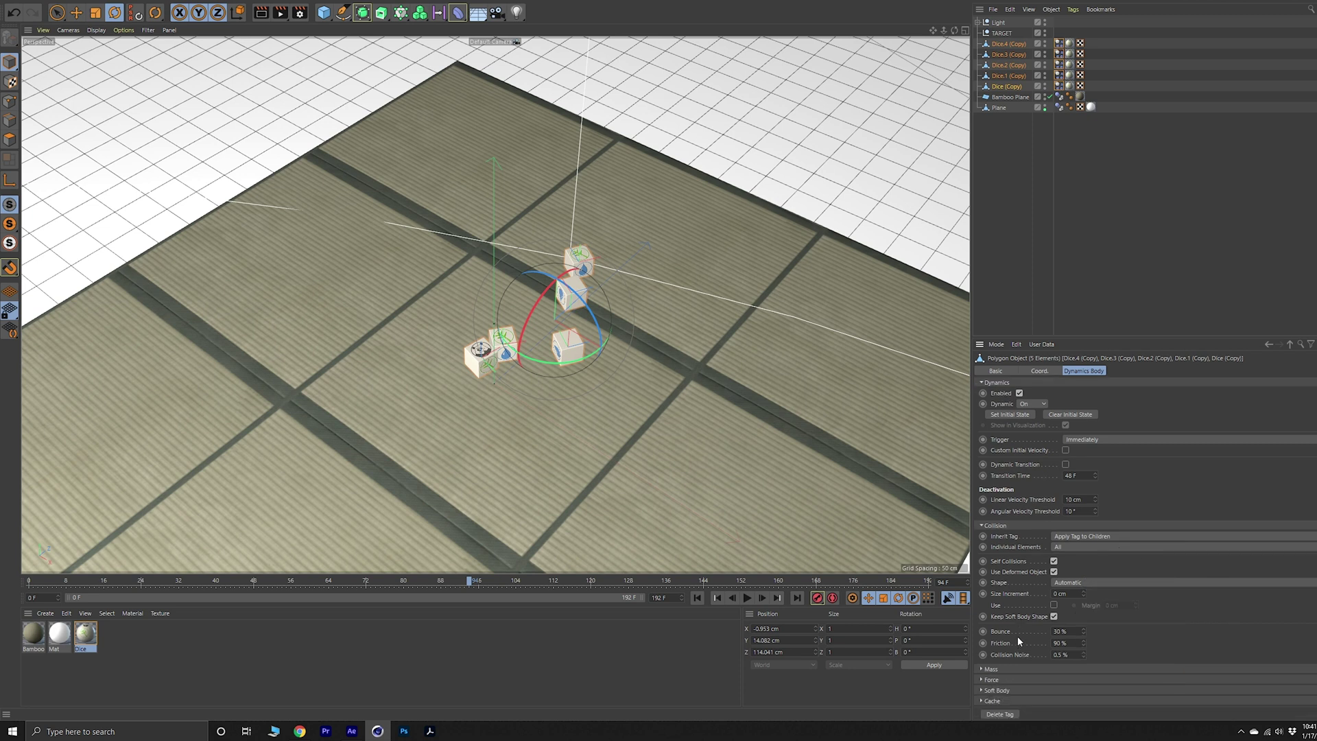
pyautogui.click(990, 700)
pyautogui.scroll(-3, 1010, 654)
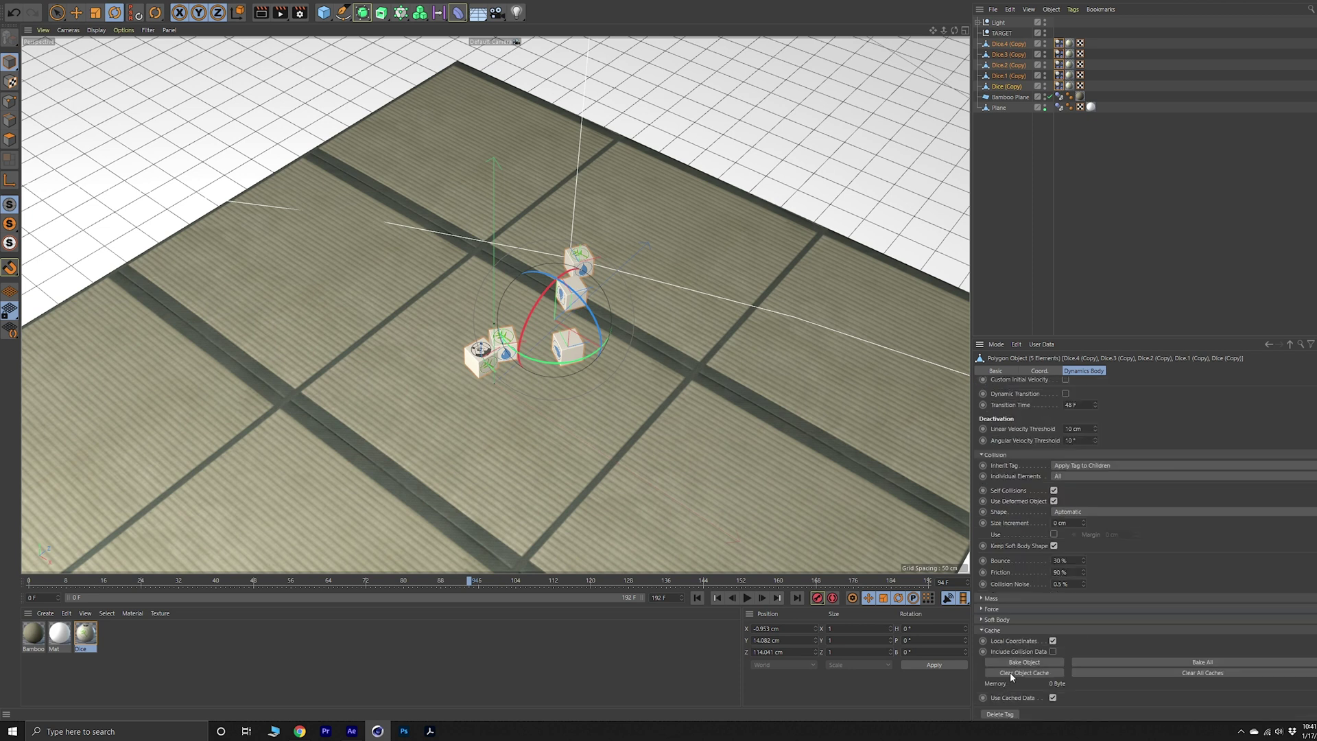
pyautogui.click(1019, 662)
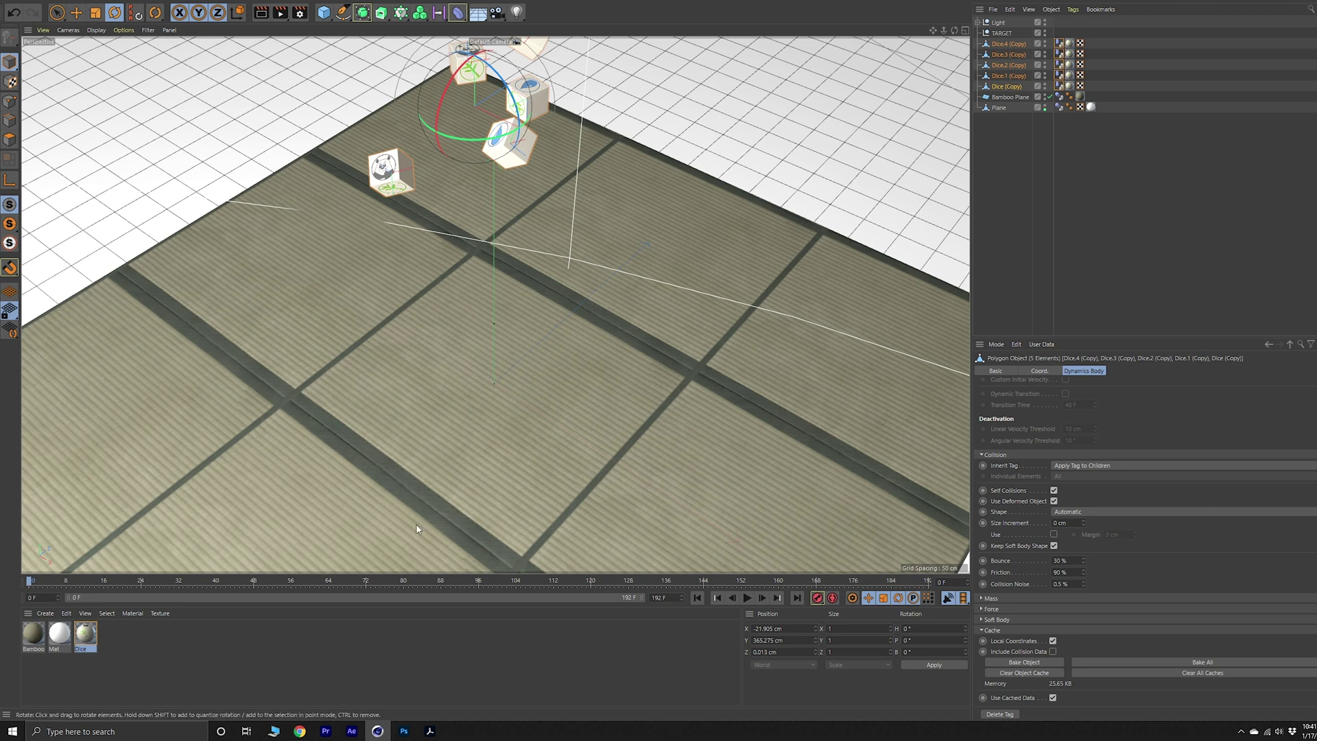
pyautogui.press('F8')
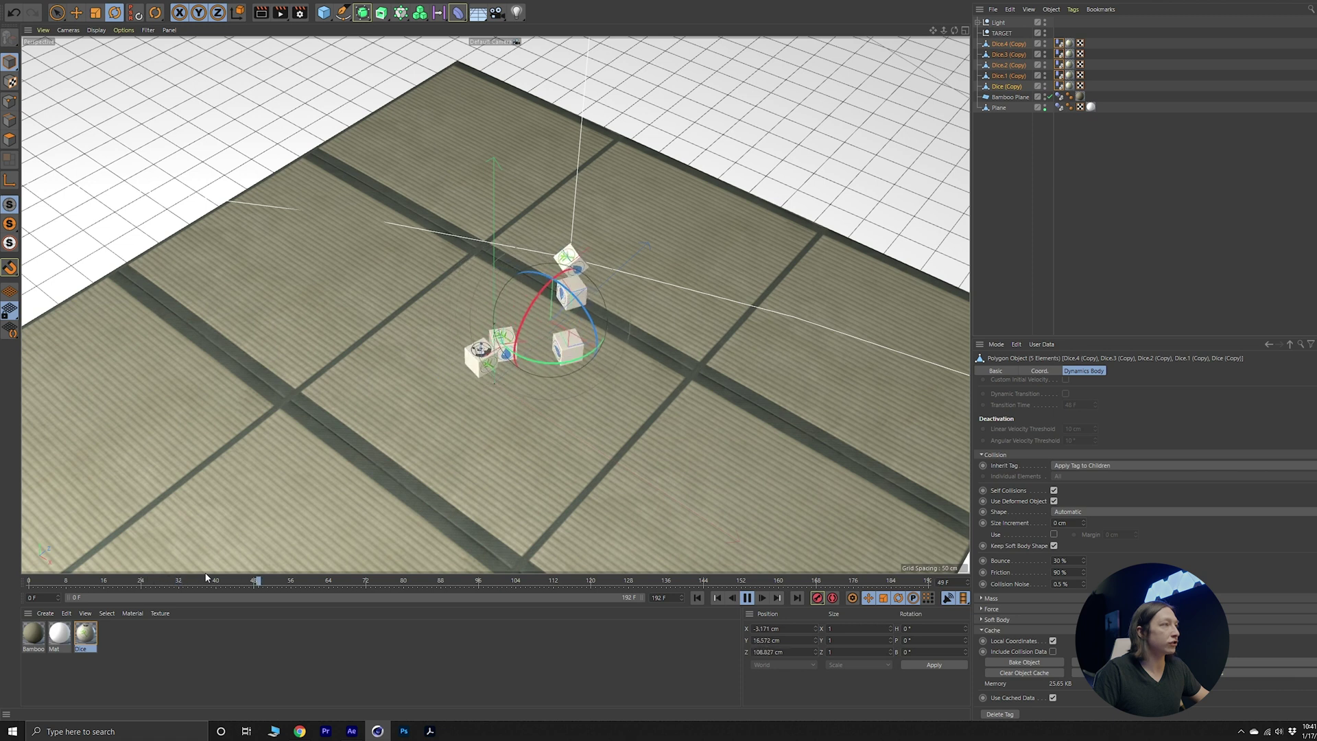
pyautogui.press('F8')
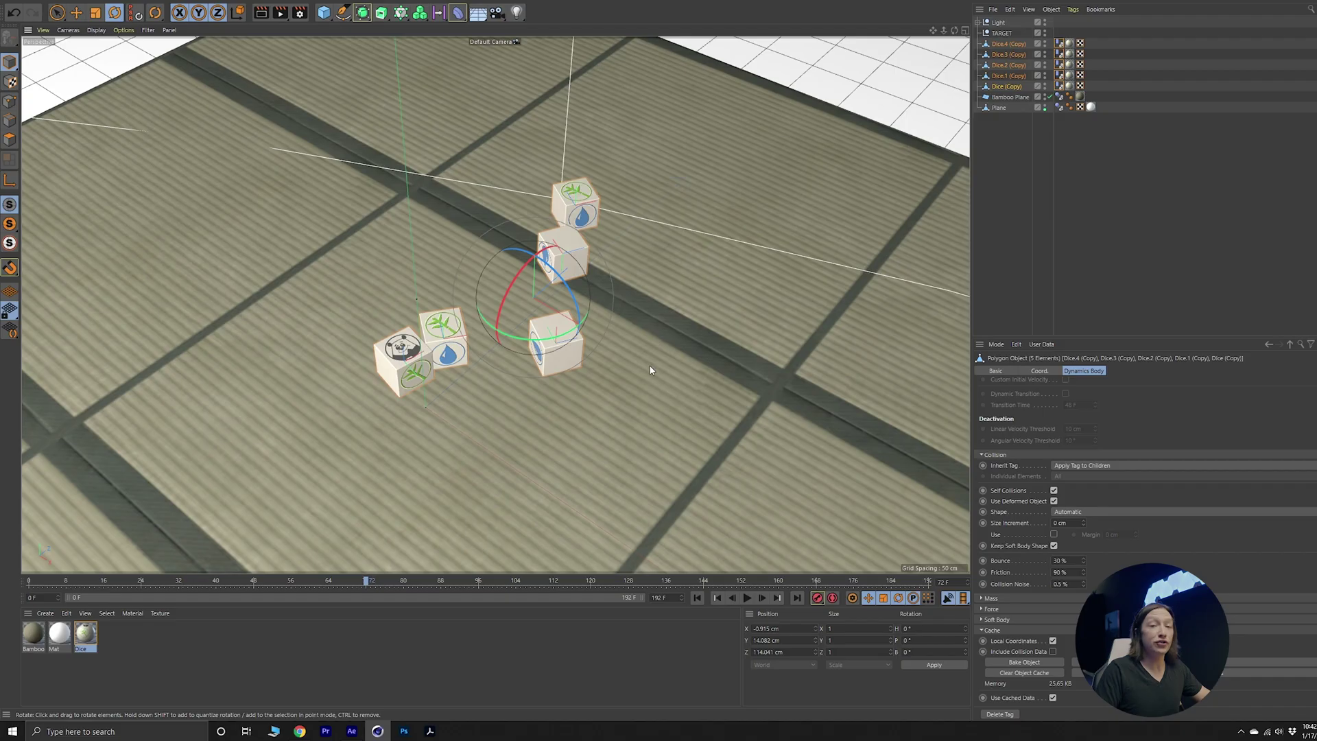
pyautogui.click(650, 371)
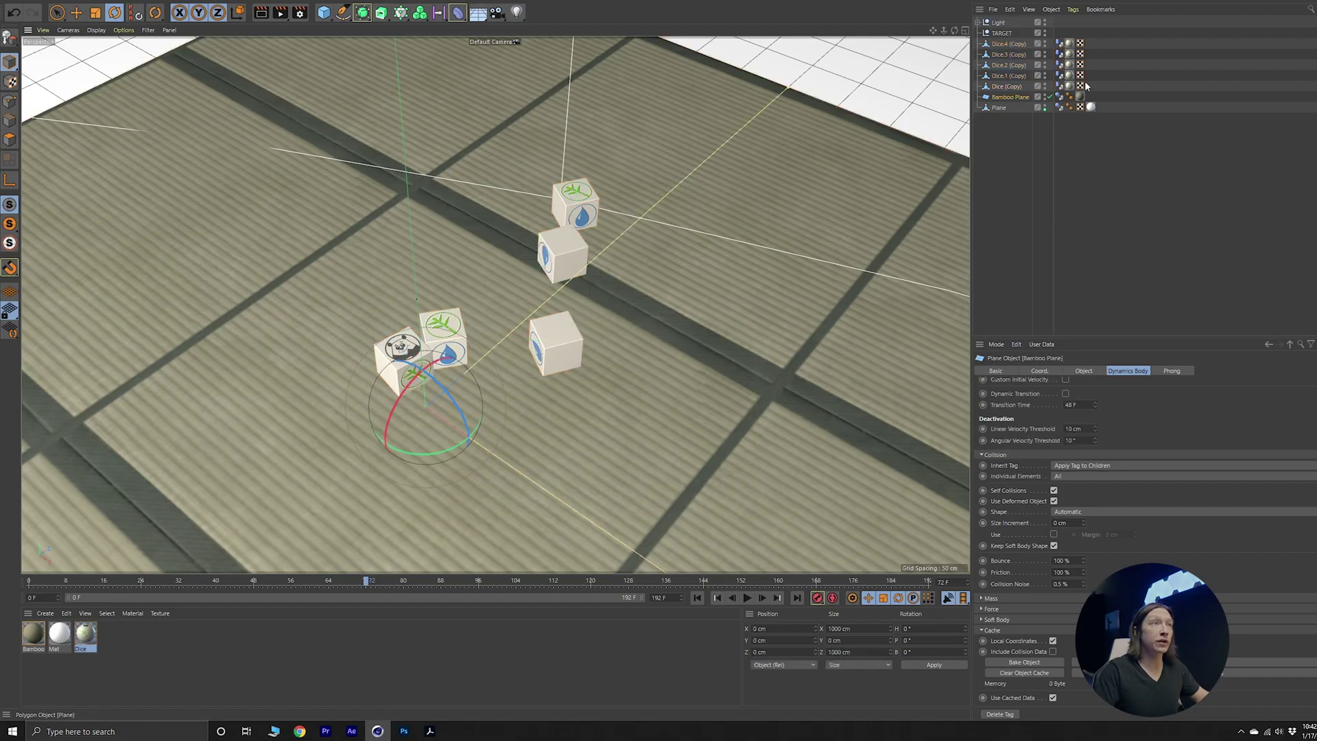
# - Select all five dice, show their F-curves in the Timeline, and collapse their track lists
pyautogui.click(1008, 44)
pyautogui.keyDown('shift'); pyautogui.click(1009, 85); pyautogui.keyUp('shift')
pyautogui.rightClick(1009, 85)
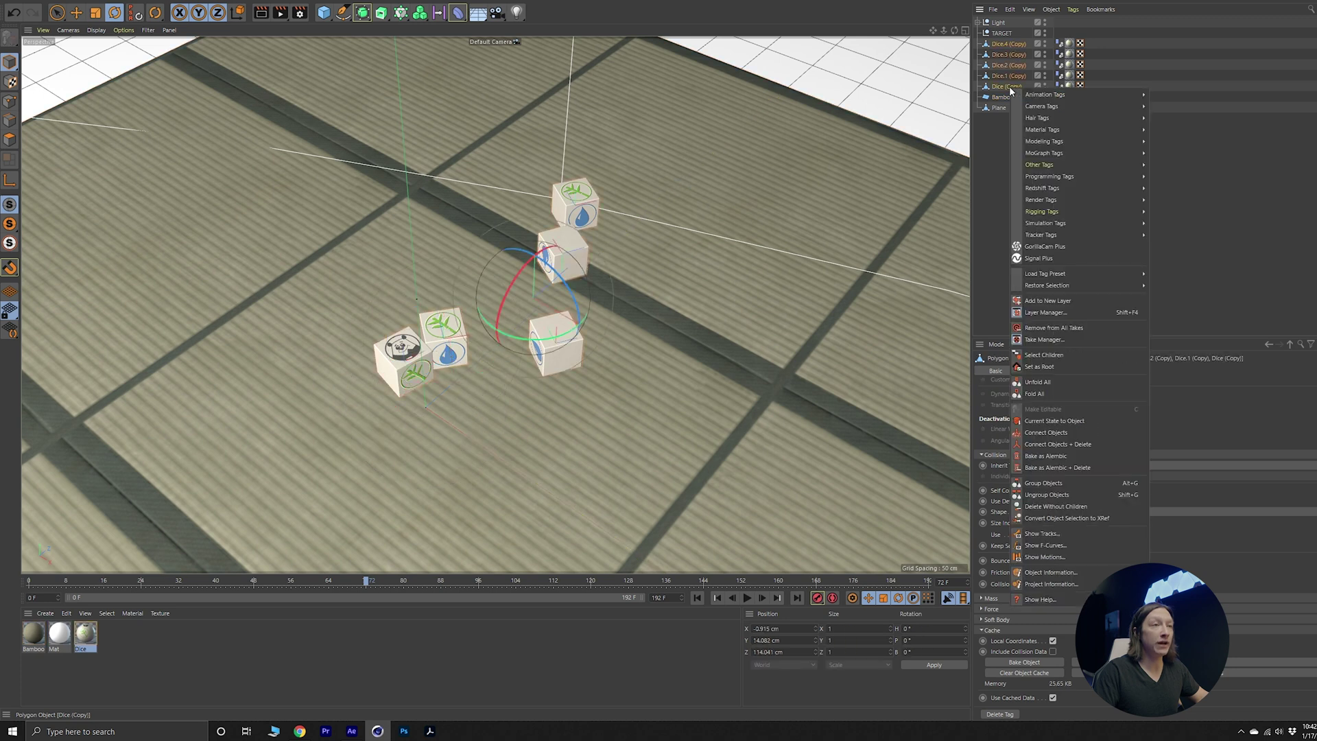
pyautogui.click(1041, 555)
pyautogui.moveTo(934, 419); pyautogui.dragTo(477, 232)
pyautogui.click(392, 300)
pyautogui.click(392, 310)
pyautogui.click(393, 318)
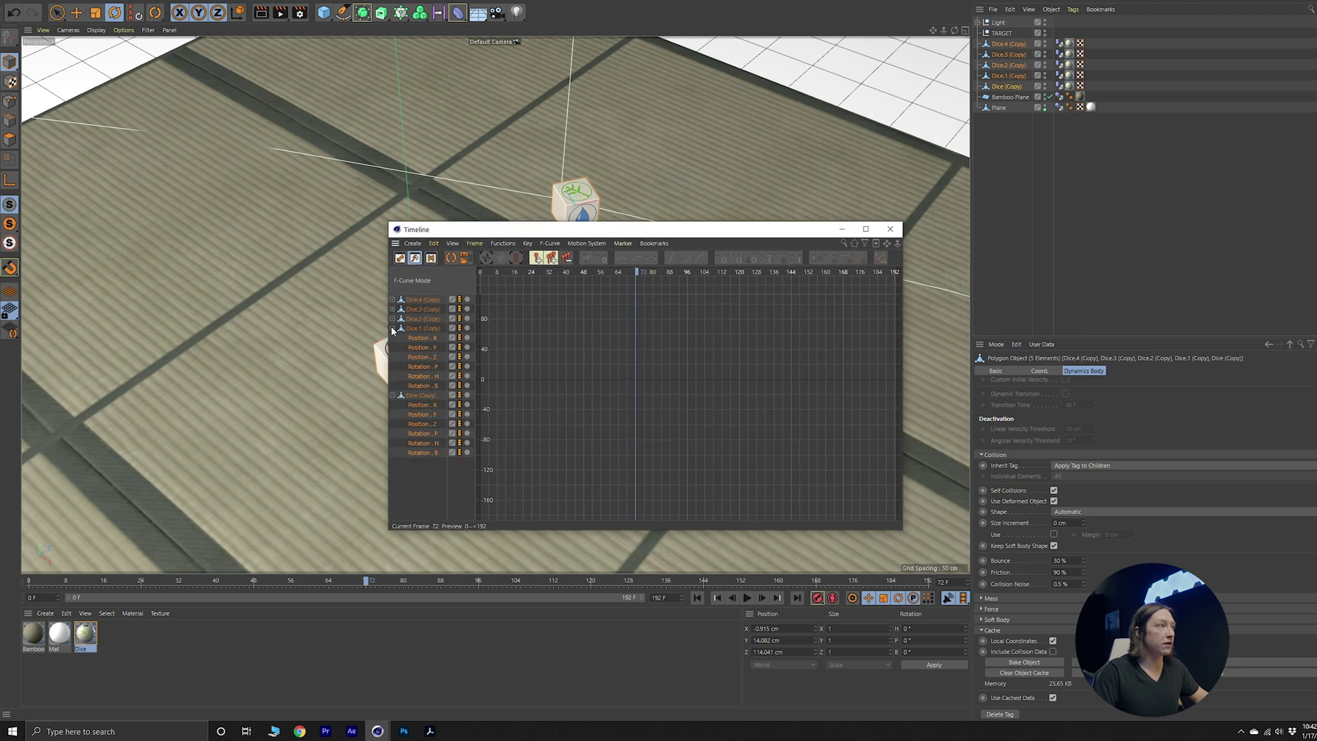
pyautogui.click(392, 327)
pyautogui.click(392, 337)
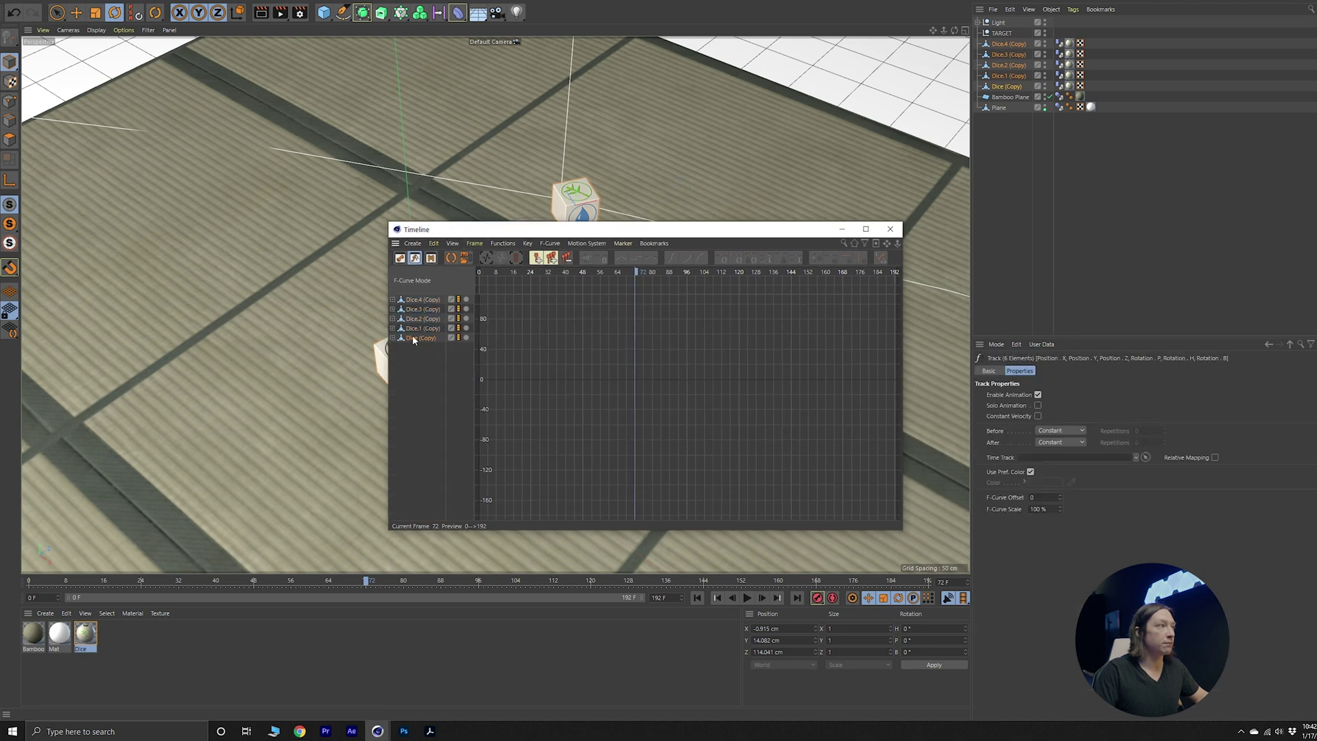
# - Bake the motion of all five dice into keyframed copies with the Timeline's Bake Objects function
pyautogui.keyDown('shift'); pyautogui.click(417, 300); pyautogui.keyUp('shift')
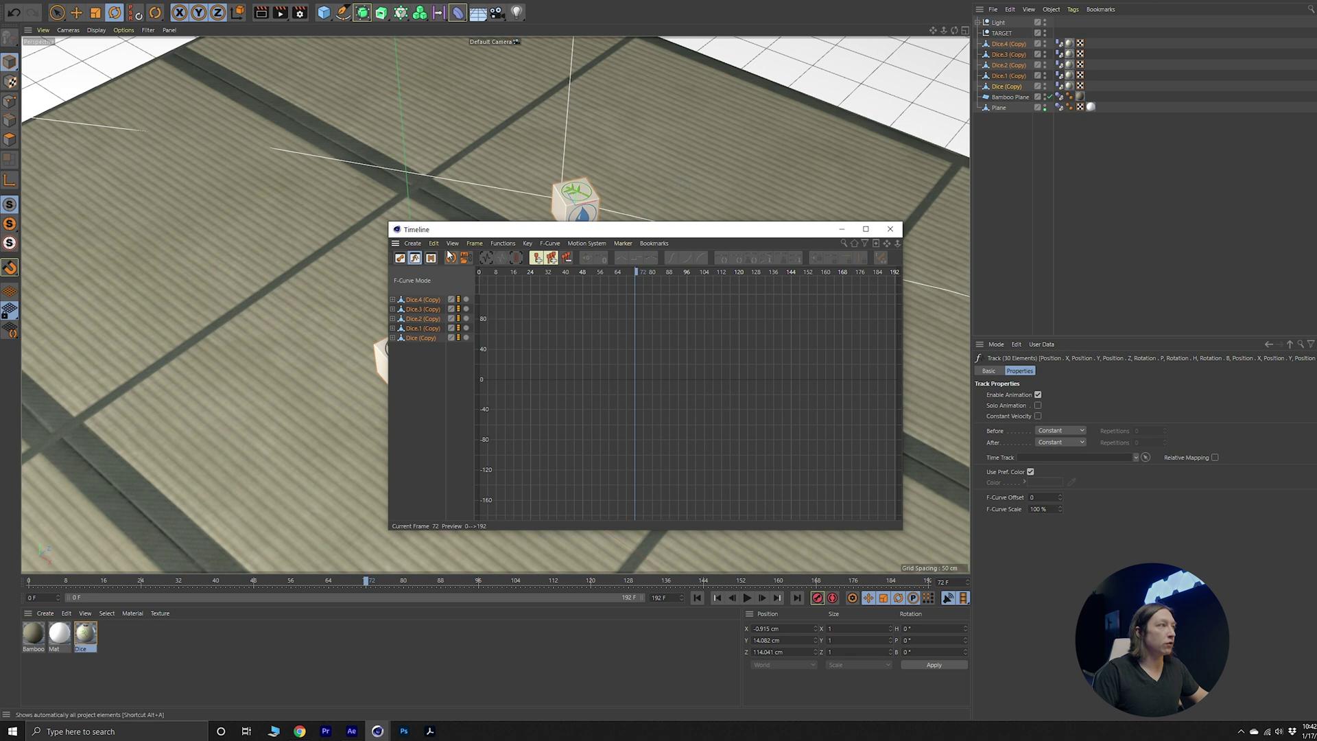
pyautogui.click(491, 244)
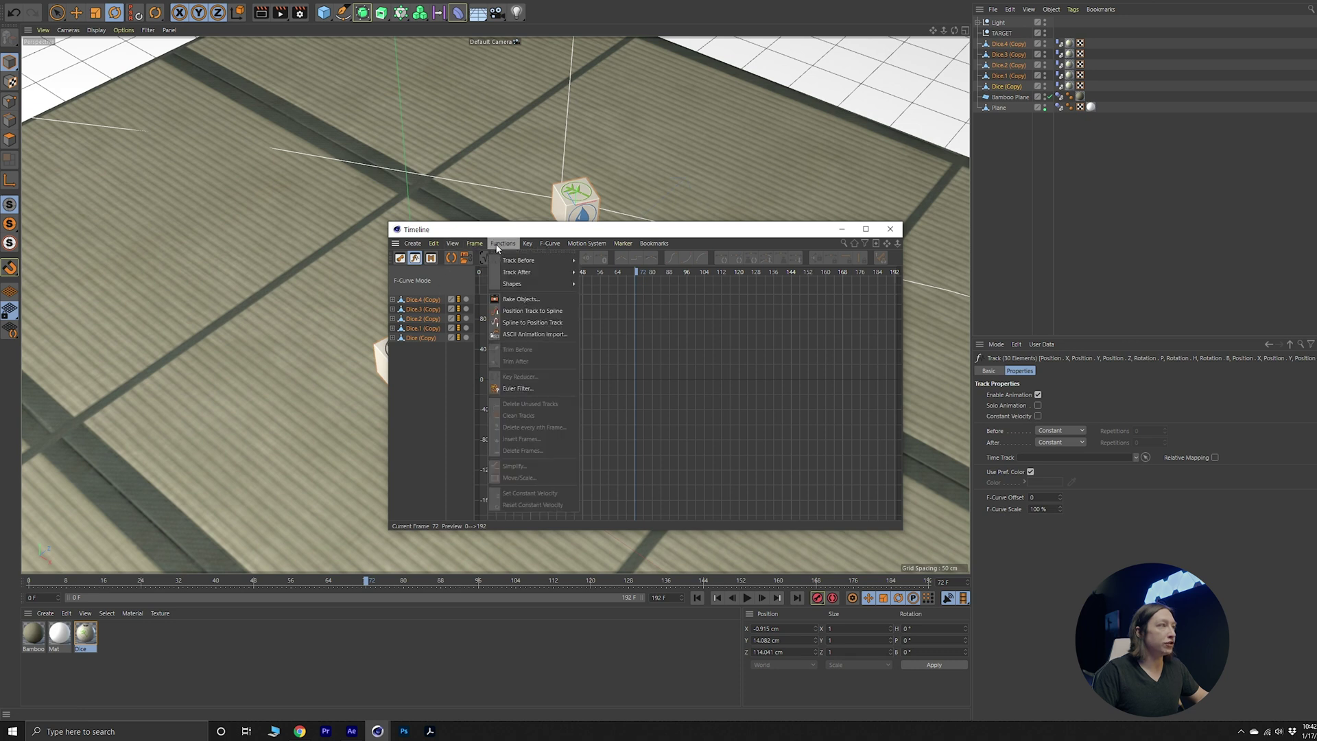
pyautogui.click(543, 299)
pyautogui.click(521, 376)
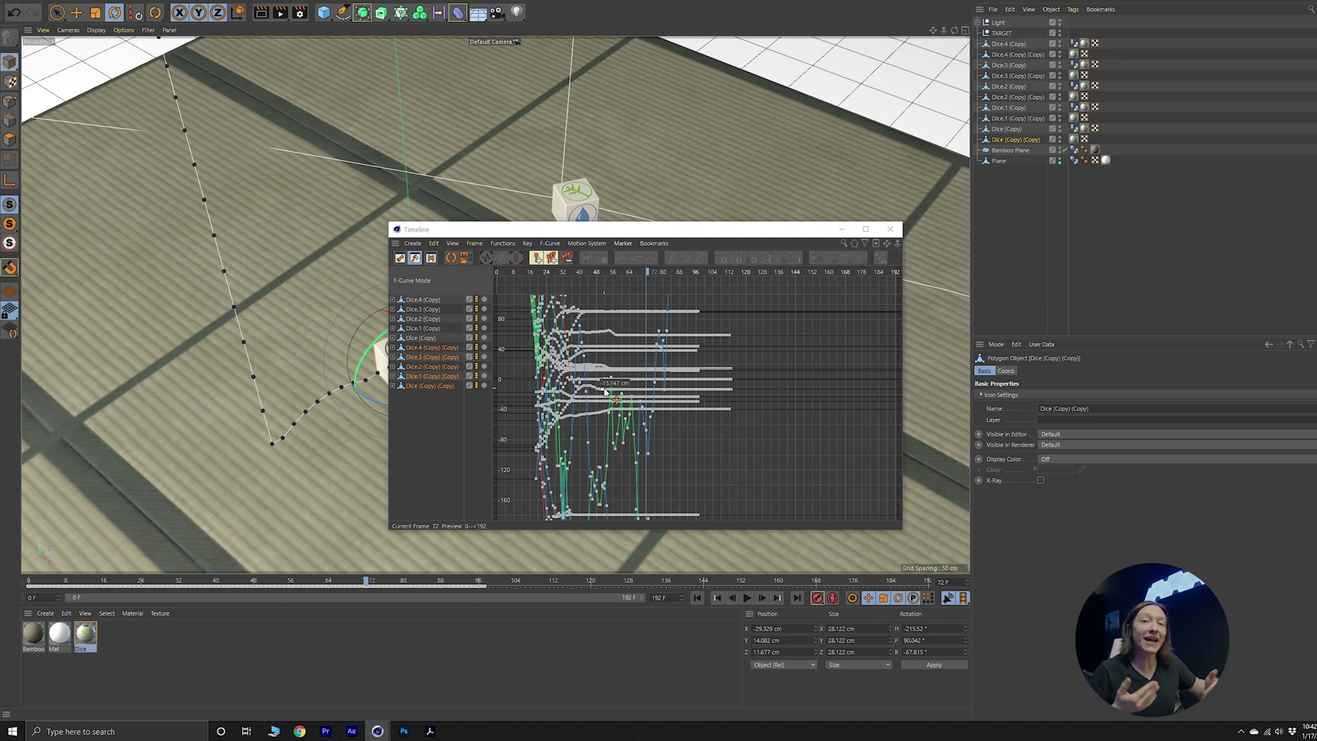
# - Put the Timeline away and play the keyframed dice roll from frame 0 with the whole mat in sight
pyautogui.click(838, 231)
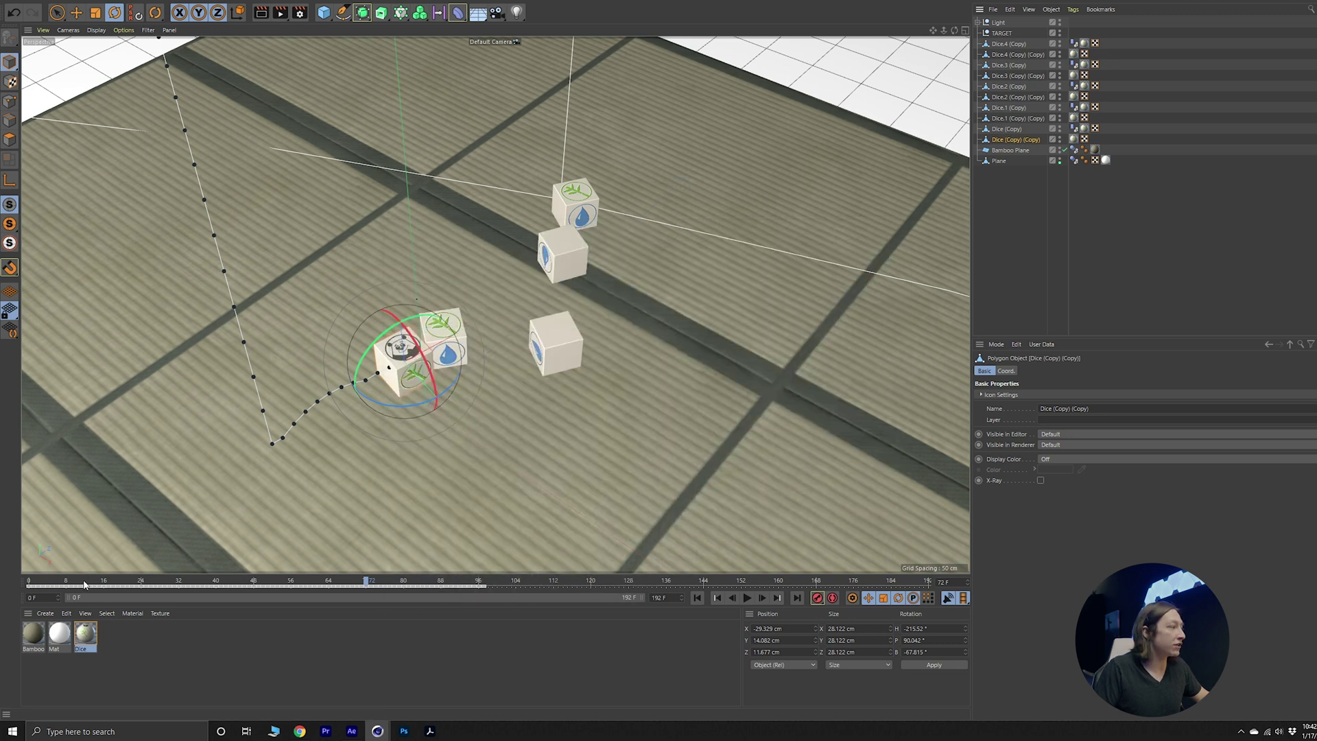
pyautogui.moveTo(84, 584); pyautogui.dragTo(29, 582)
pyautogui.scroll(-5, 390, 419)
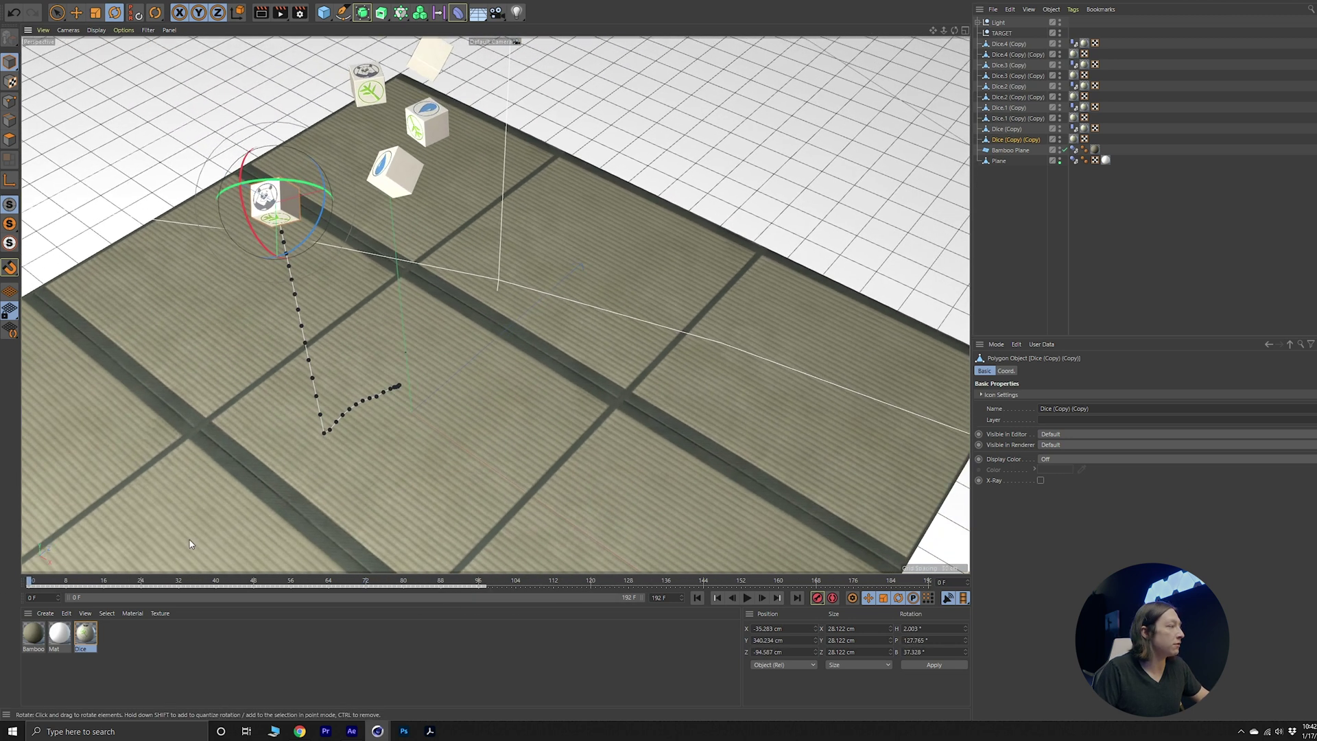
pyautogui.press('space')
pyautogui.press('F8')
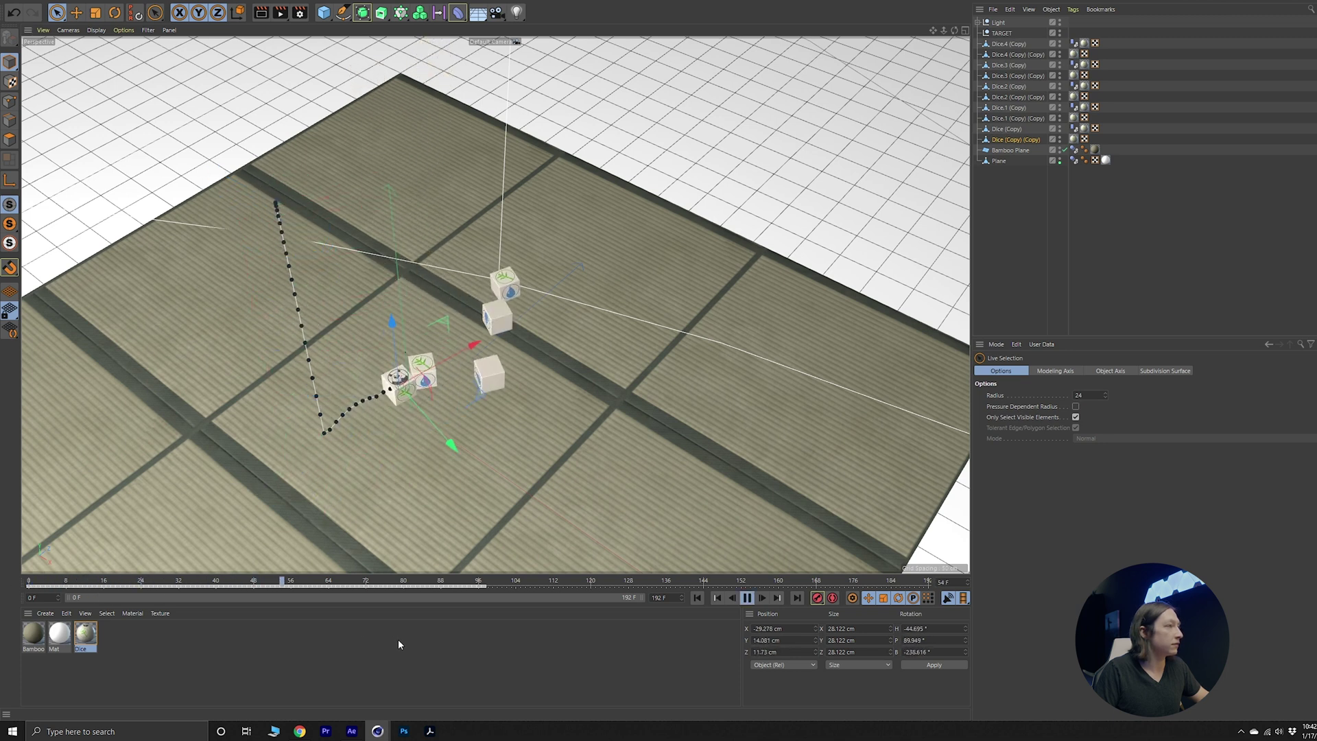
pyautogui.press('F8')
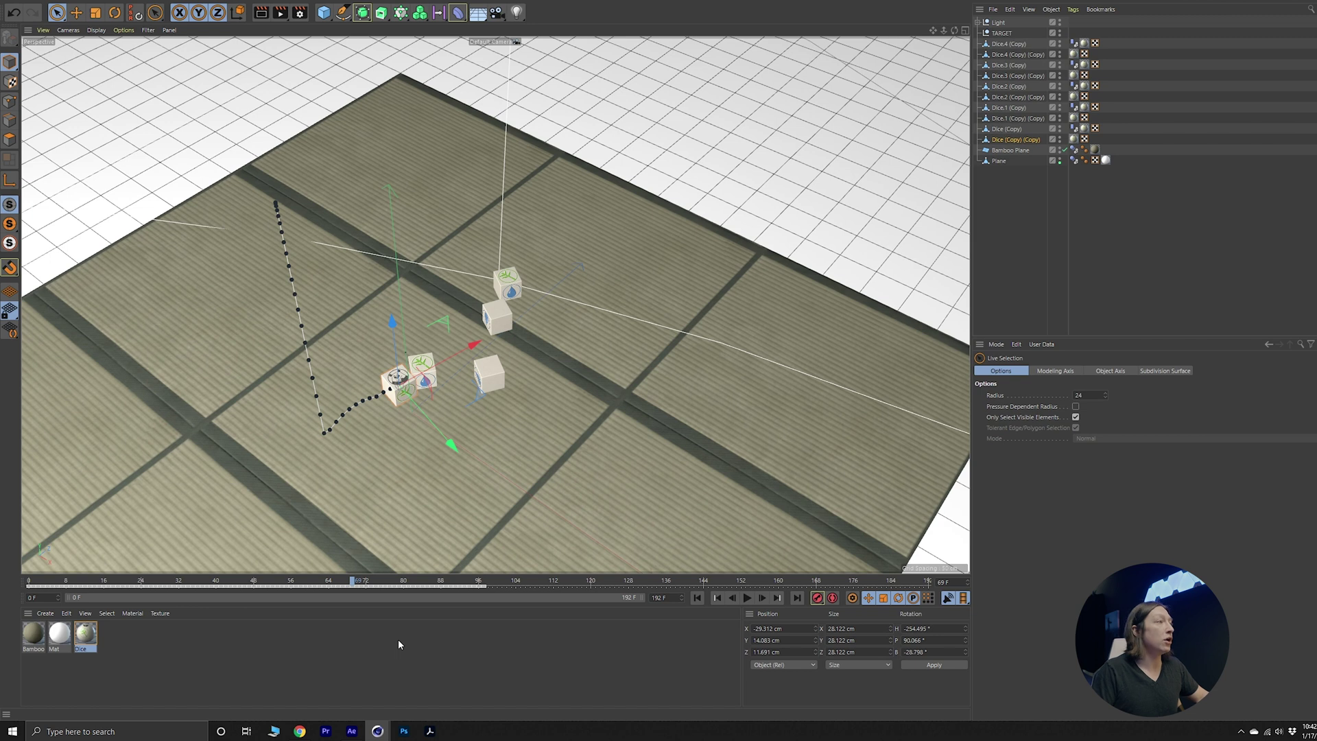
# - Delete the five original dice that carry Dynamics Body tags, keeping the five keyframed copies
pyautogui.click(491, 368)
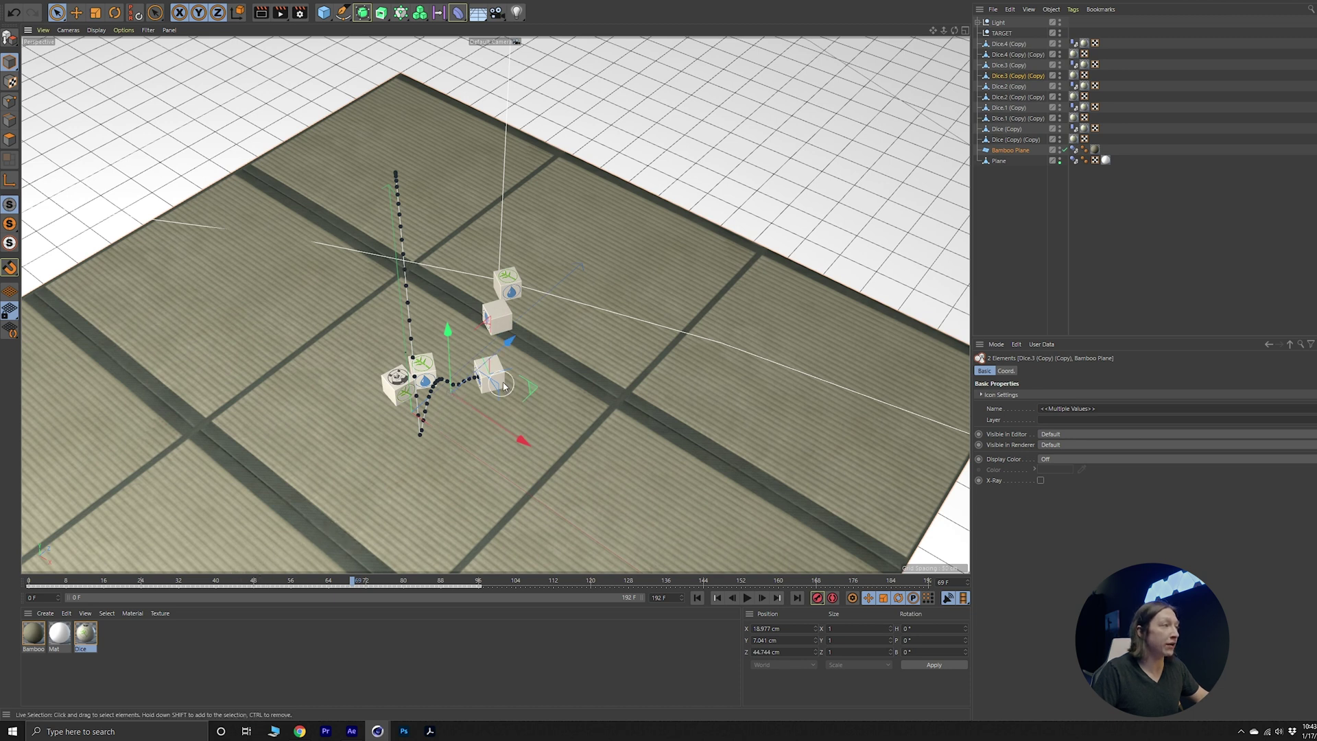
pyautogui.press('r')
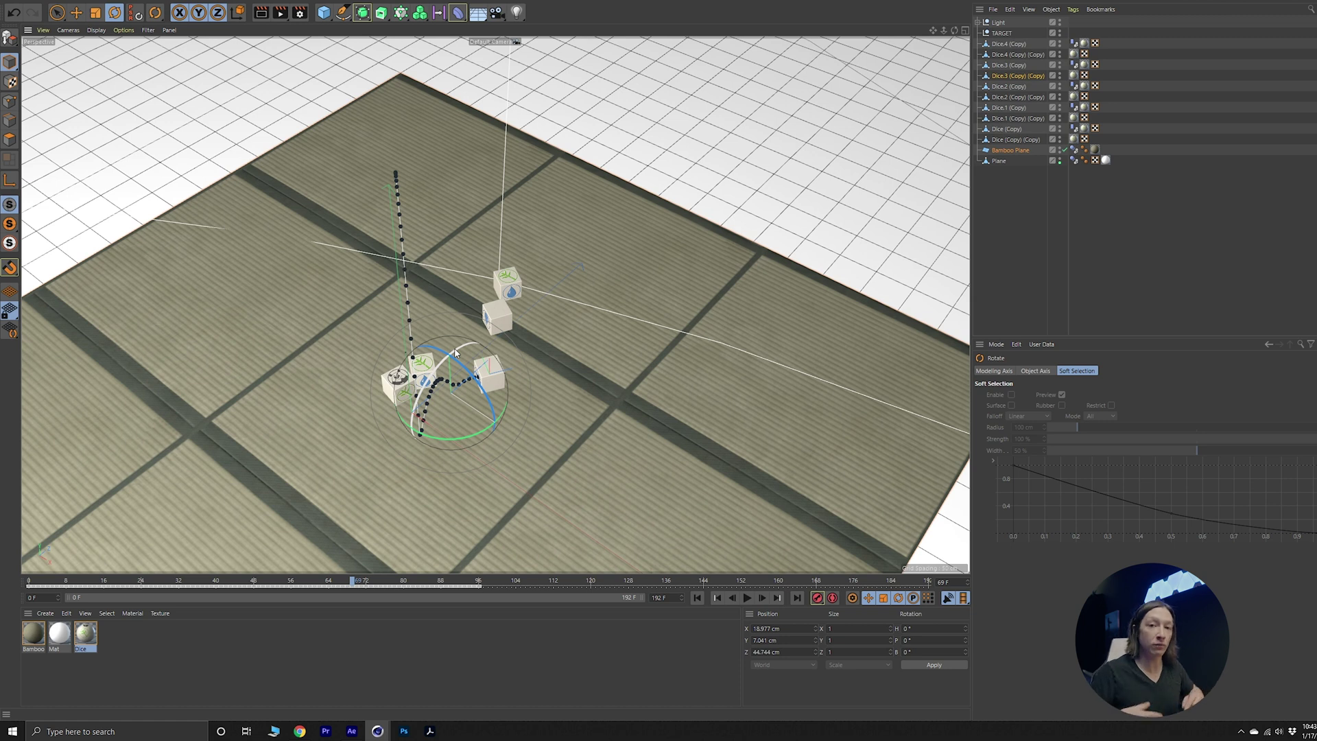
pyautogui.click(1014, 64)
pyautogui.keyDown('ctrl'); pyautogui.click(1015, 87); pyautogui.keyUp('ctrl')
pyautogui.keyDown('ctrl'); pyautogui.click(1015, 107); pyautogui.keyUp('ctrl')
pyautogui.keyDown('ctrl'); pyautogui.click(1019, 128); pyautogui.keyUp('ctrl')
pyautogui.keyDown('ctrl'); pyautogui.click(1019, 42); pyautogui.keyUp('ctrl')
pyautogui.moveTo(1019, 42); pyautogui.dragTo(1010, 200)
pyautogui.press('Delete')
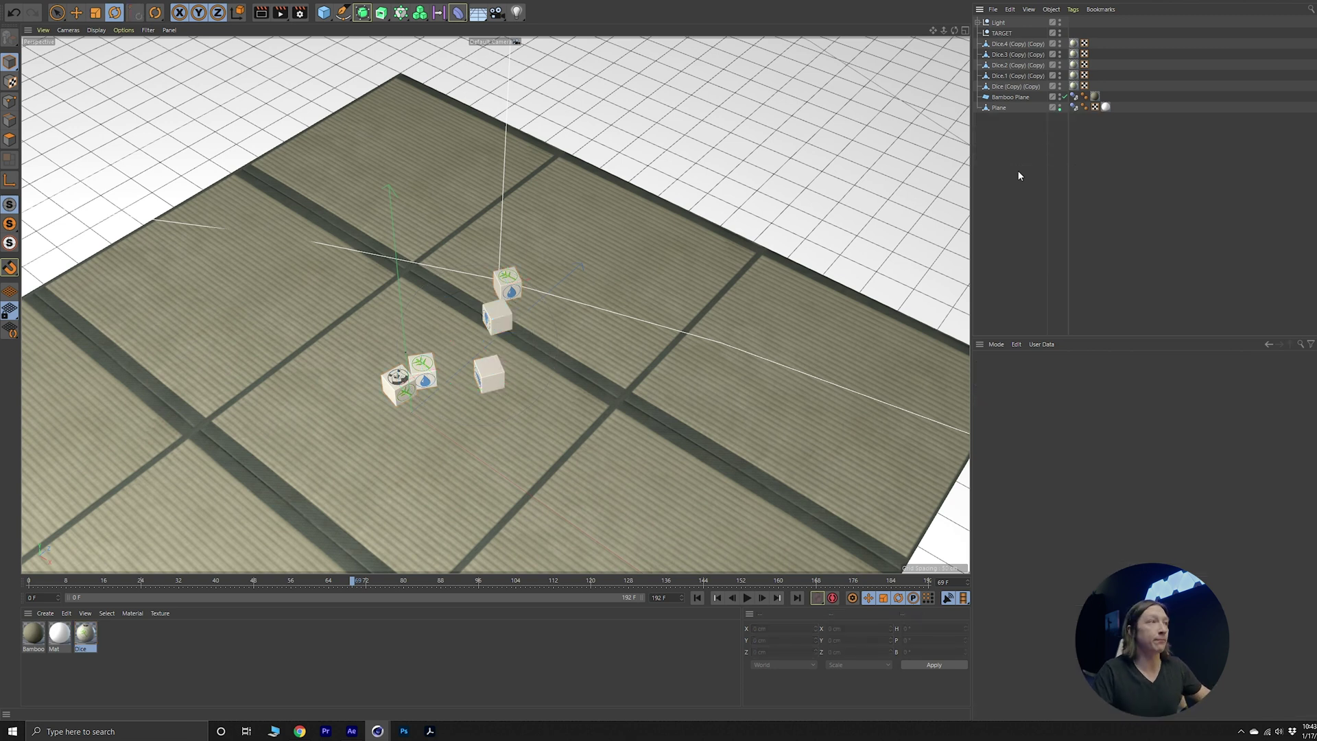
# - Select the five keyframed dice copies and open an F-Curve Timeline for them
pyautogui.click(995, 45)
pyautogui.keyDown('shift'); pyautogui.click(1008, 87); pyautogui.keyUp('shift')
pyautogui.rightClick(1009, 69)
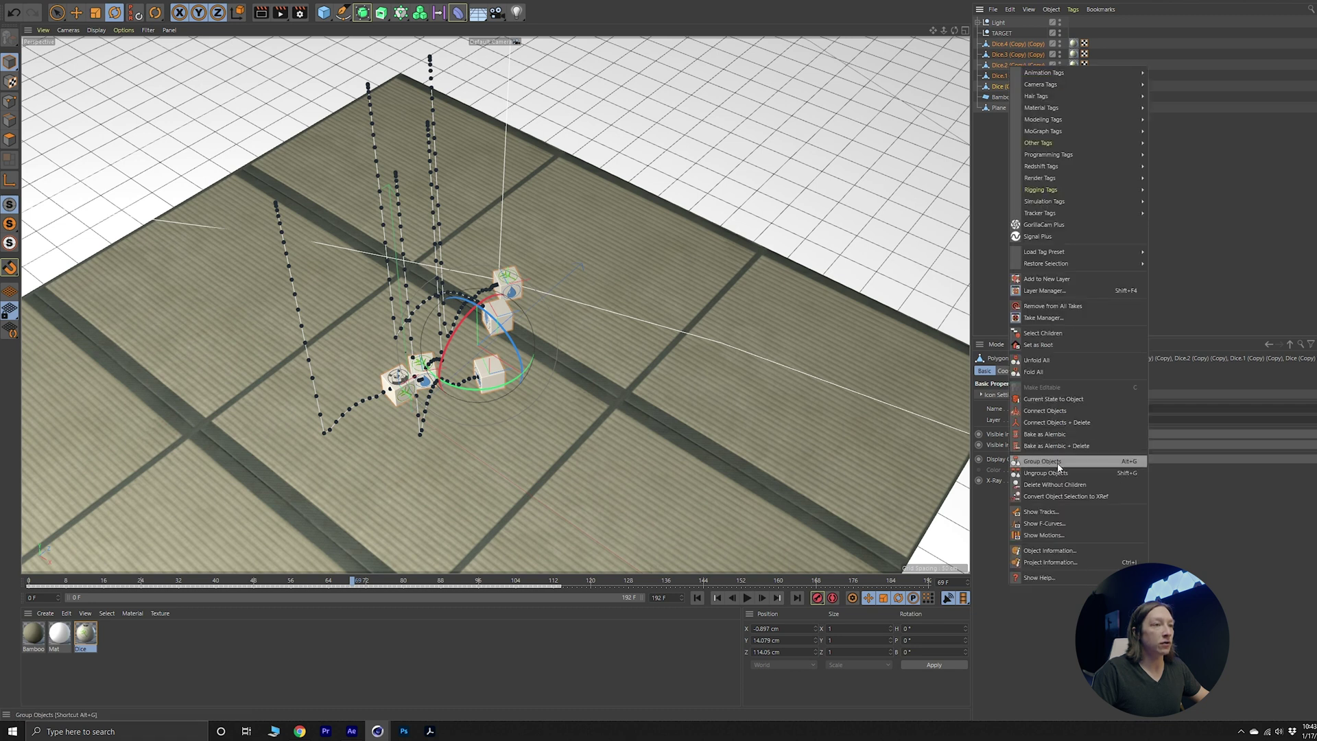
pyautogui.rightClick(1021, 51)
pyautogui.click(1071, 507)
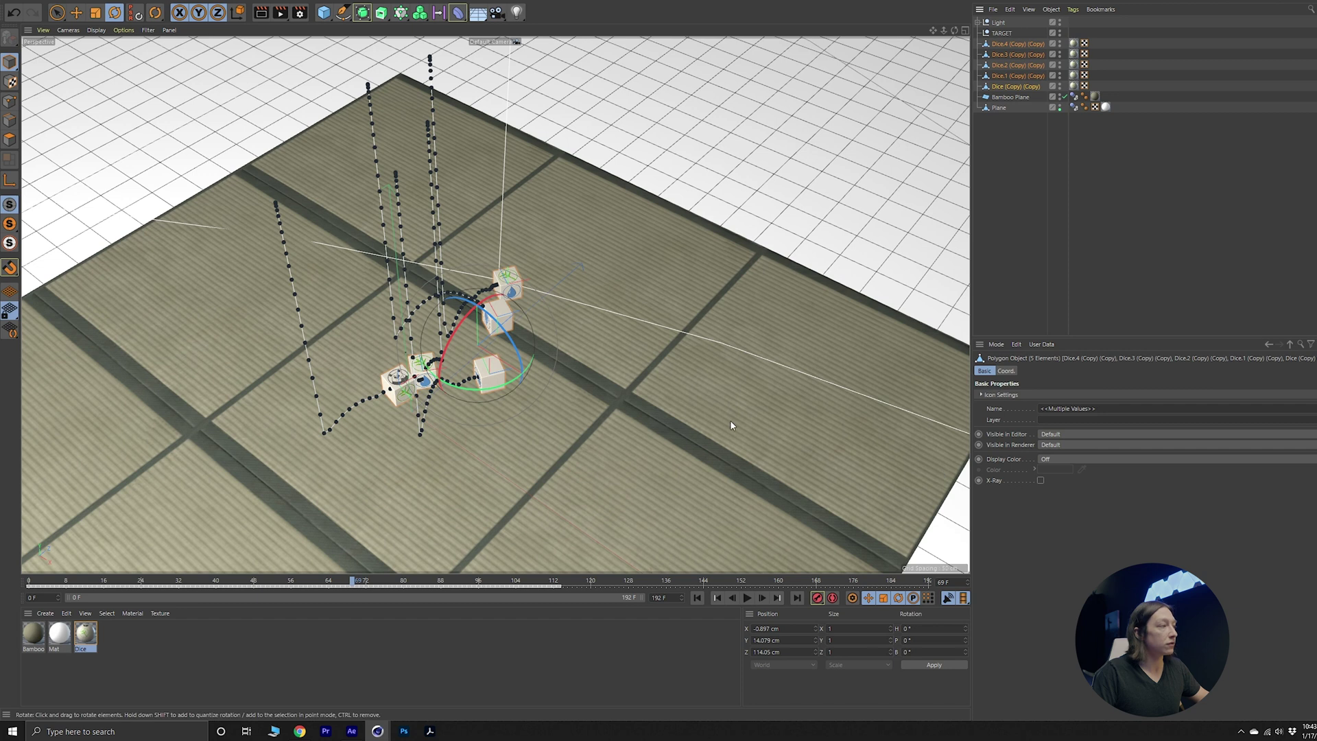
pyautogui.click(533, 1)
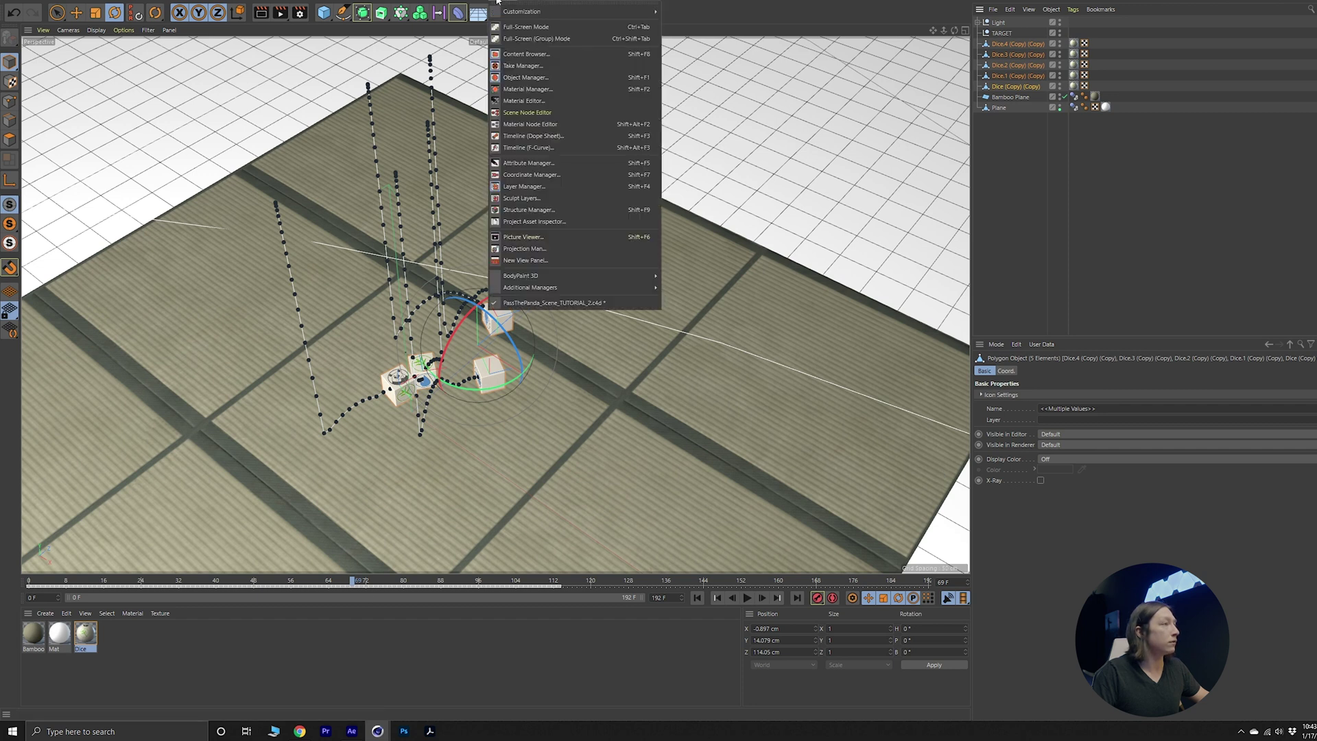
pyautogui.click(528, 147)
pyautogui.click(593, 324)
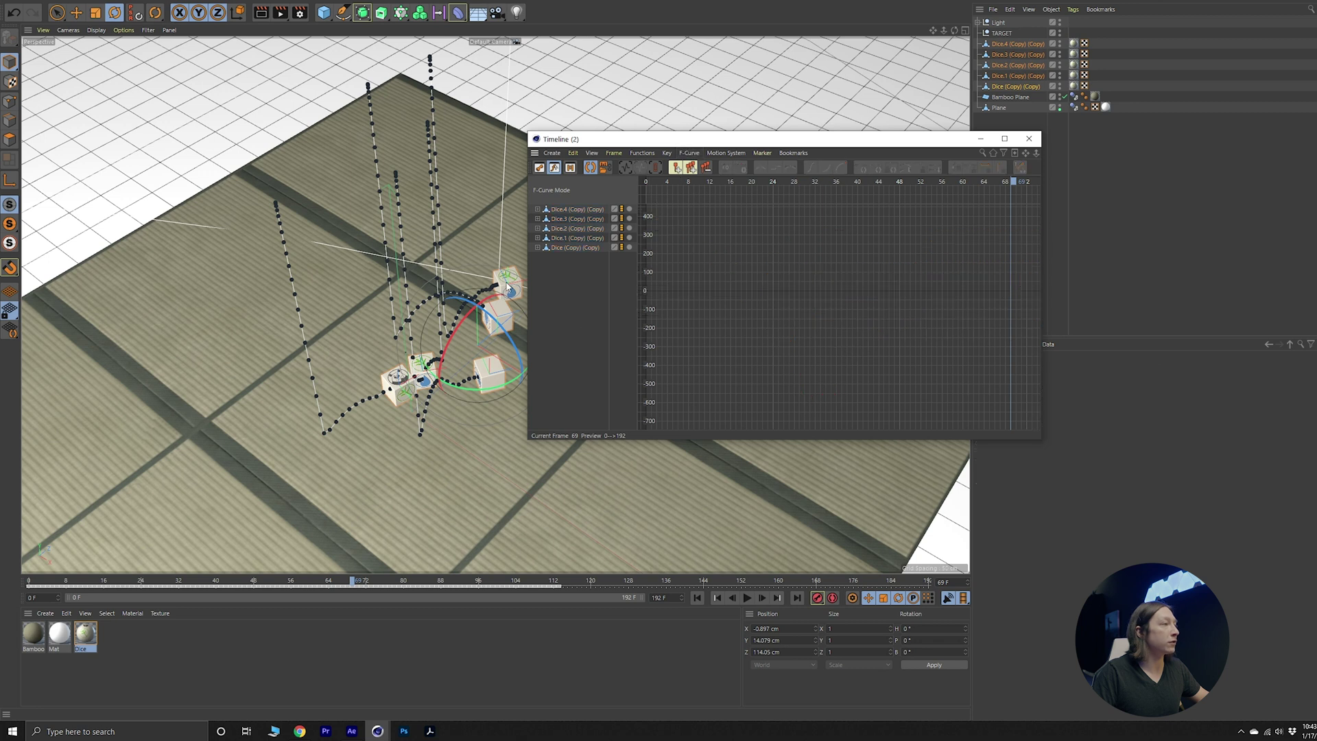
# - Select the Dice.3 copy, unfold its tracks in the Timeline and show its Position . Z curve
pyautogui.click(495, 420)
pyautogui.click(493, 379)
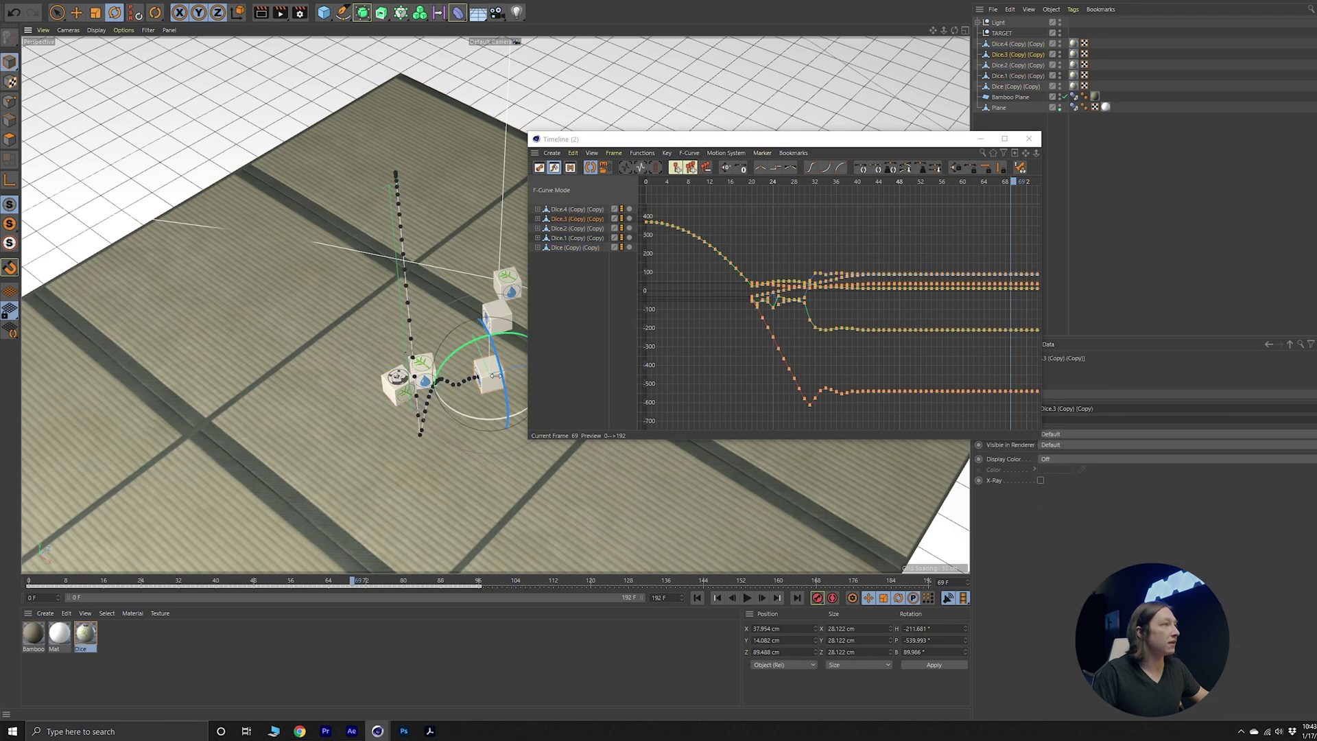
pyautogui.click(538, 219)
pyautogui.click(565, 219)
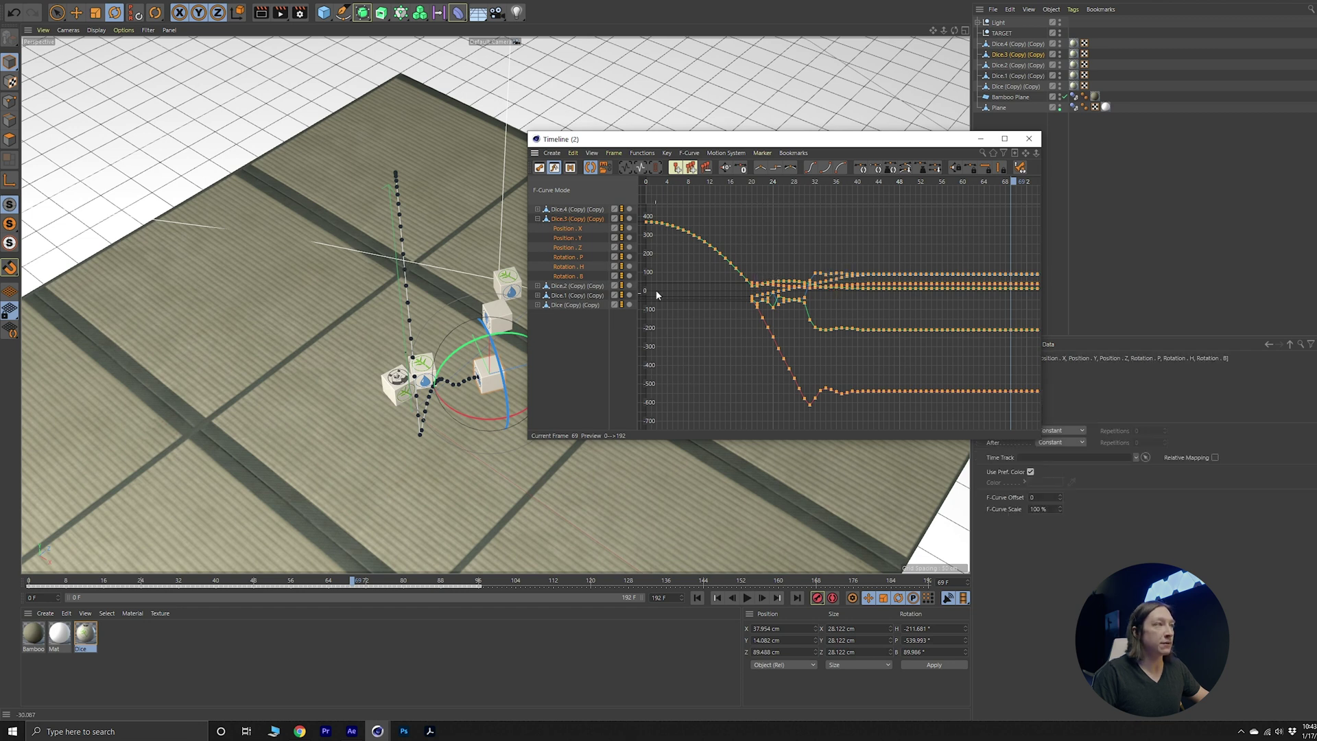
pyautogui.click(569, 247)
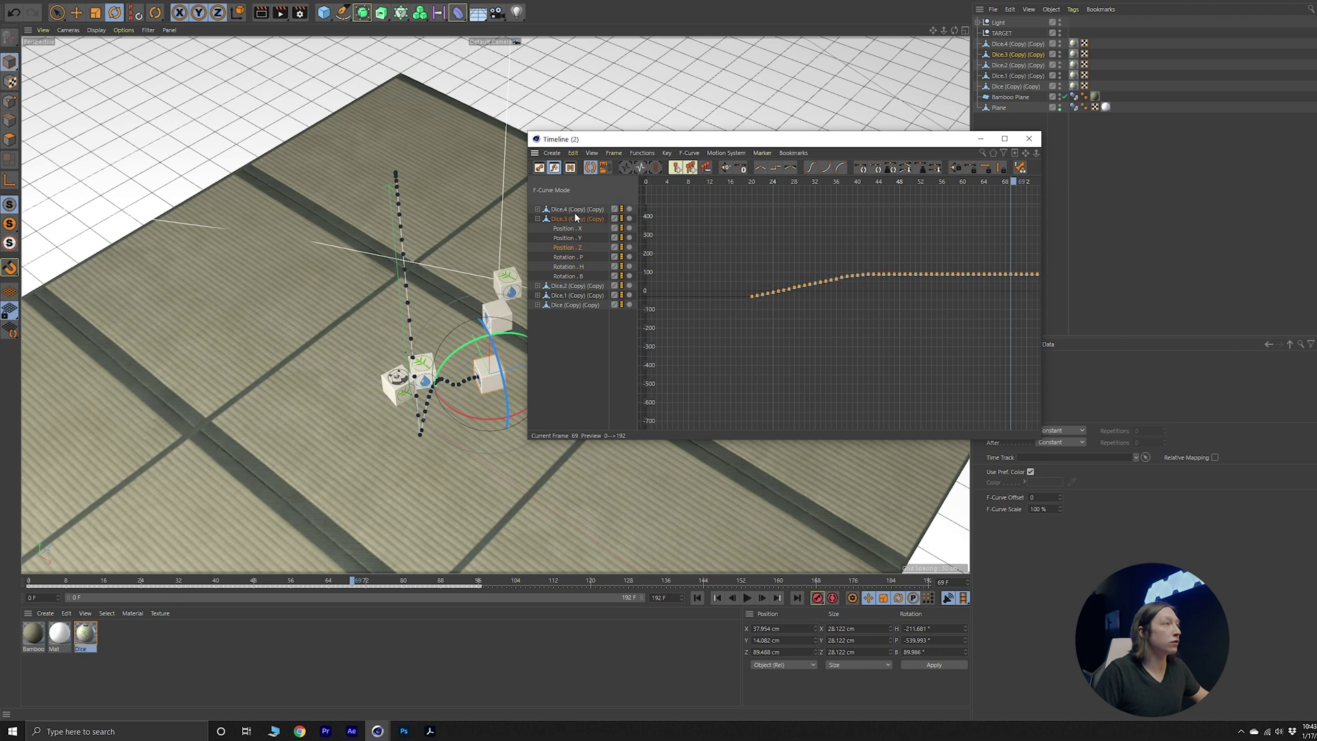
# - Hide the other four dice in the Timeline so only the tracks of Dice.3 are listed
pyautogui.click(574, 212)
pyautogui.keyDown('ctrl'); pyautogui.click(573, 286); pyautogui.keyUp('ctrl')
pyautogui.keyDown('ctrl'); pyautogui.click(574, 295); pyautogui.keyUp('ctrl')
pyautogui.keyDown('ctrl'); pyautogui.click(574, 305); pyautogui.keyUp('ctrl')
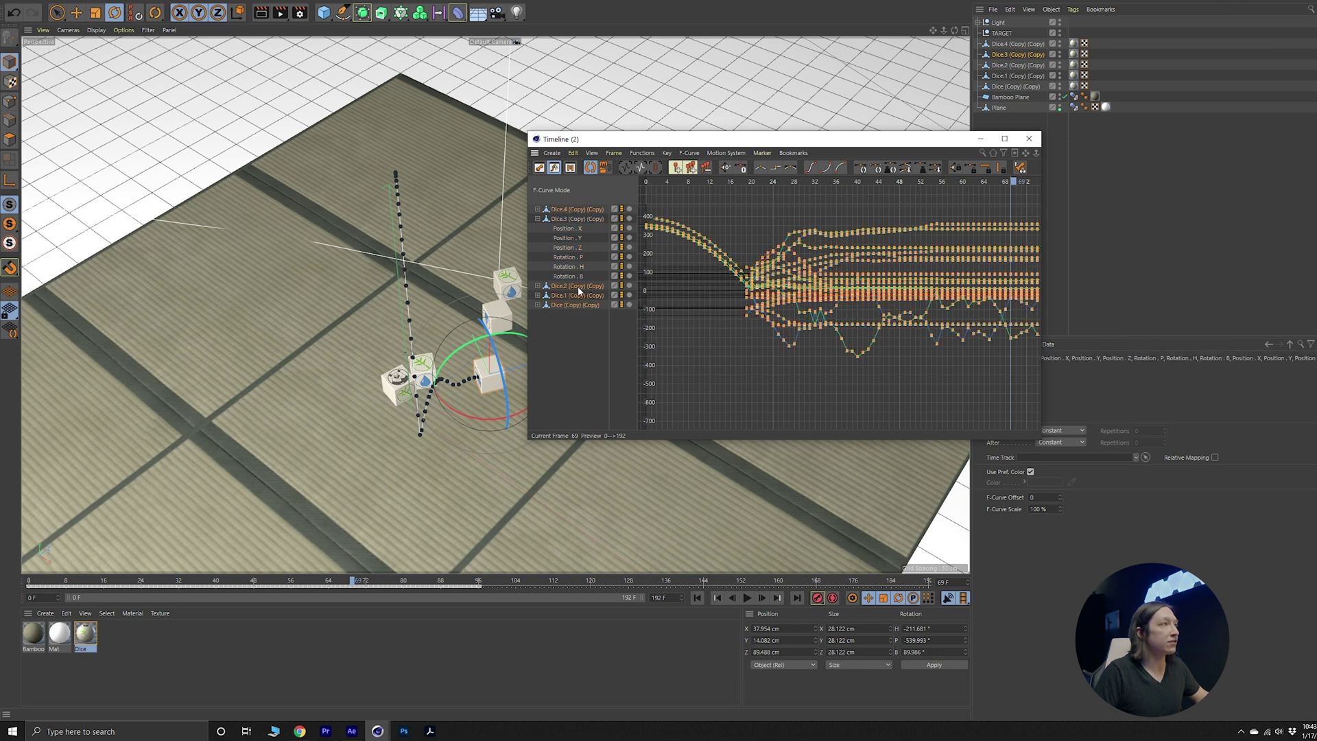
pyautogui.click(591, 154)
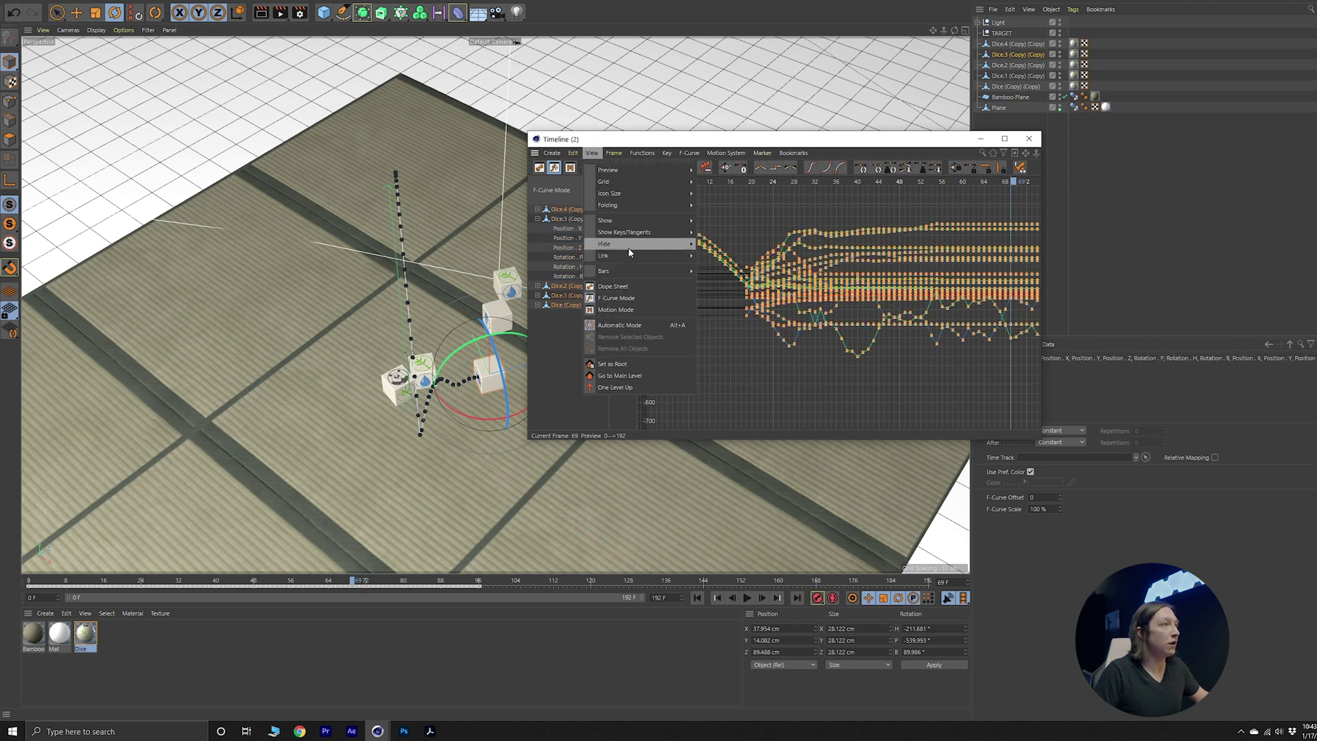
pyautogui.moveTo(627, 246)
pyautogui.click(724, 255)
# - Look through the position and rotation curves of Dice.3 and isolate its Rotation . P curve
pyautogui.click(579, 227)
pyautogui.click(578, 267)
pyautogui.click(578, 257)
pyautogui.click(578, 248)
pyautogui.click(576, 237)
pyautogui.click(575, 228)
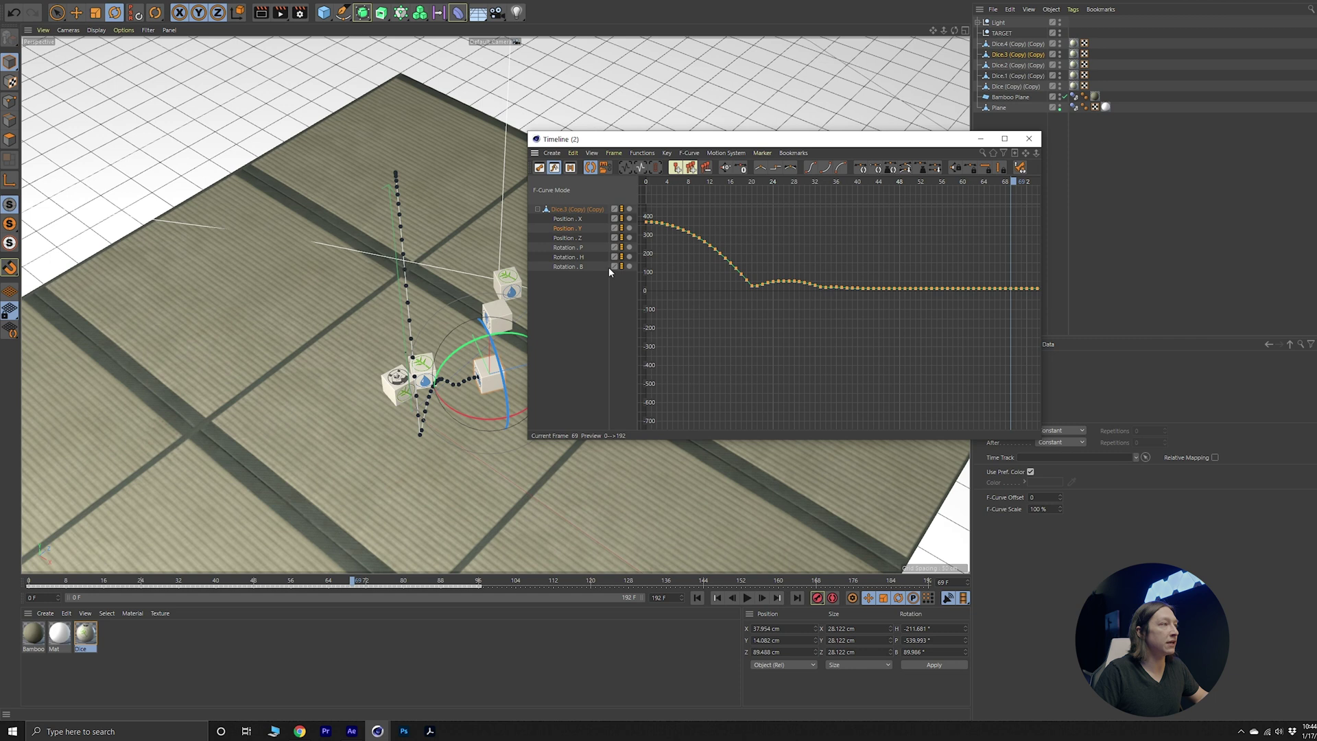
pyautogui.click(560, 249)
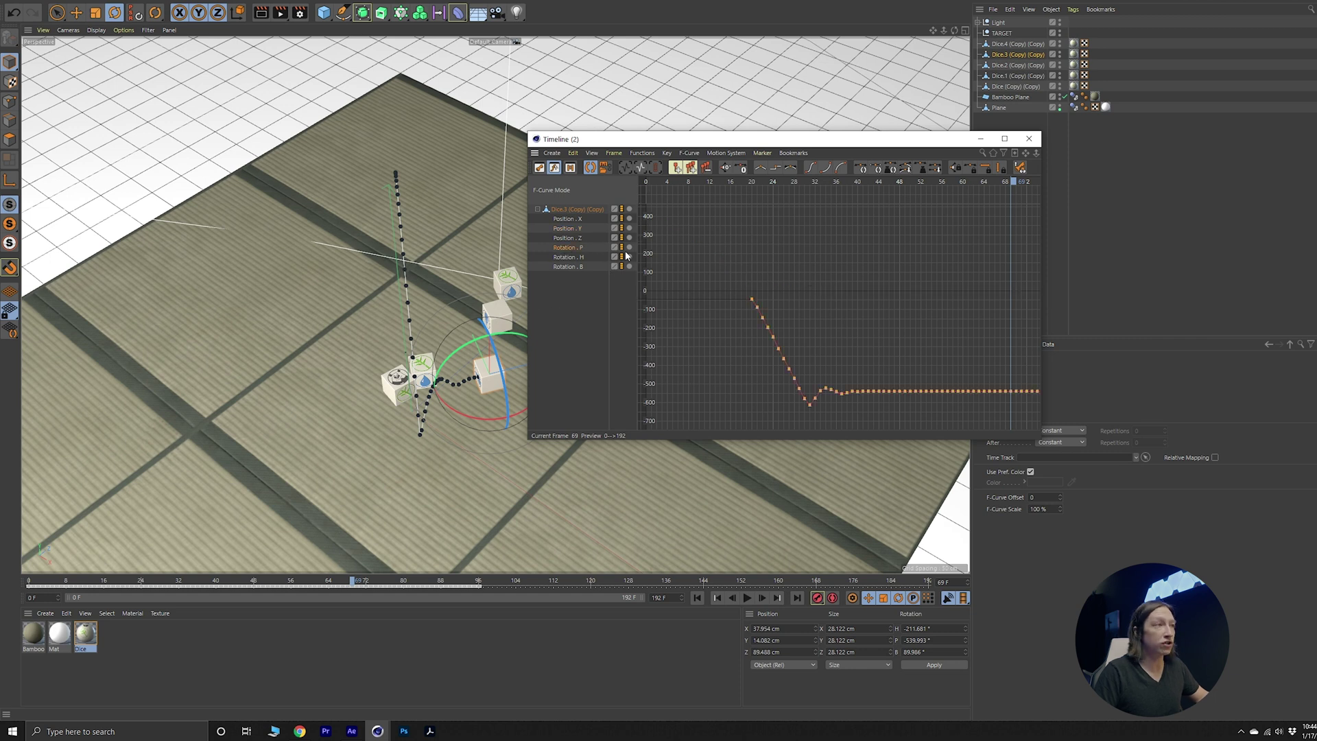
# - Go to frame 62 and shift all Rotation . P keys of Dice.3 up to about -456° at that frame
pyautogui.keyDown('alt'); pyautogui.moveTo(869, 331); pyautogui.dragTo(831, 391, button='right'); pyautogui.keyUp('alt')
pyautogui.keyDown('alt'); pyautogui.moveTo(870, 329); pyautogui.dragTo(773, 328, button='middle'); pyautogui.keyUp('alt')
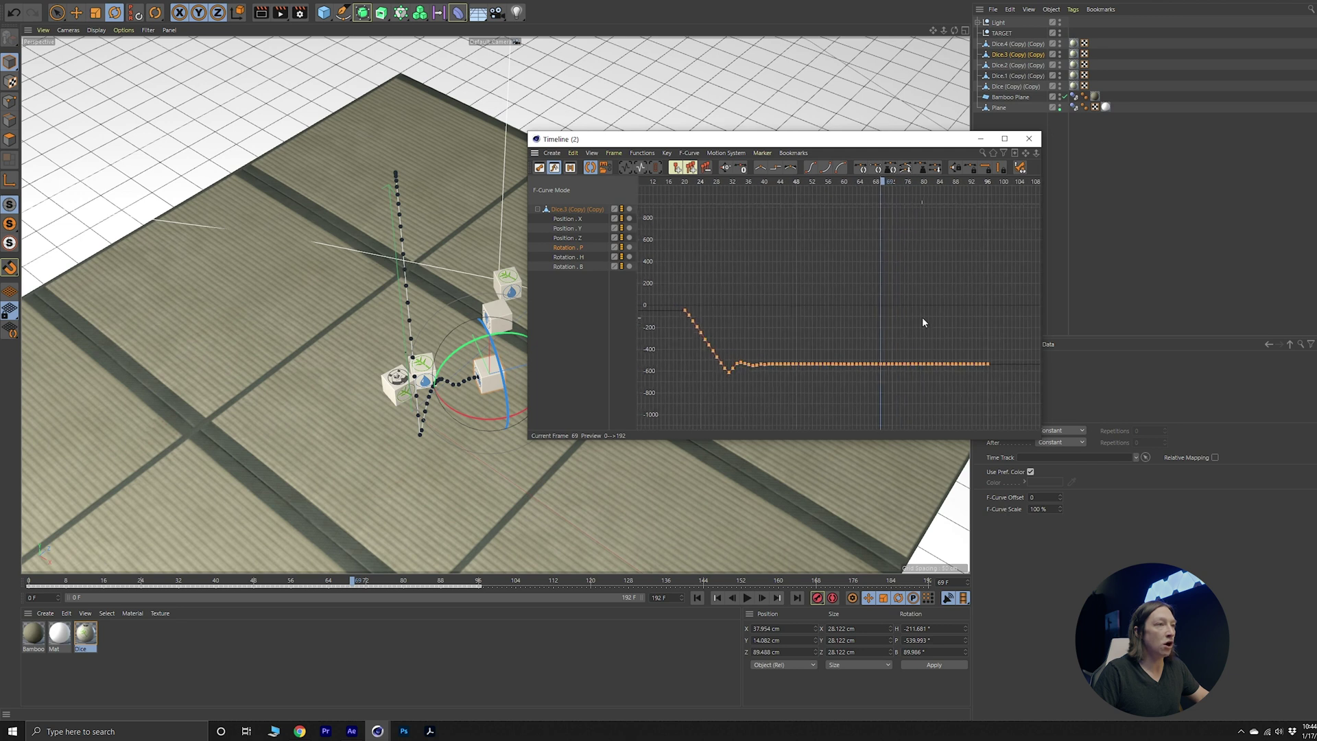
pyautogui.moveTo(912, 306)
pyautogui.keyDown('alt'); pyautogui.mouseDown(button='right')
pyautogui.moveTo(895, 315)
pyautogui.moveTo(906, 299)
pyautogui.mouseUp(button='right'); pyautogui.keyUp('alt')
pyautogui.moveTo(846, 299)
pyautogui.keyDown('alt'); pyautogui.mouseDown(button='middle')
pyautogui.moveTo(832, 306)
pyautogui.moveTo(853, 290)
pyautogui.moveTo(840, 290)
pyautogui.mouseUp(button='middle'); pyautogui.keyUp('alt')
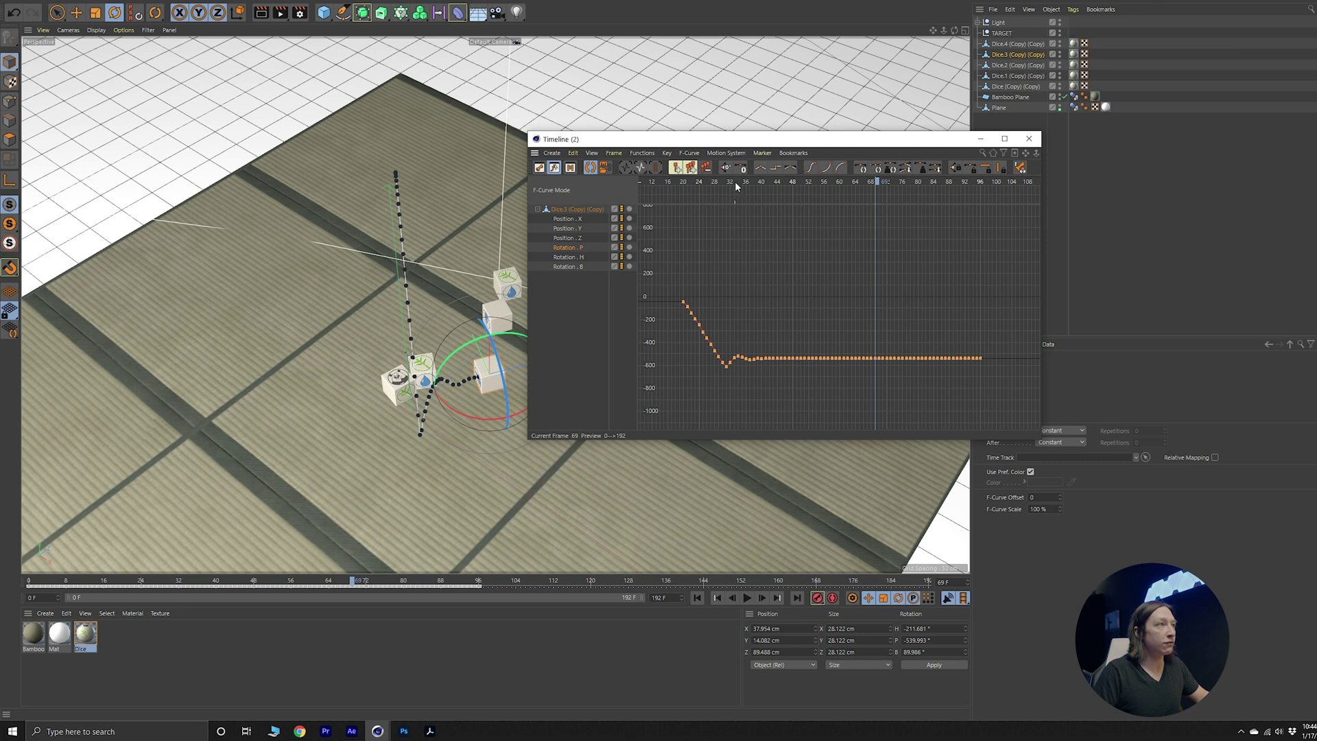
pyautogui.moveTo(734, 183); pyautogui.dragTo(848, 204)
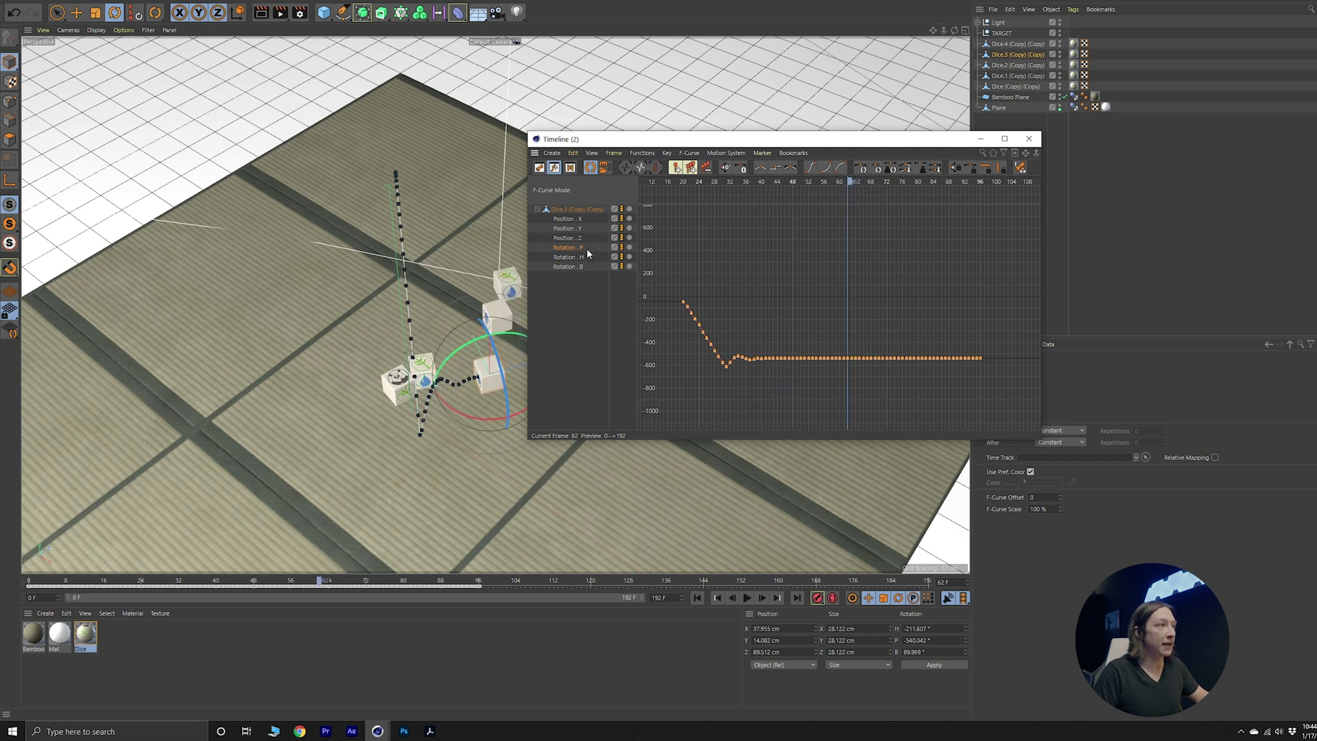
pyautogui.moveTo(671, 290); pyautogui.dragTo(1045, 411)
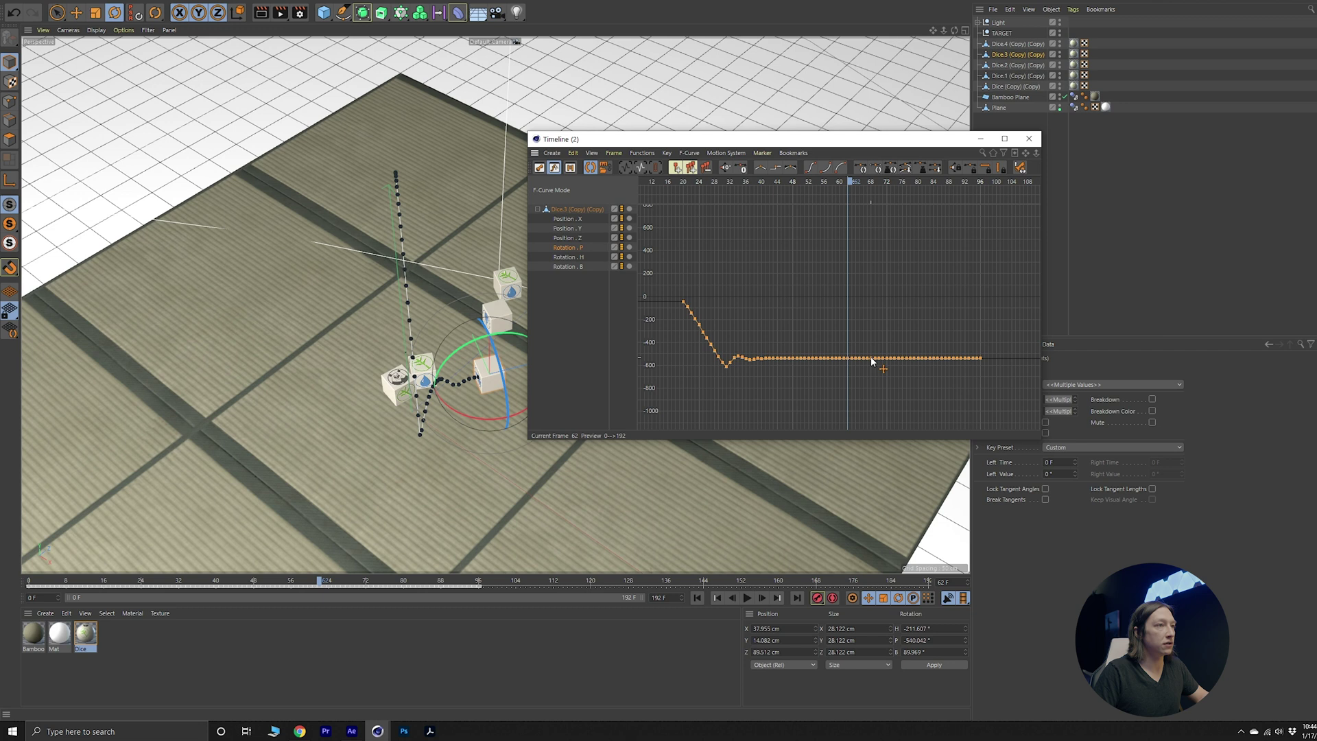
pyautogui.moveTo(869, 374); pyautogui.dragTo(871, 350)
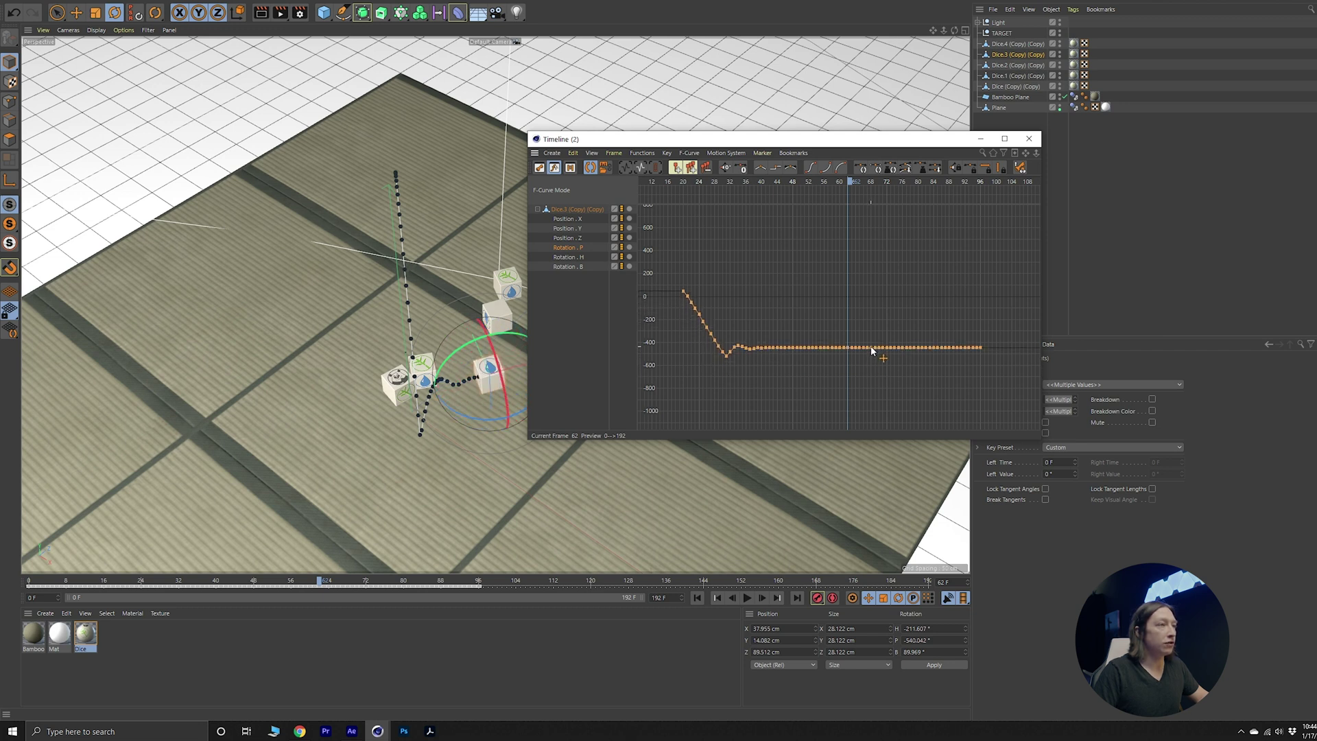
pyautogui.moveTo(871, 348); pyautogui.dragTo(872, 350)
# - View Dice.3 at mat level and raise its whole Rotation . P curve to about -447° at frame 62
pyautogui.scroll(3, 504, 381)
pyautogui.keyDown('alt'); pyautogui.moveTo(504, 381); pyautogui.dragTo(473, 328); pyautogui.keyUp('alt')
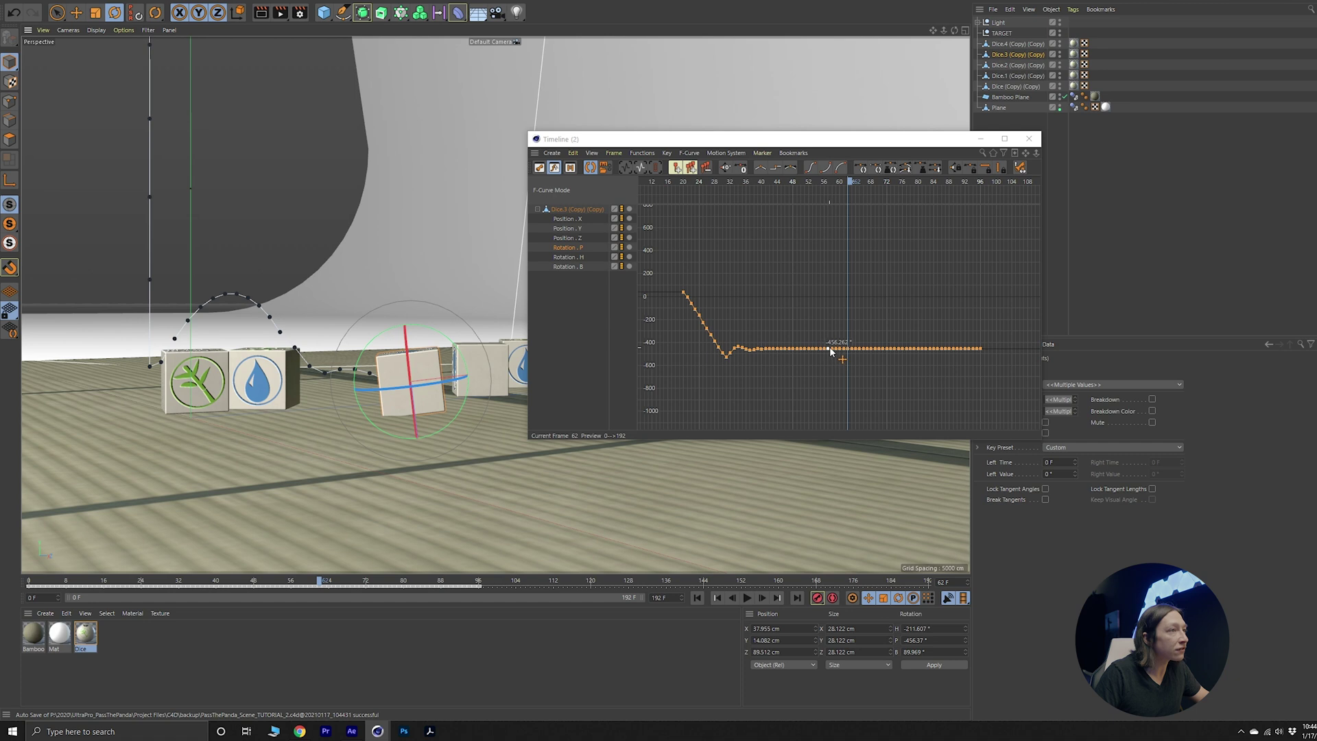
pyautogui.moveTo(843, 350)
pyautogui.moveTo(842, 350); pyautogui.dragTo(844, 348)
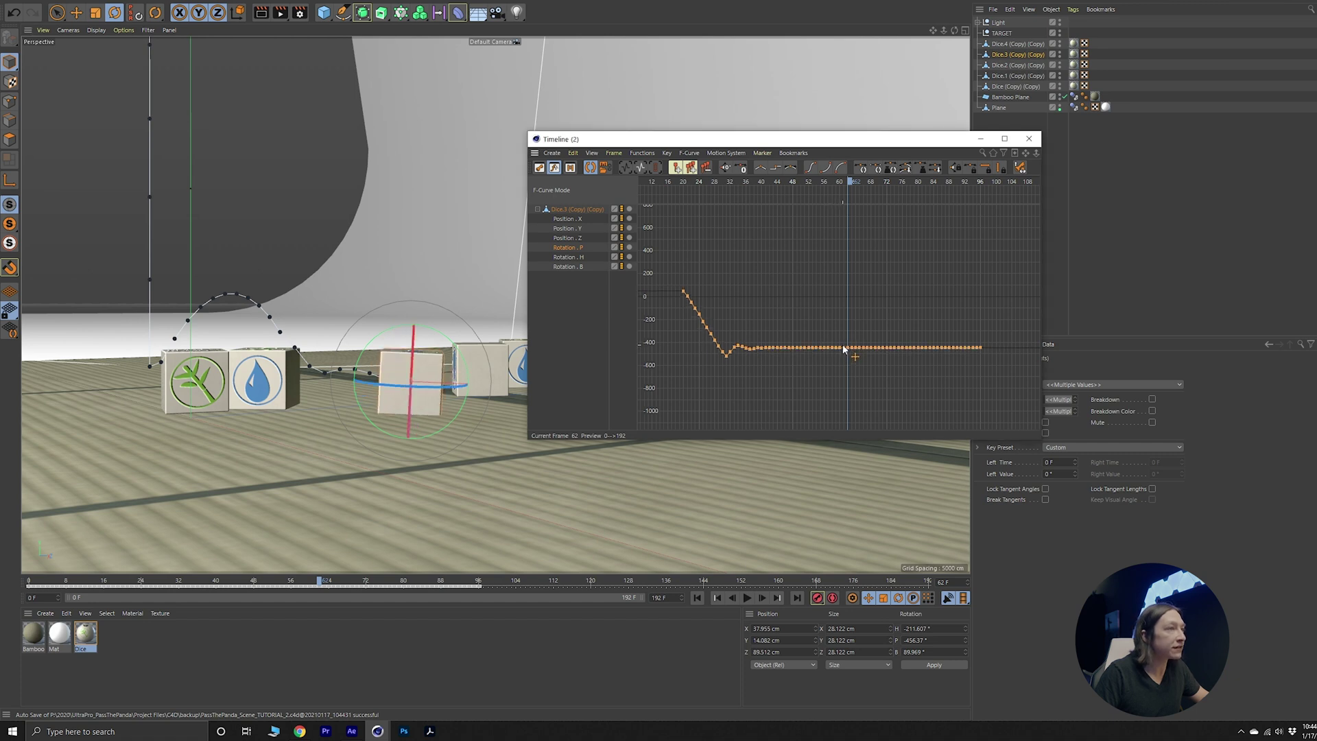
# - Lower the whole Rotation . P curve of Dice.3 to about -452° at frame 58
pyautogui.keyDown('alt'); pyautogui.moveTo(793, 340); pyautogui.dragTo(812, 157, button='right'); pyautogui.keyUp('alt')
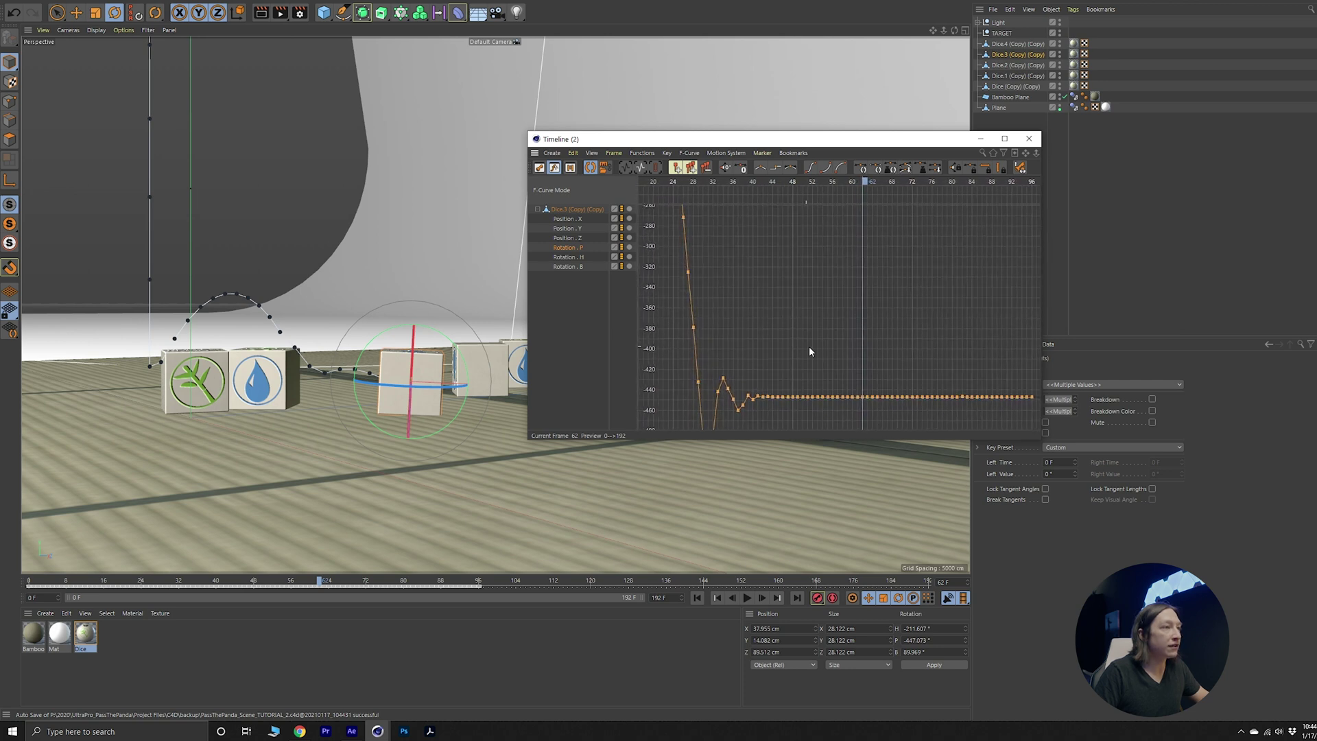
pyautogui.moveTo(823, 397)
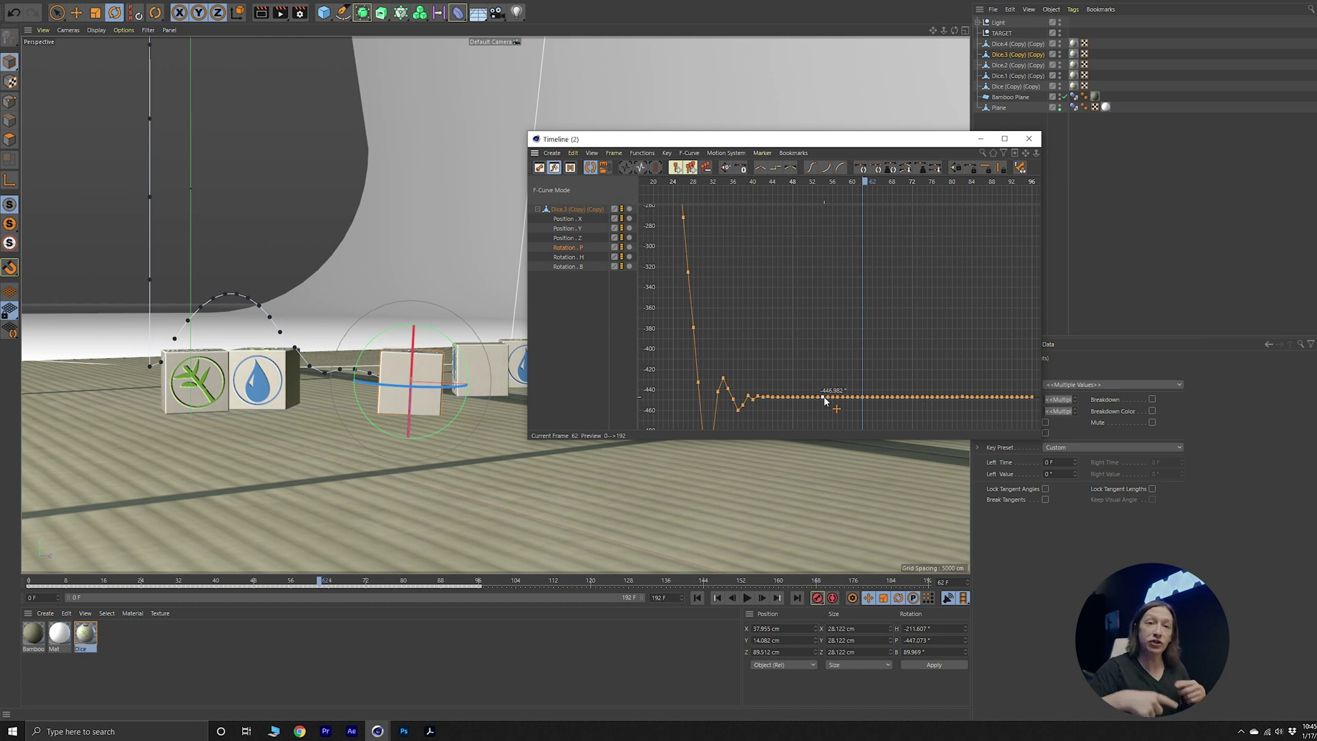
pyautogui.moveTo(825, 401); pyautogui.dragTo(825, 408)
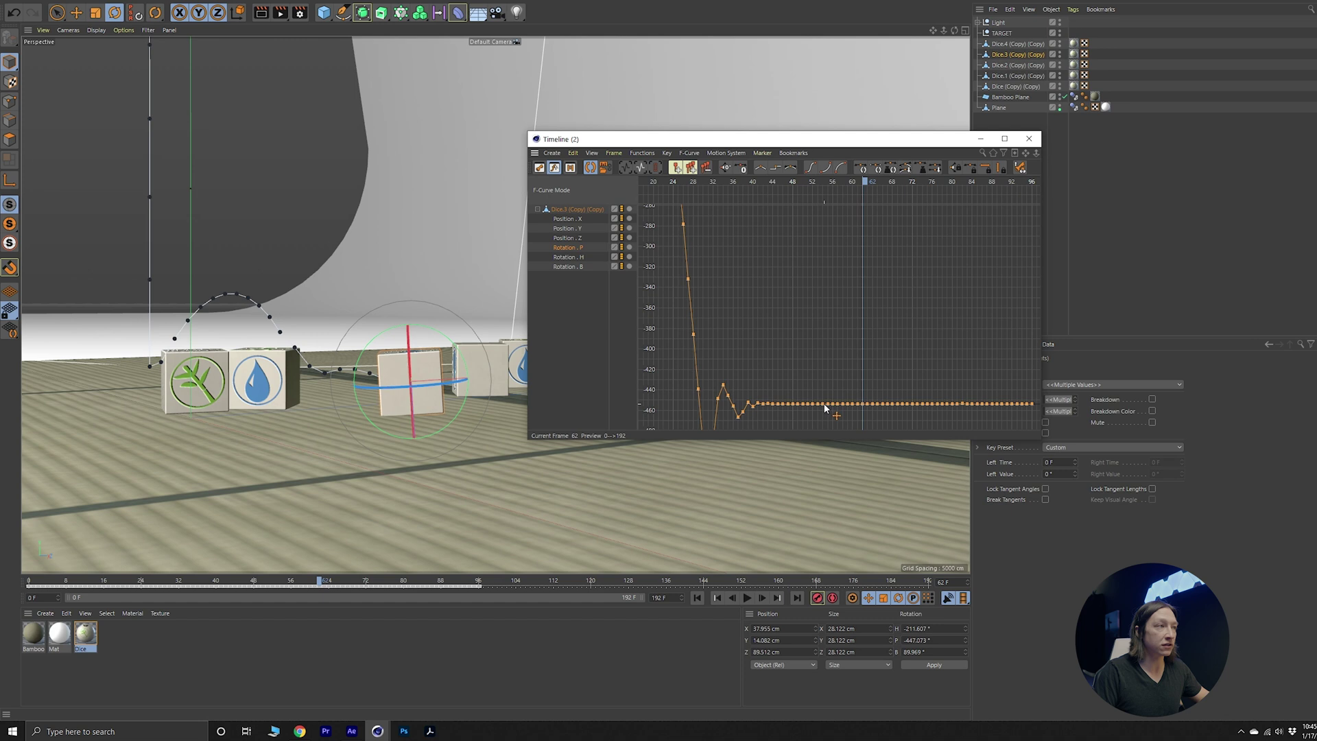
pyautogui.moveTo(844, 180); pyautogui.dragTo(842, 185)
pyautogui.moveTo(833, 406); pyautogui.dragTo(830, 404)
pyautogui.moveTo(803, 188); pyautogui.dragTo(833, 209)
pyautogui.keyDown('alt'); pyautogui.moveTo(830, 399); pyautogui.dragTo(760, 421, button='right'); pyautogui.keyUp('alt')
pyautogui.keyDown('alt'); pyautogui.moveTo(761, 420); pyautogui.dragTo(772, 390, button='middle'); pyautogui.keyUp('alt')
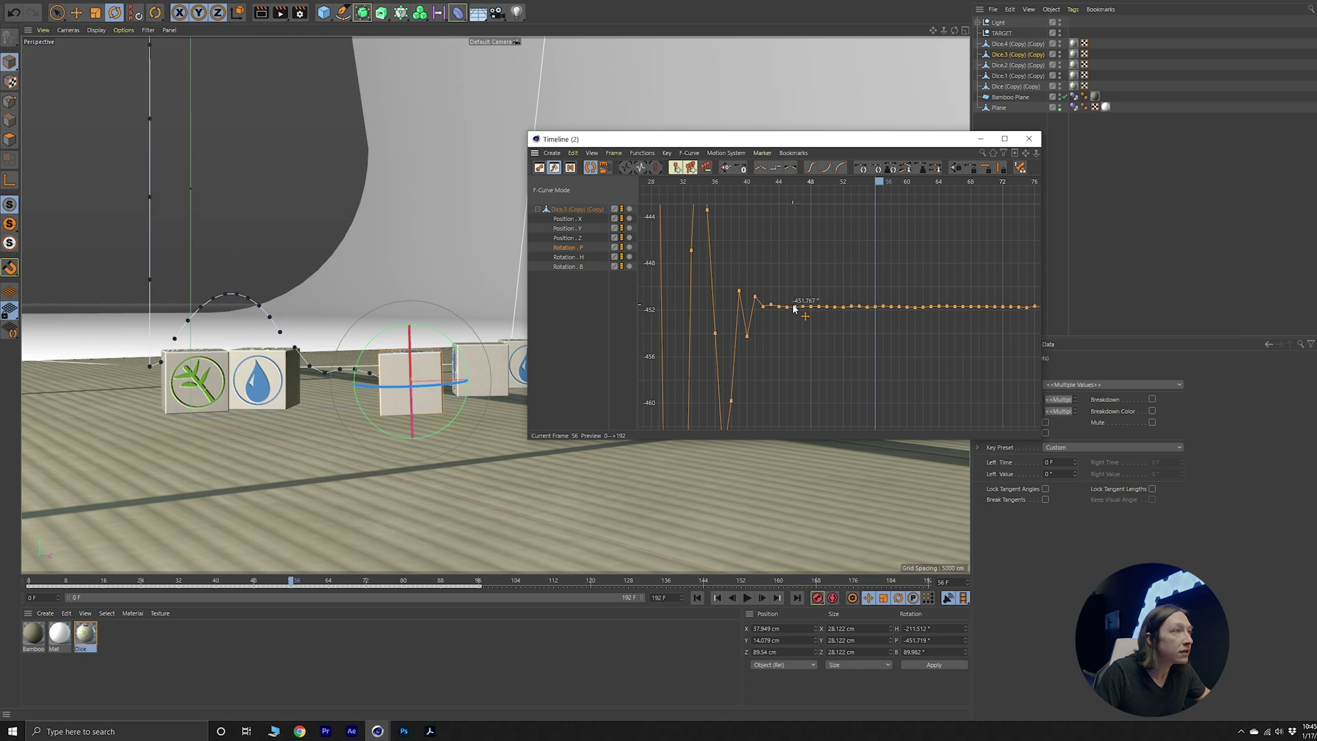
# - Raise the whole Rotation . P curve of Dice.3 to about -450° so the die lies flat at frame 54
pyautogui.moveTo(795, 306); pyautogui.dragTo(797, 290)
pyautogui.moveTo(878, 181); pyautogui.dragTo(848, 181)
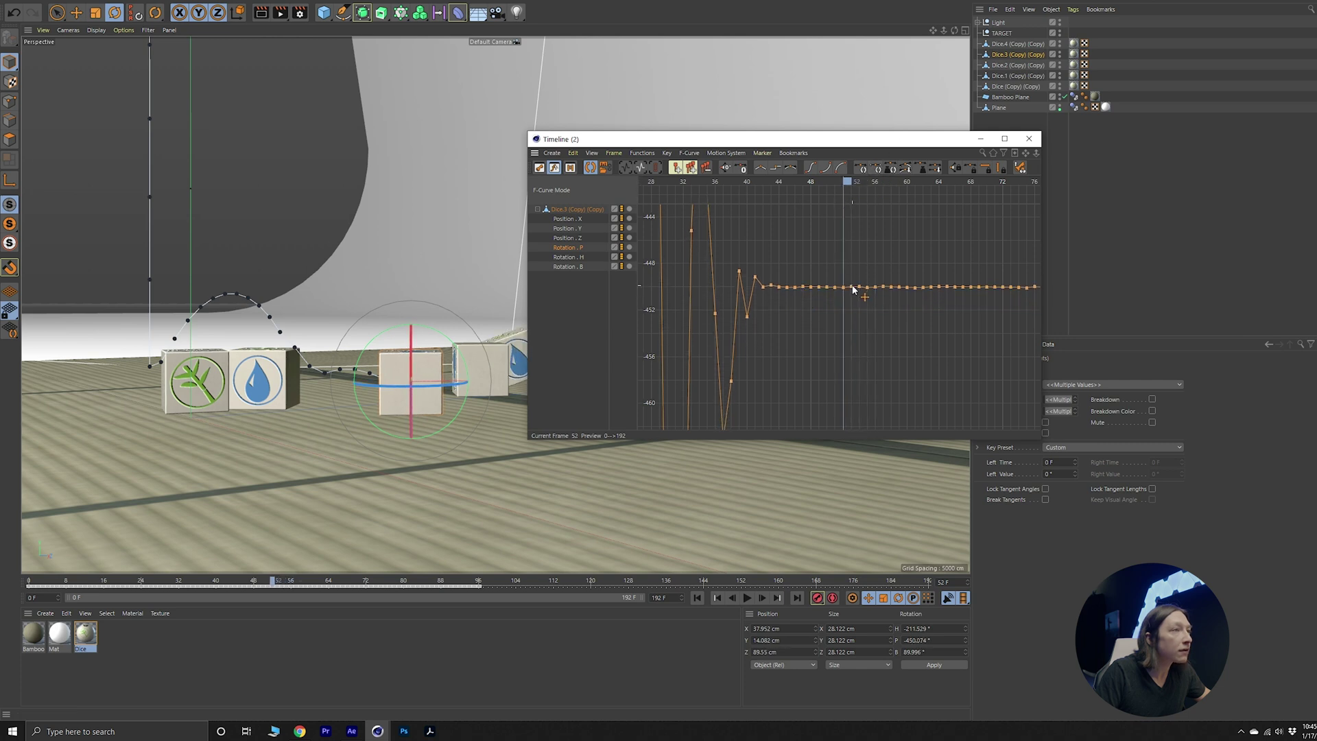
pyautogui.moveTo(852, 289); pyautogui.dragTo(855, 288)
pyautogui.moveTo(829, 183); pyautogui.dragTo(858, 214)
pyautogui.keyDown('alt'); pyautogui.moveTo(872, 301); pyautogui.dragTo(823, 480, button='right'); pyautogui.keyUp('alt')
pyautogui.keyDown('alt'); pyautogui.moveTo(921, 290); pyautogui.dragTo(872, 331, button='middle'); pyautogui.keyUp('alt')
pyautogui.keyDown('alt'); pyautogui.moveTo(922, 290); pyautogui.dragTo(897, 387, button='right'); pyautogui.keyUp('alt')
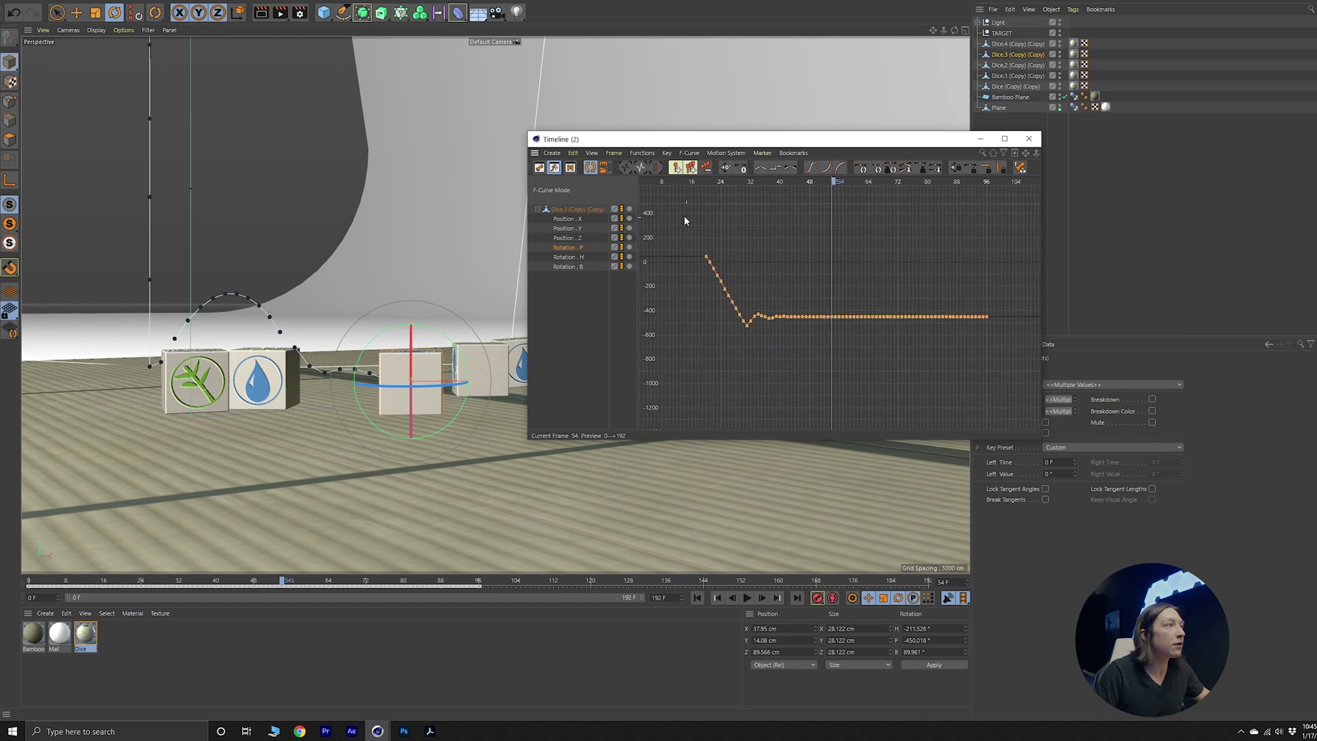
# - Show all curves of Dice.3, close the Timeline and view the dice on the mat from above
pyautogui.click(583, 210)
pyautogui.click(419, 403)
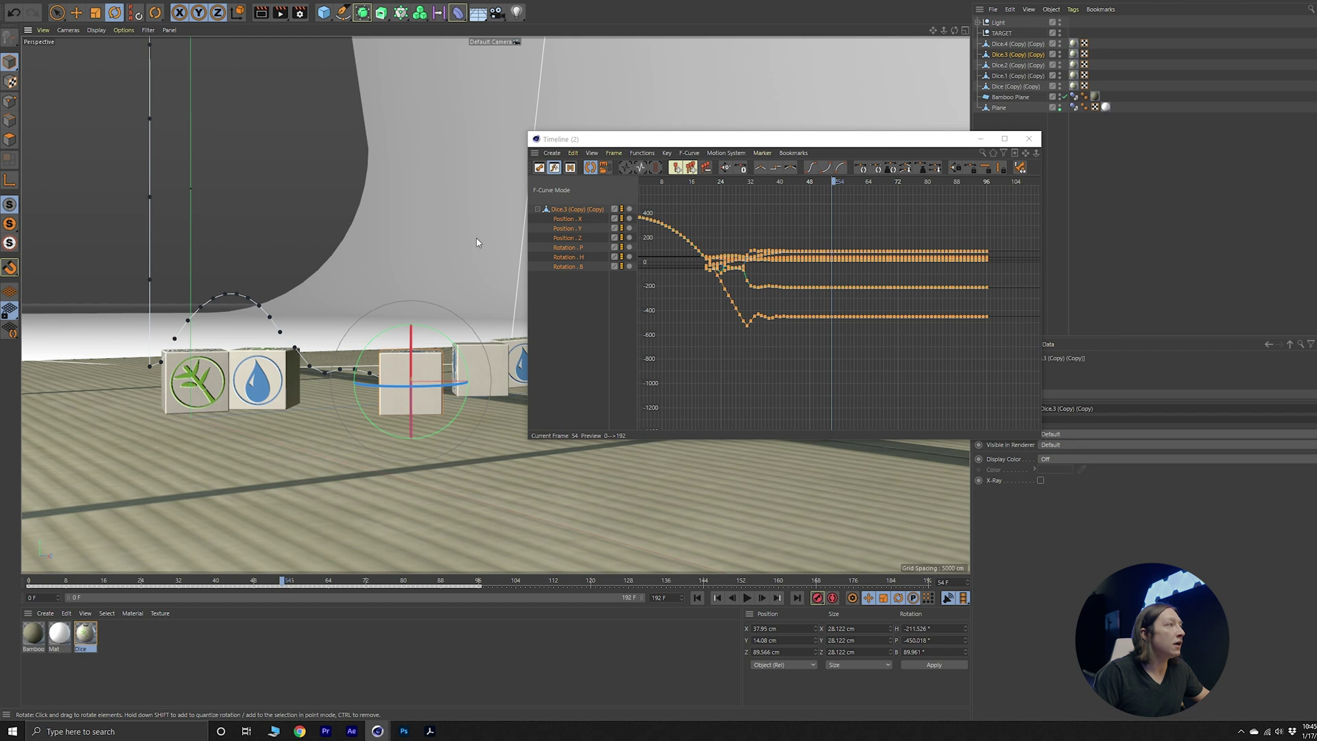
pyautogui.keyDown('alt'); pyautogui.moveTo(403, 219); pyautogui.dragTo(365, 247, button='right'); pyautogui.keyUp('alt')
pyautogui.hotkey('ctrl', 'shift', 'z')
pyautogui.keyDown('alt'); pyautogui.moveTo(456, 273); pyautogui.dragTo(425, 333); pyautogui.keyUp('alt')
pyautogui.click(1028, 139)
pyautogui.scroll(-6, 493, 458)
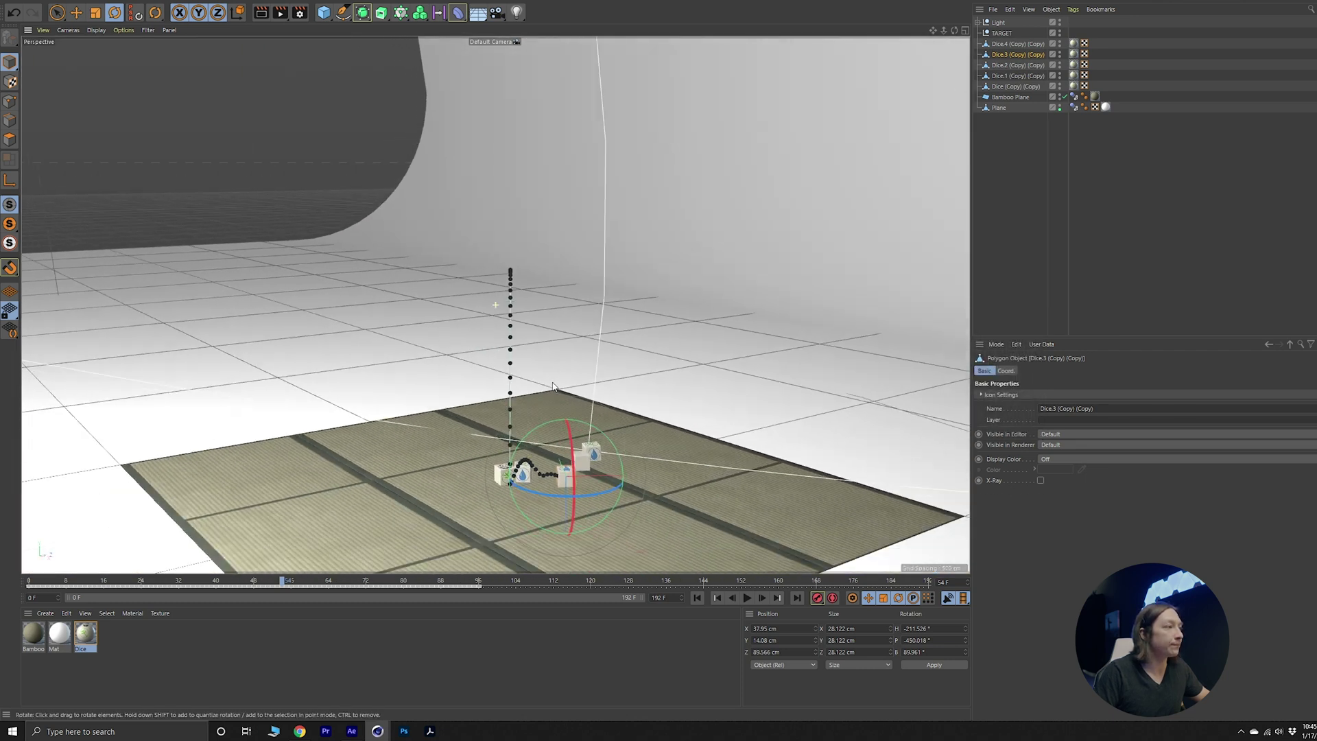
pyautogui.keyDown('alt'); pyautogui.moveTo(622, 459); pyautogui.dragTo(662, 458); pyautogui.keyUp('alt')
pyautogui.keyDown('alt'); pyautogui.moveTo(662, 458); pyautogui.dragTo(576, 441, button='right'); pyautogui.keyUp('alt')
pyautogui.keyDown('alt'); pyautogui.moveTo(576, 441); pyautogui.dragTo(520, 411, button='middle'); pyautogui.keyUp('alt')
pyautogui.keyDown('alt'); pyautogui.moveTo(521, 416); pyautogui.dragTo(537, 454); pyautogui.keyUp('alt')
pyautogui.keyDown('alt'); pyautogui.moveTo(515, 410); pyautogui.dragTo(590, 426, button='right'); pyautogui.keyUp('alt')
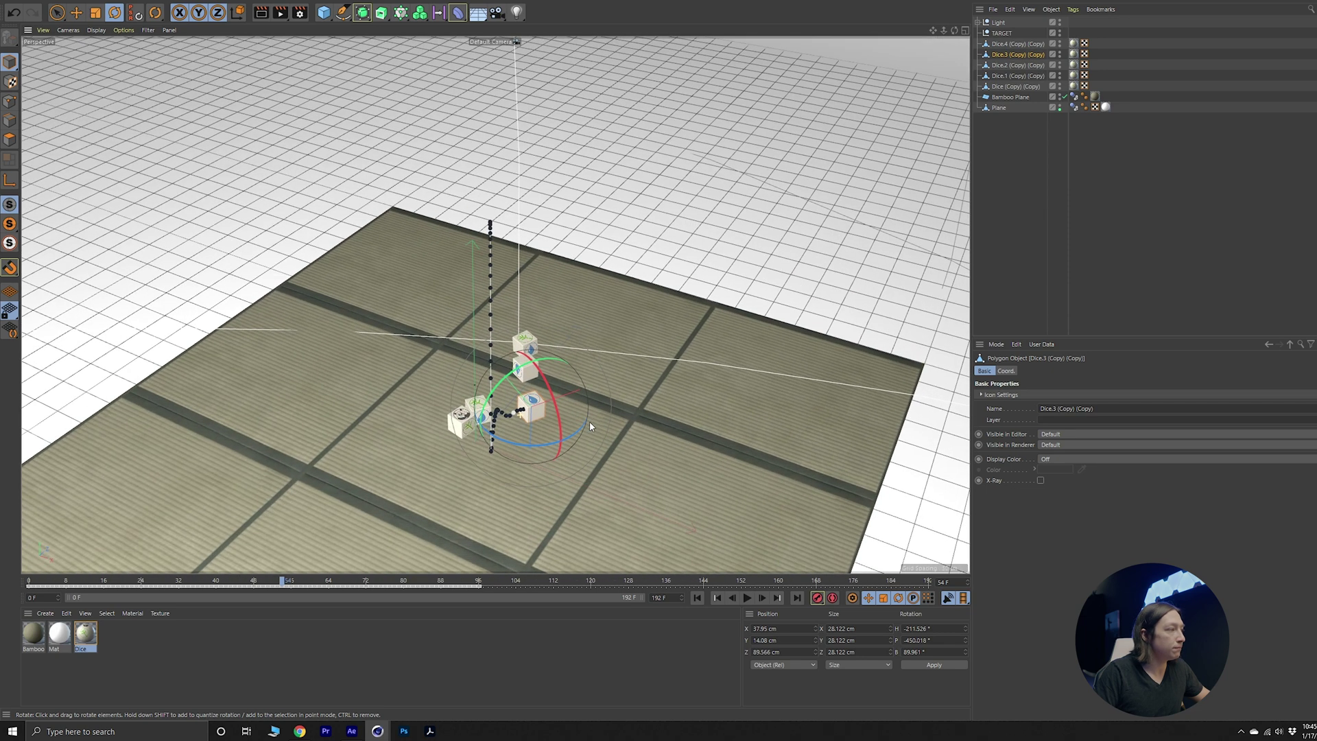
# - Deselect the dice, play the whole roll from frame 0 to check the motion, and go to frame 63
pyautogui.moveTo(264, 580); pyautogui.dragTo(26, 584)
pyautogui.click(310, 675)
pyautogui.click(1002, 326)
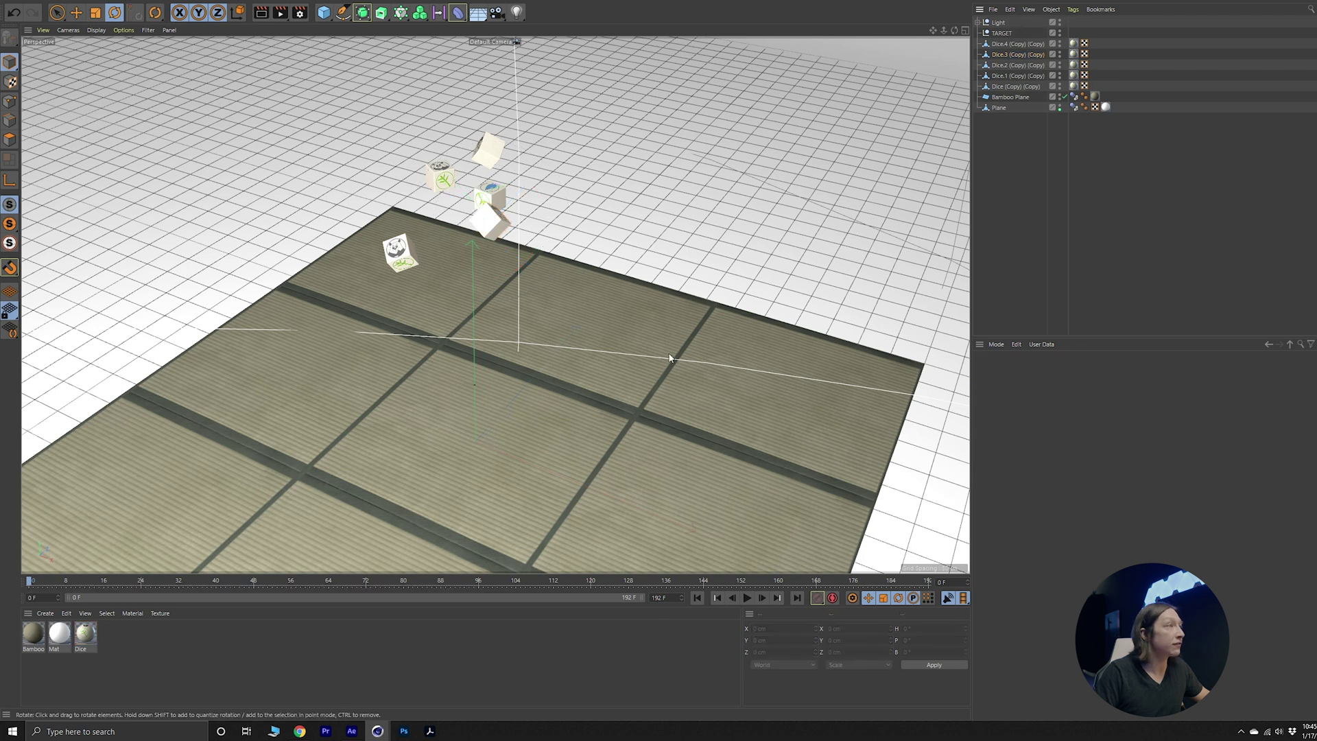
pyautogui.press('space')
pyautogui.press('space')
pyautogui.moveTo(394, 581); pyautogui.dragTo(8, 538)
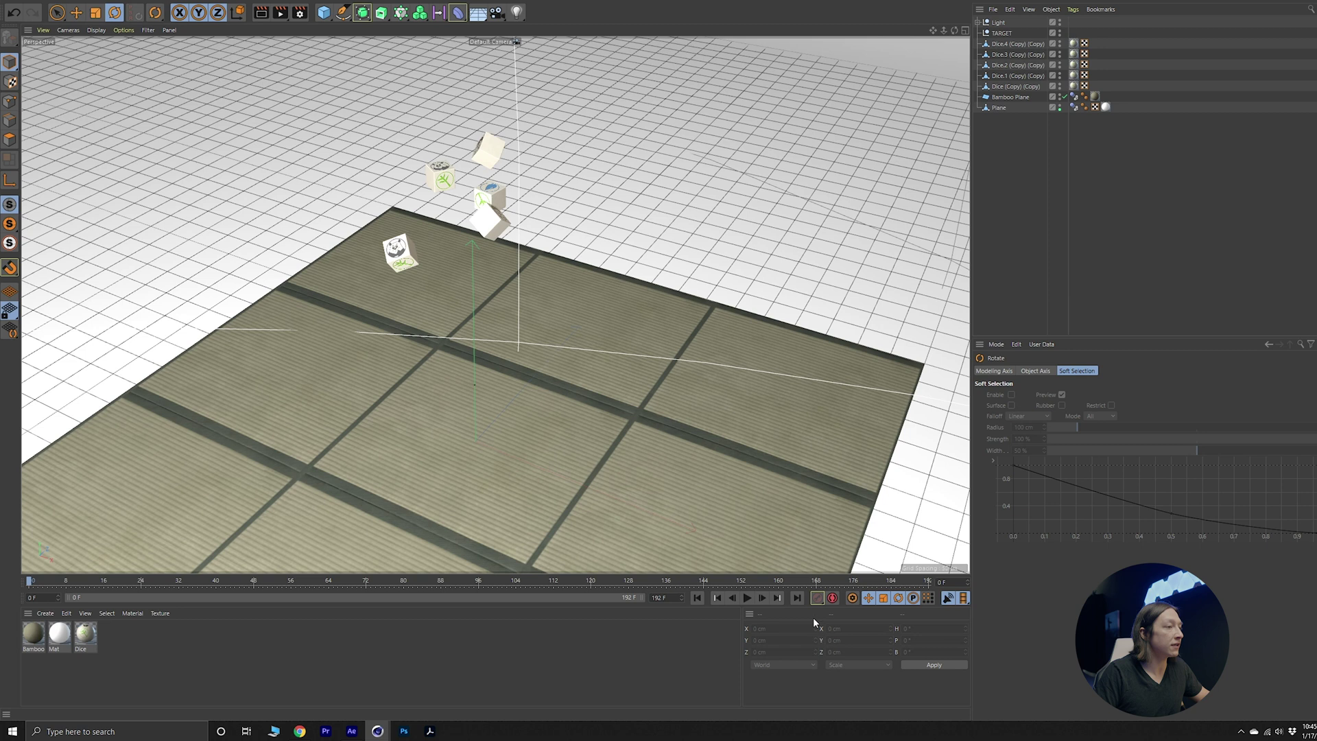
pyautogui.click(747, 598)
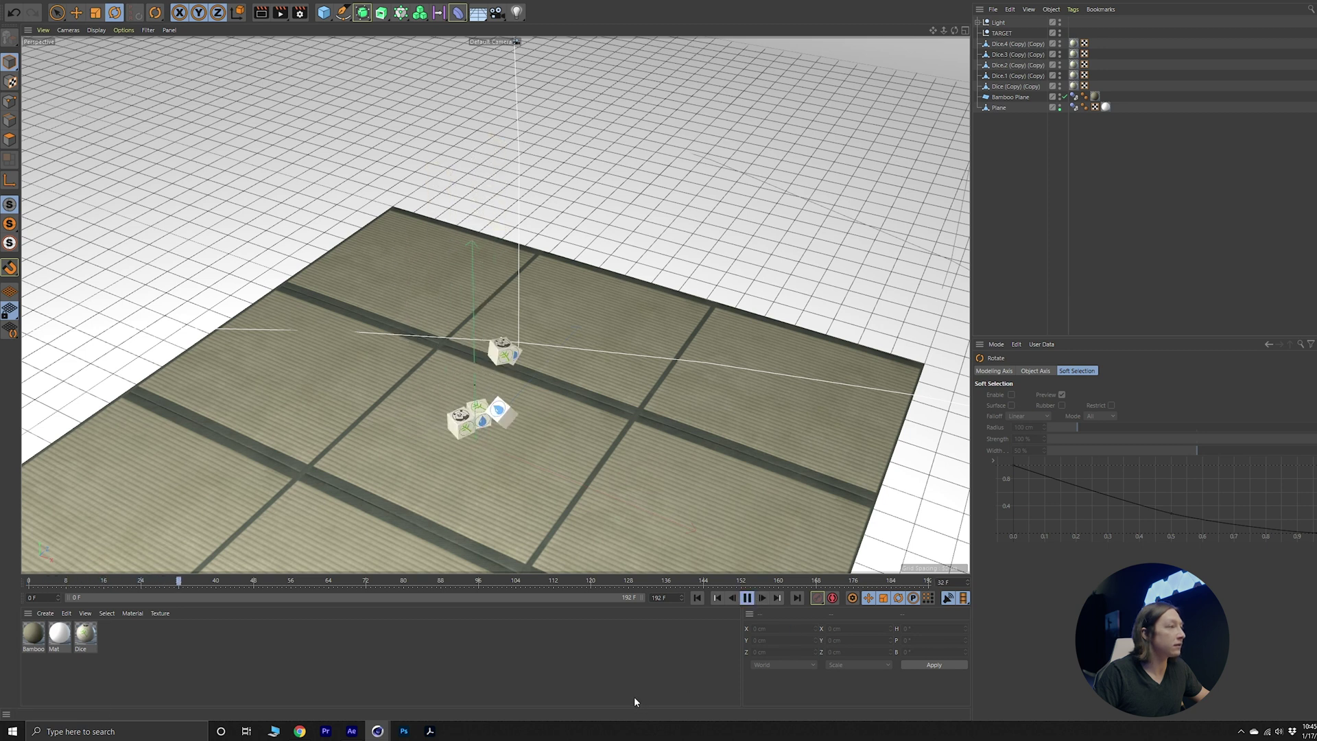
pyautogui.press('space')
pyautogui.press('r')
pyautogui.click(385, 582)
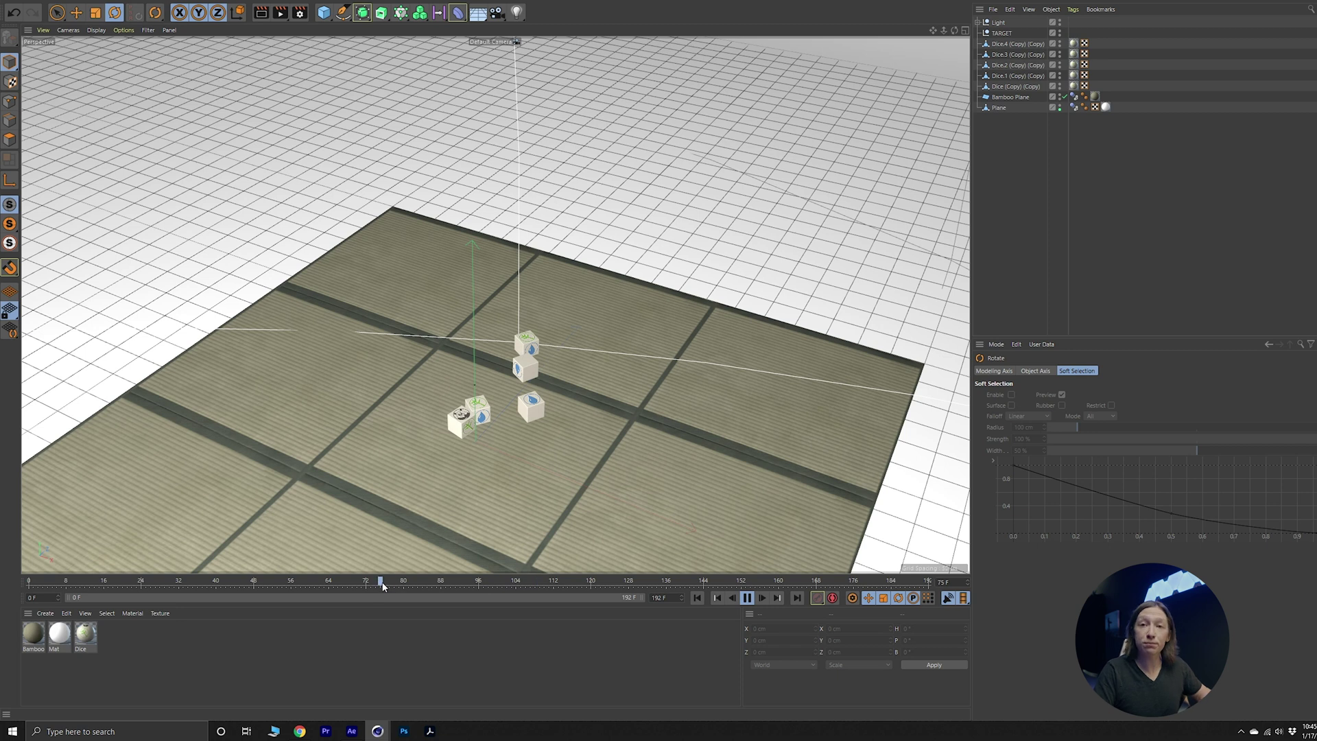
pyautogui.press('space')
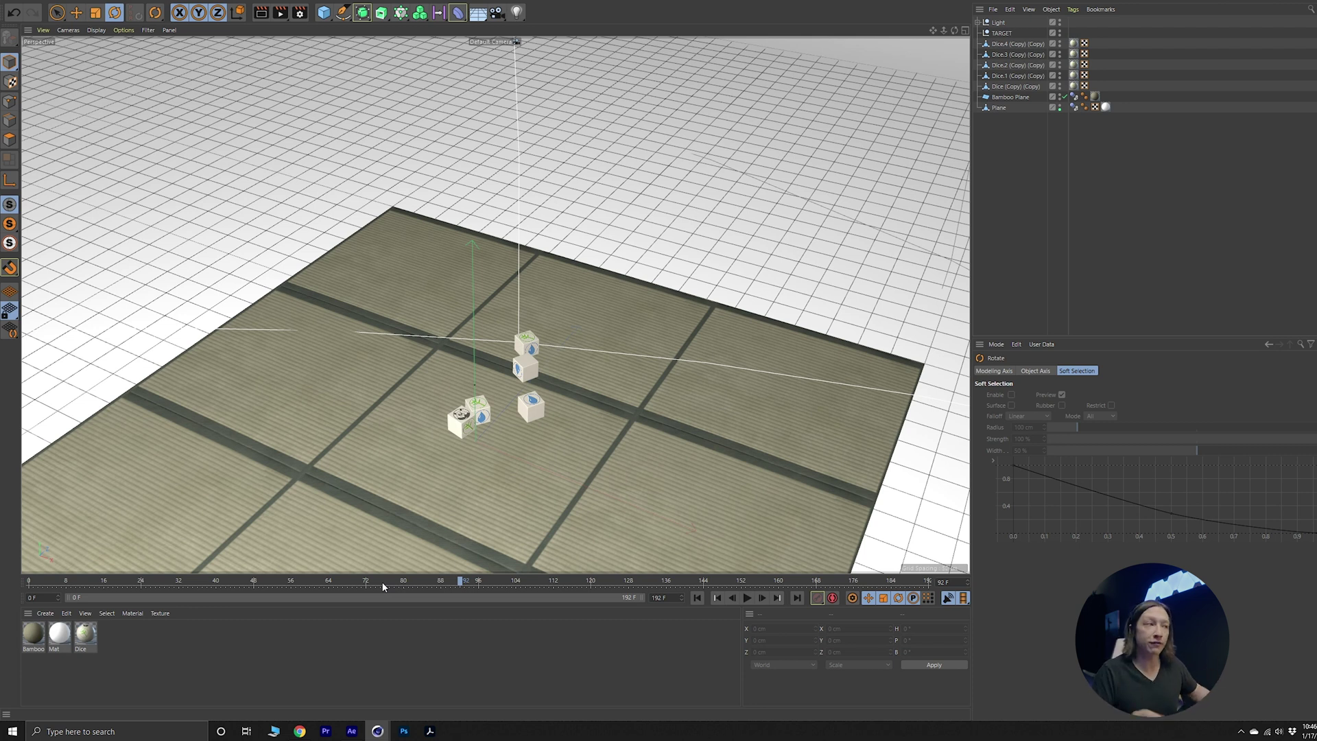
pyautogui.click(327, 584)
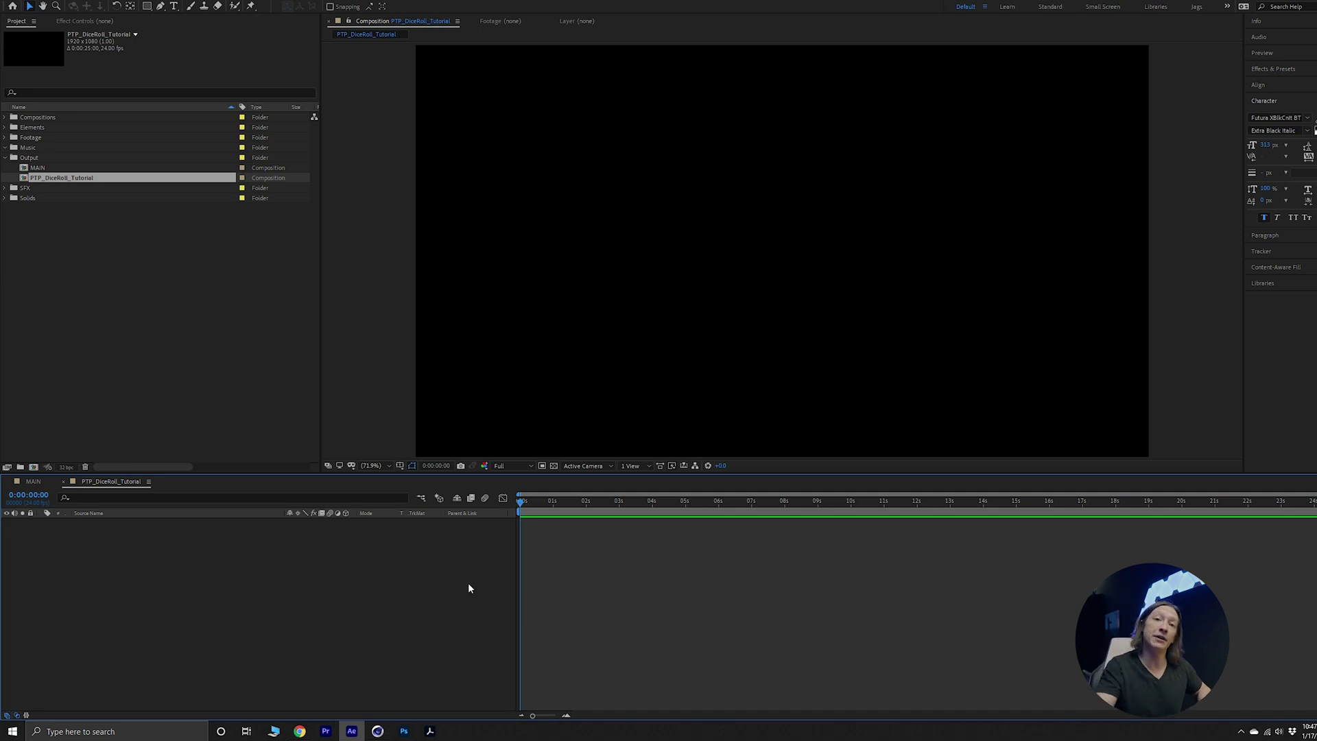
# - In After Effects, add a composition-sized black solid named Element to the PTP_DiceRoll_Tutorial composition
pyautogui.hotkey('ctrl', 'y')
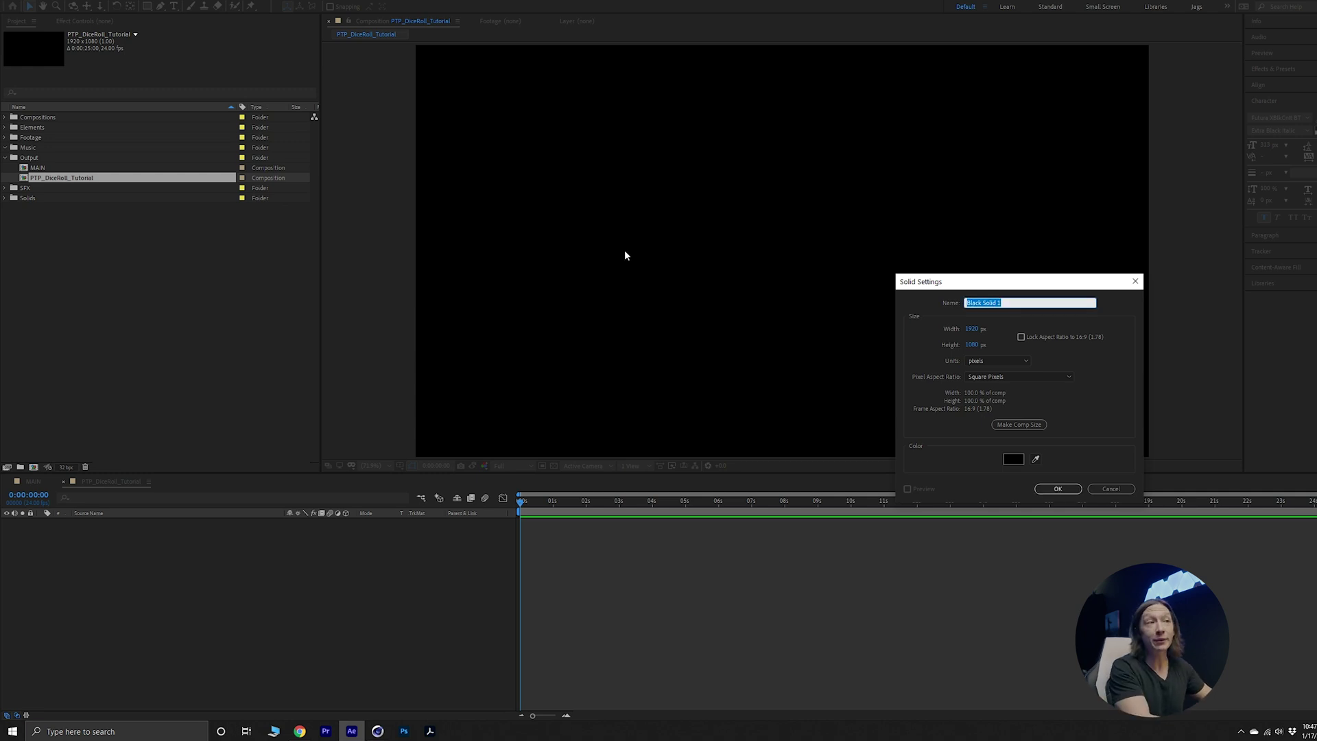
pyautogui.write('Element')
pyautogui.press('Return')
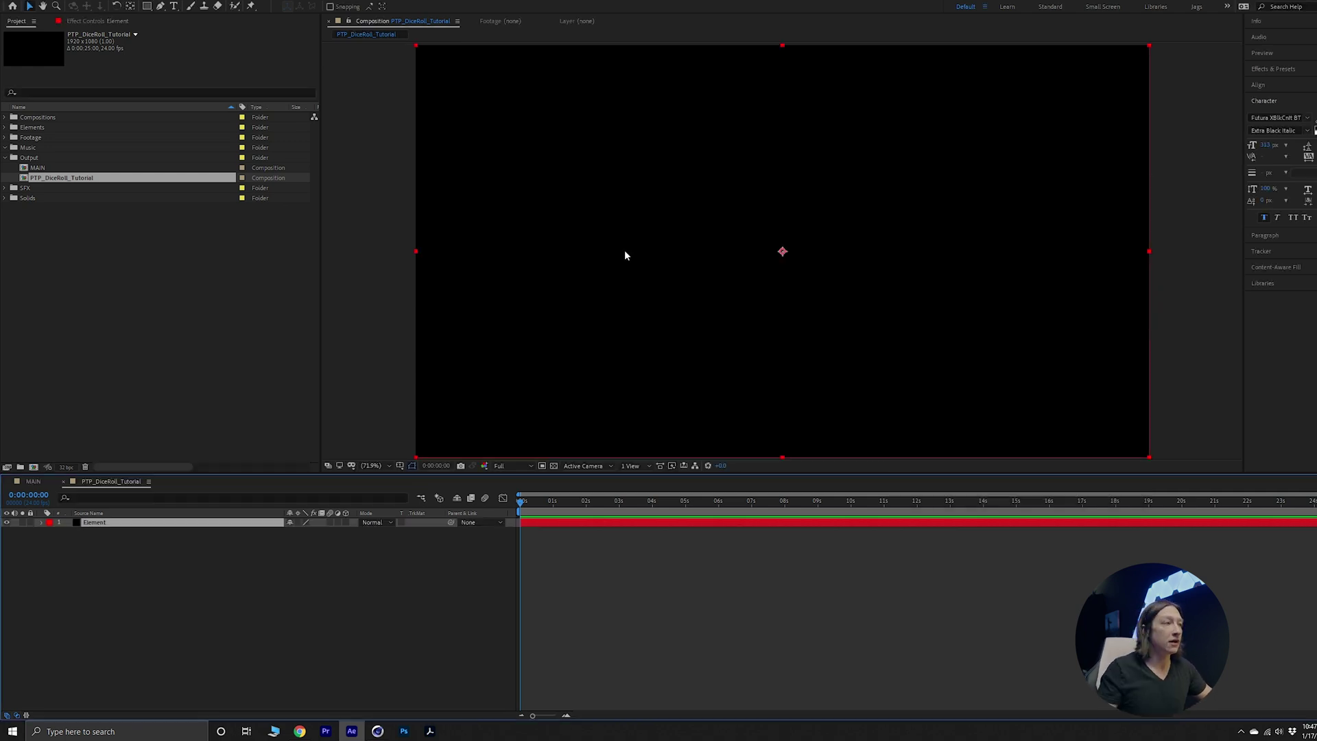
# - Apply the Video Copilot Element effect to the Element solid and open its Scene Setup
pyautogui.click(1273, 68)
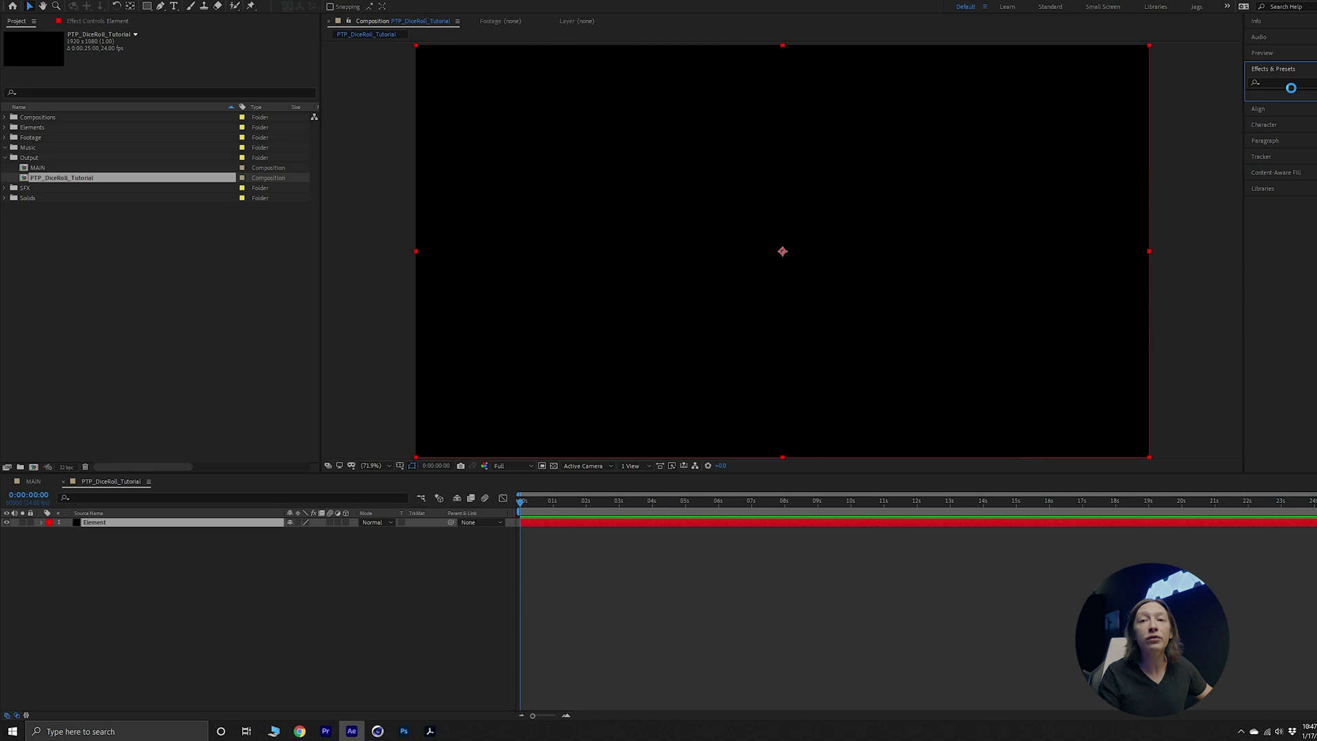
pyautogui.click(1284, 83)
pyautogui.write('eleme')
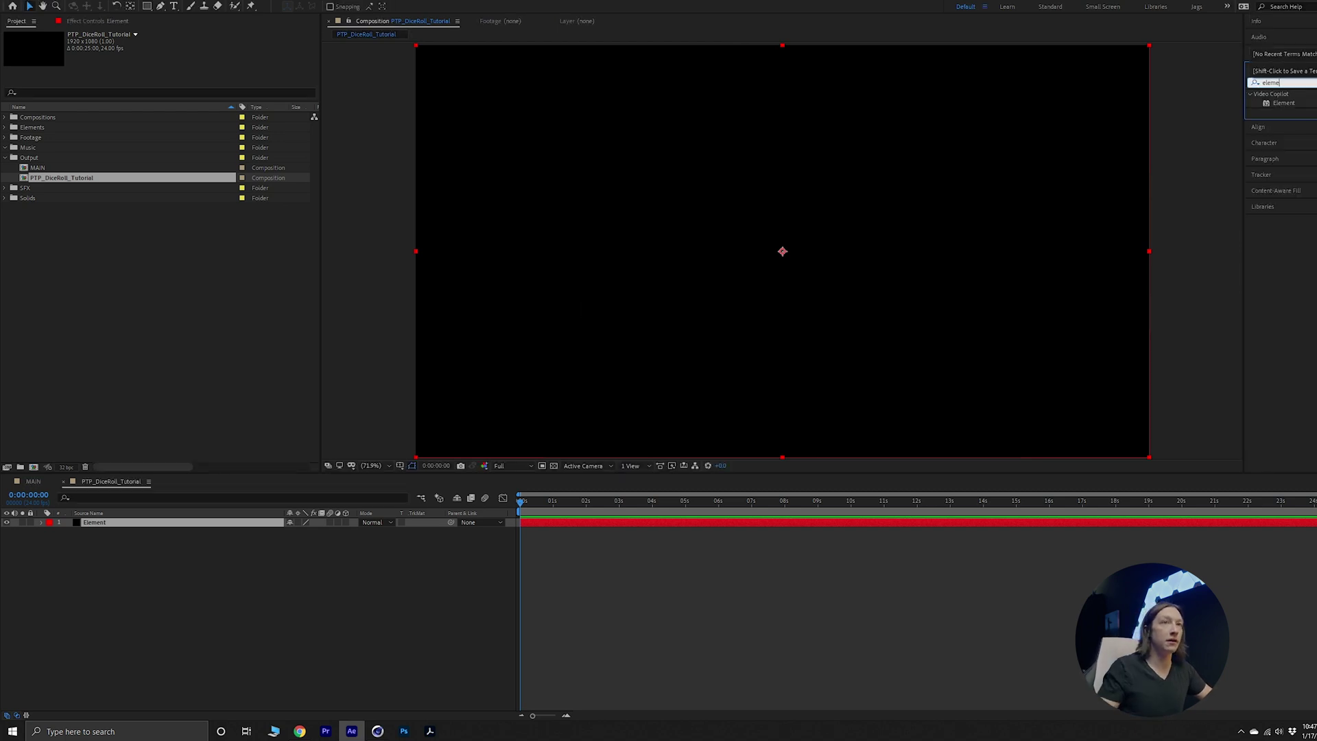
pyautogui.moveTo(1283, 103); pyautogui.dragTo(160, 520)
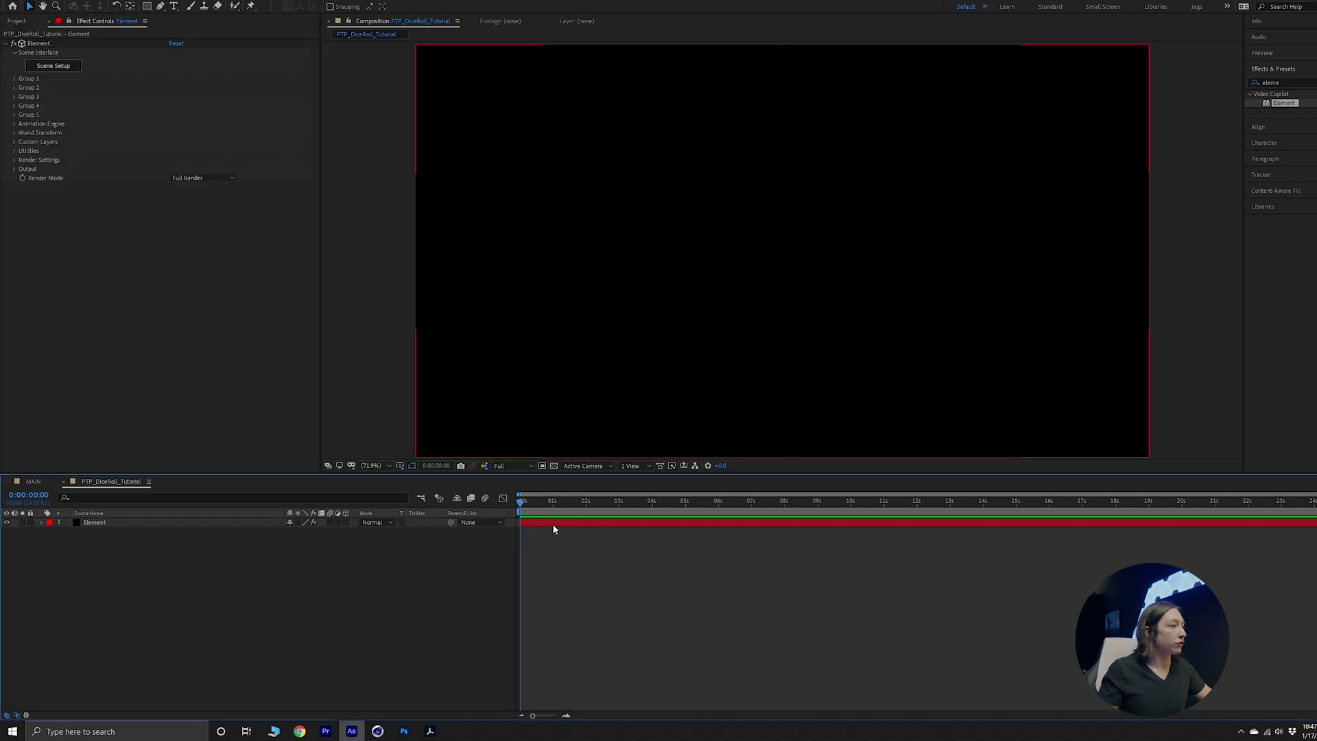
pyautogui.click(576, 525)
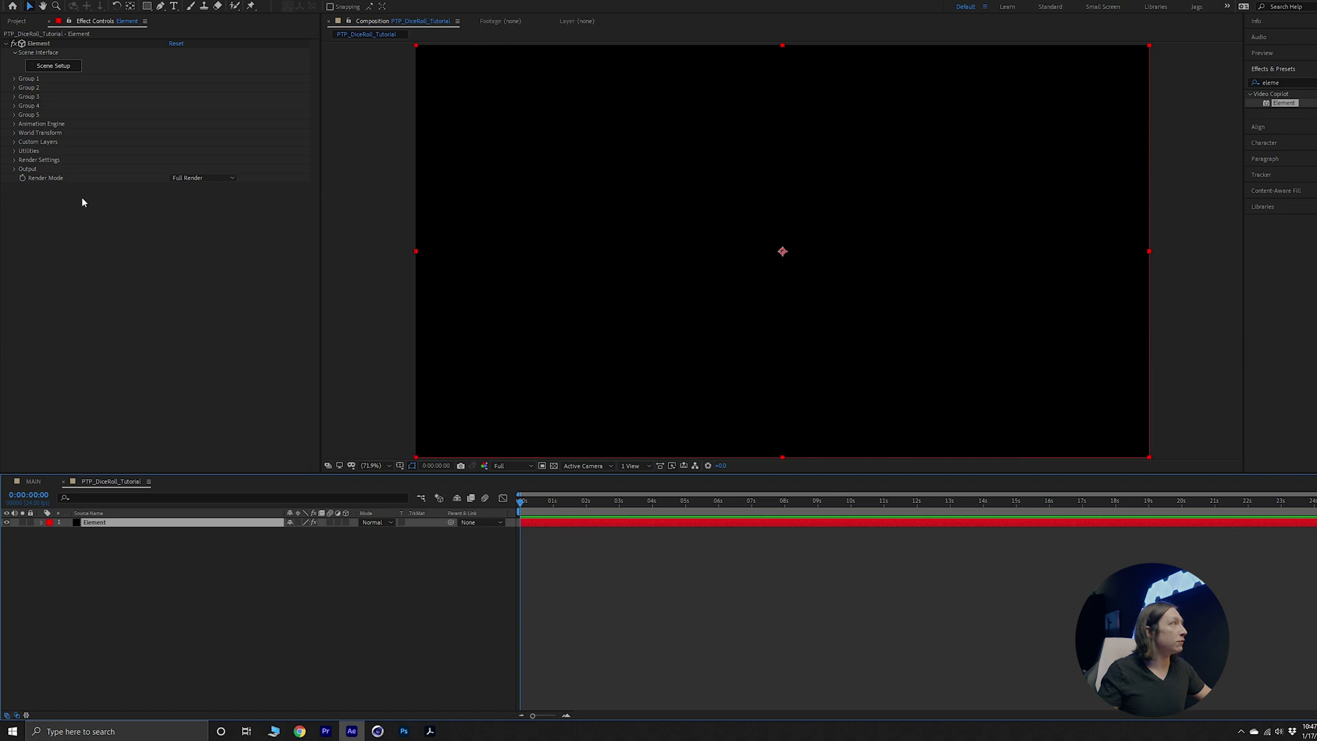
pyautogui.click(54, 71)
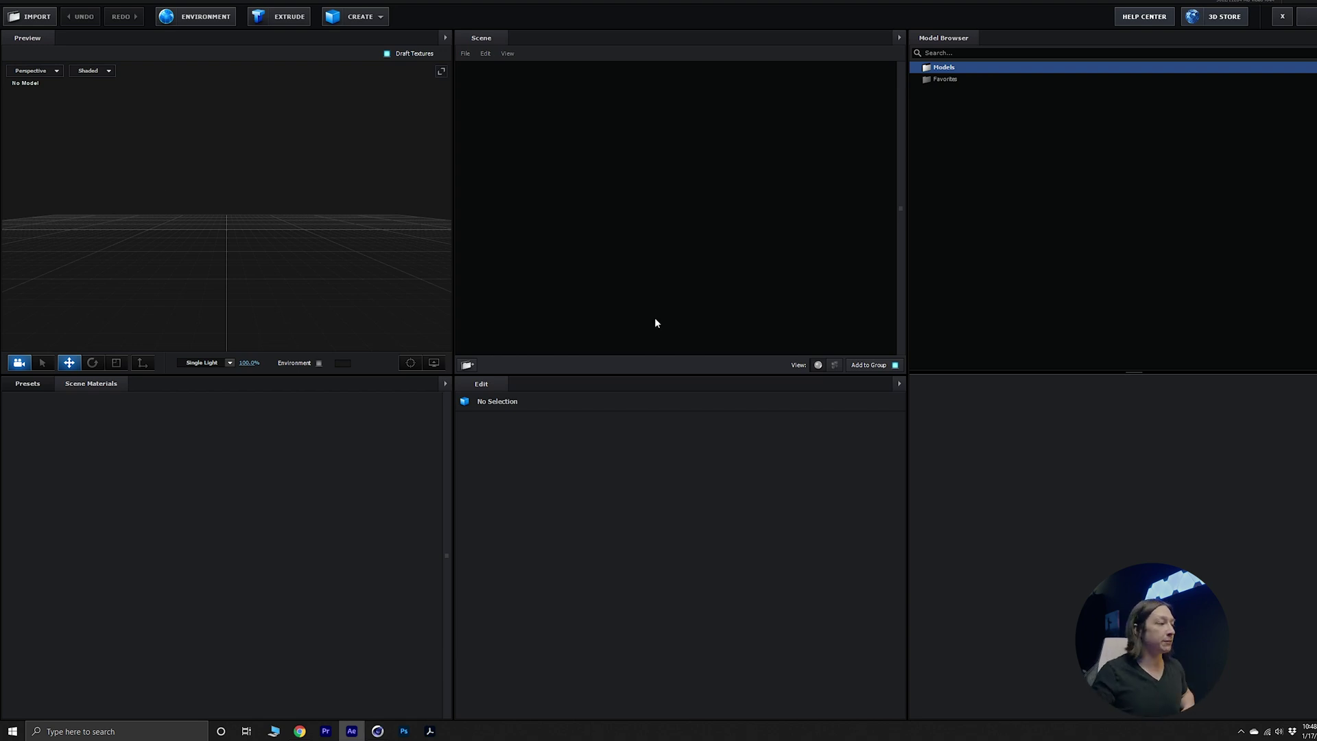
# - Switch to Cinema 4D and review the Cineware polygon, animation and material cache options of the project
pyautogui.moveTo(378, 731)
pyautogui.click(352, 703)
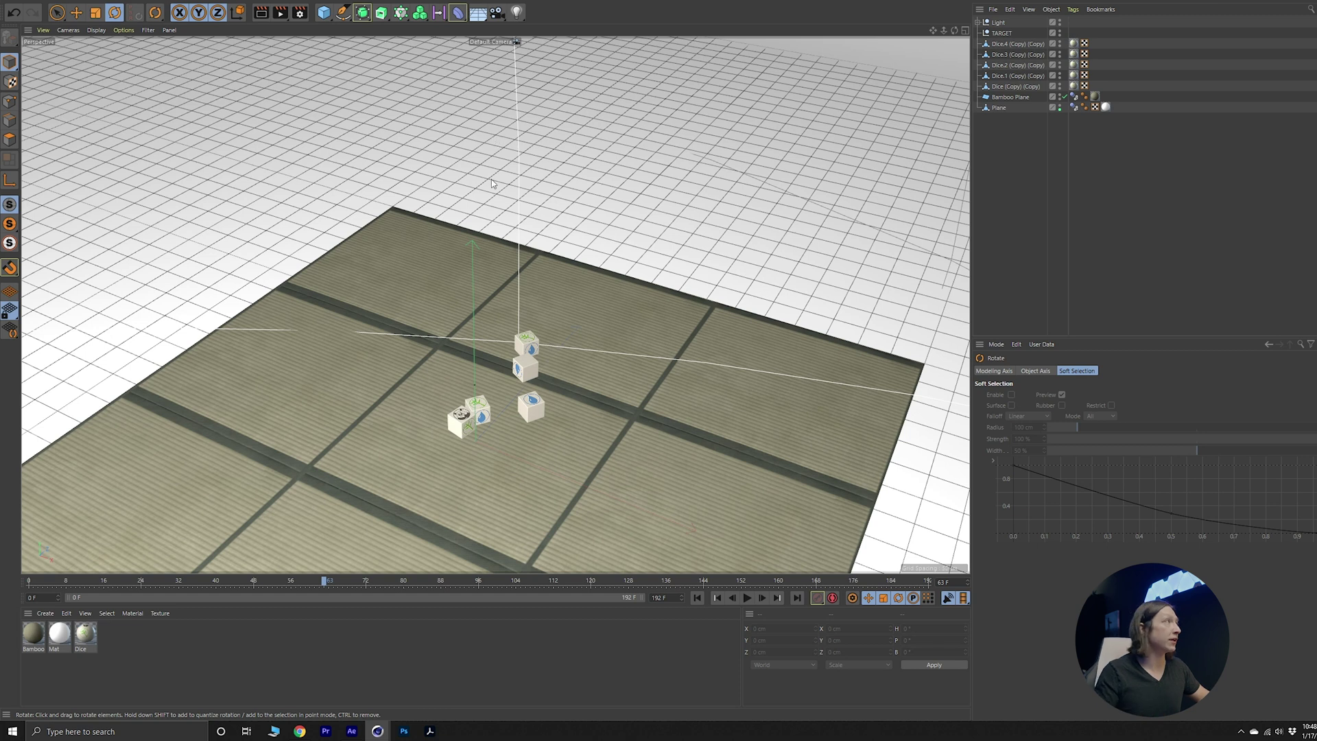
pyautogui.hotkey('ctrl', 'd')
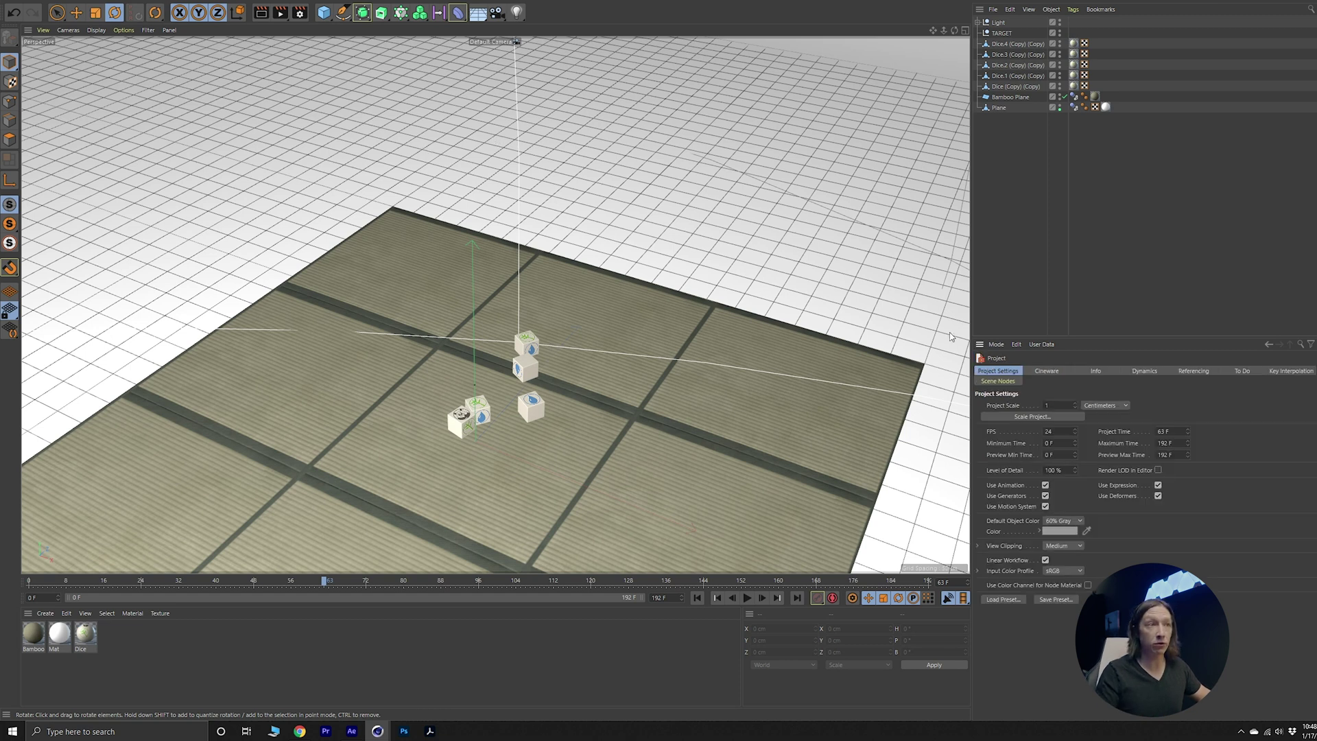
pyautogui.click(1046, 373)
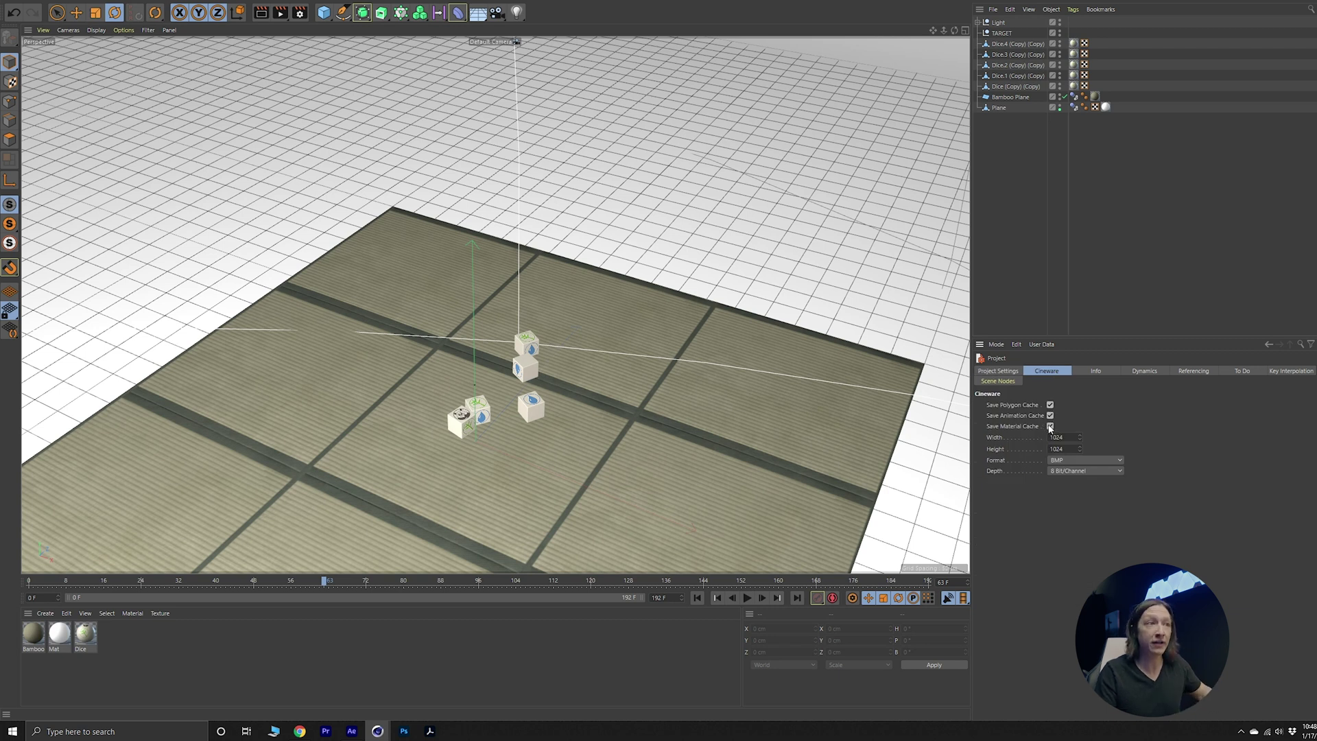
# - Check the frame rate in the project settings and the render output settings, and save the project
pyautogui.click(1009, 372)
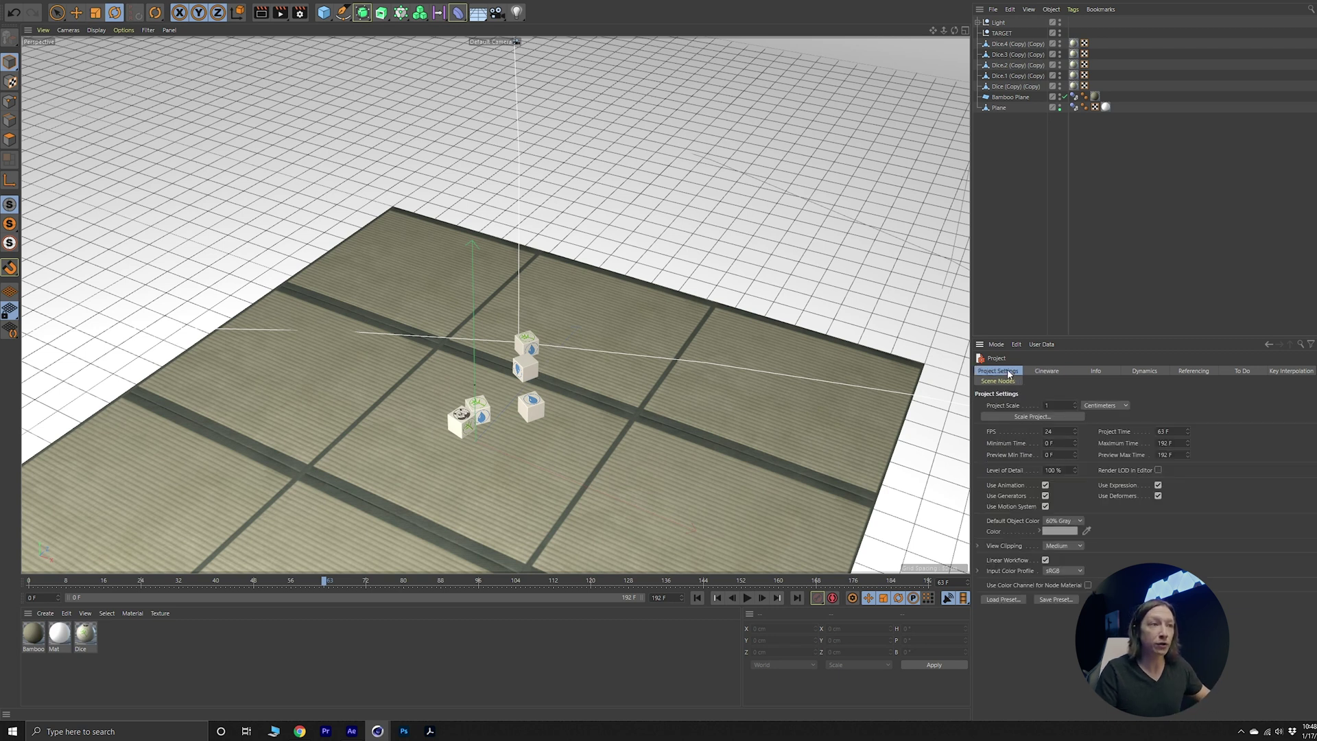
pyautogui.doubleClick(1062, 435)
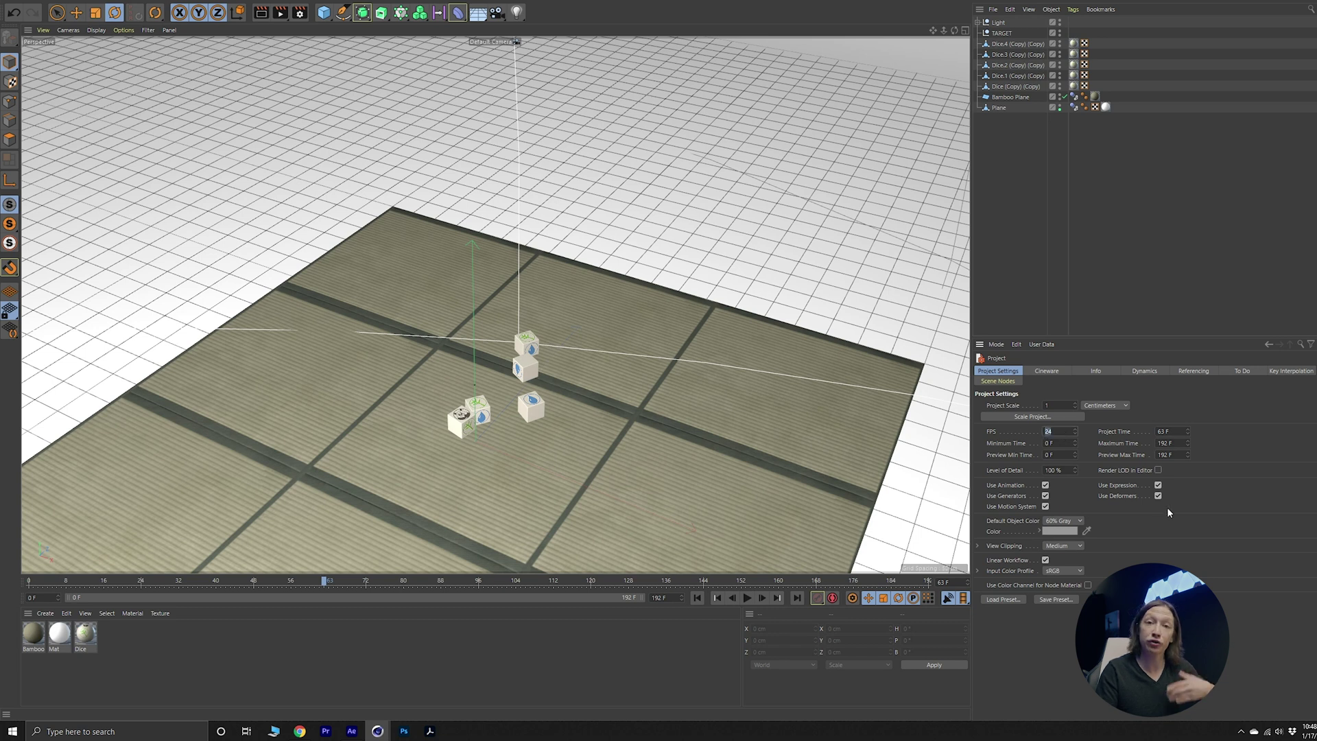
pyautogui.click(299, 12)
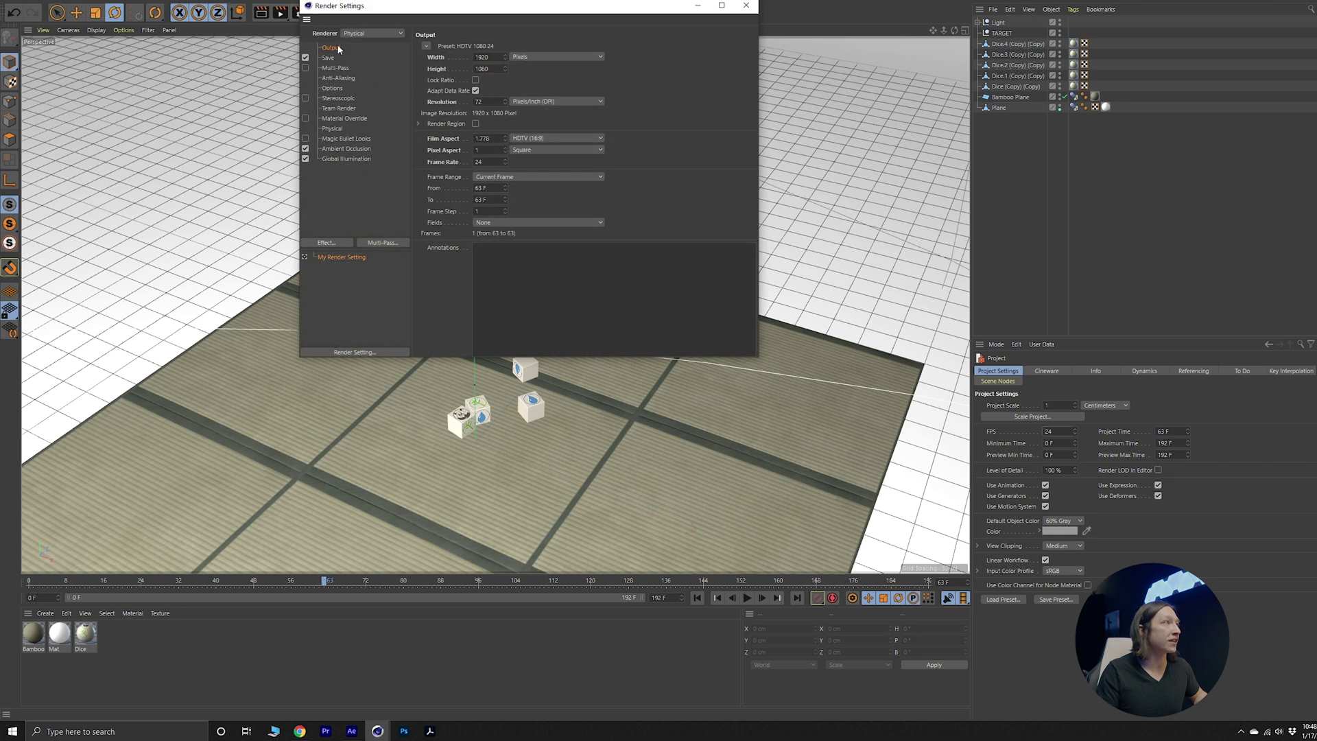
pyautogui.doubleClick(493, 163)
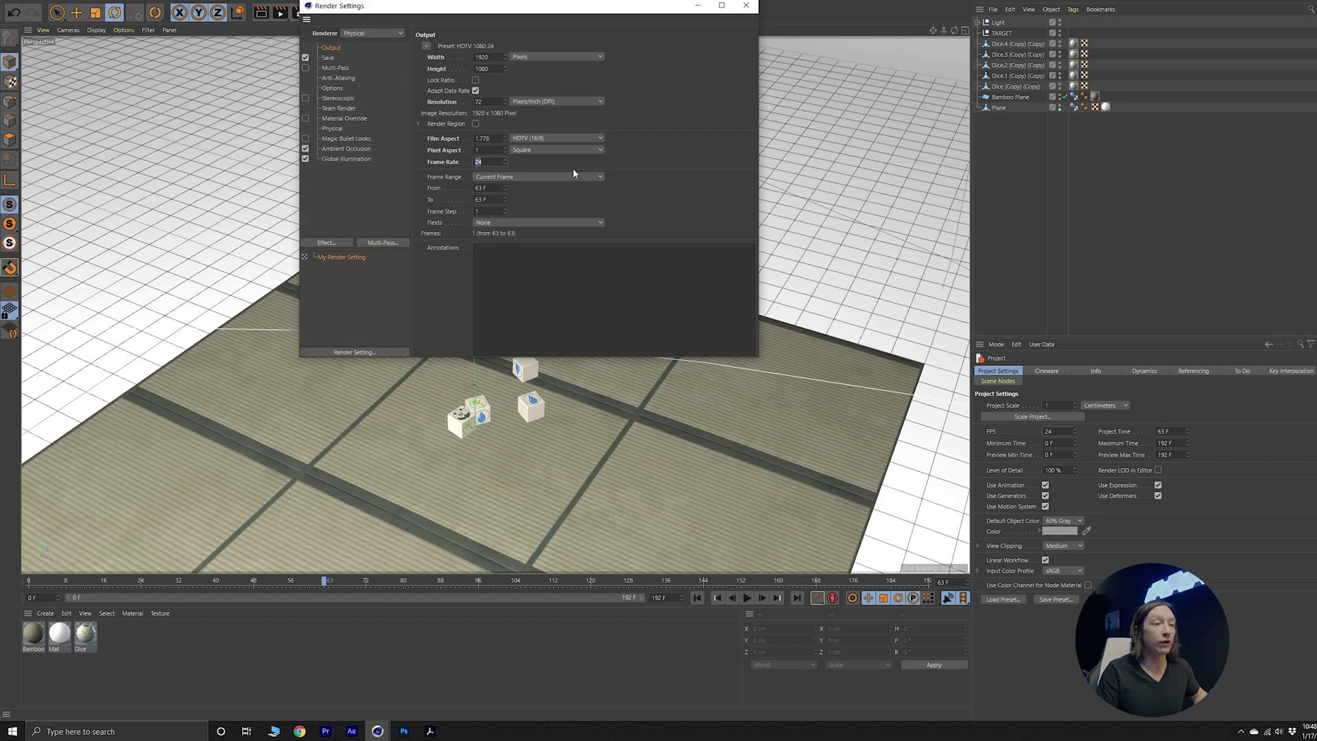
pyautogui.click(746, 5)
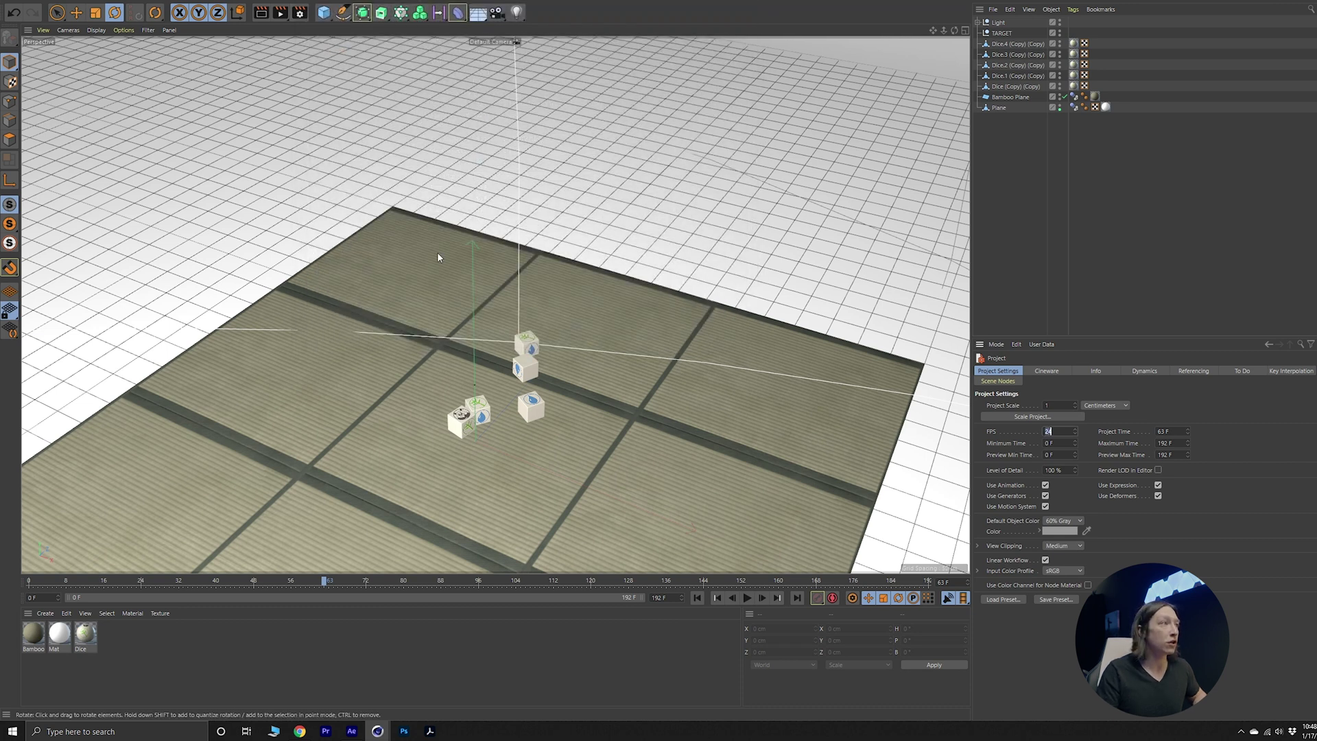
pyautogui.hotkey('ctrl', 's')
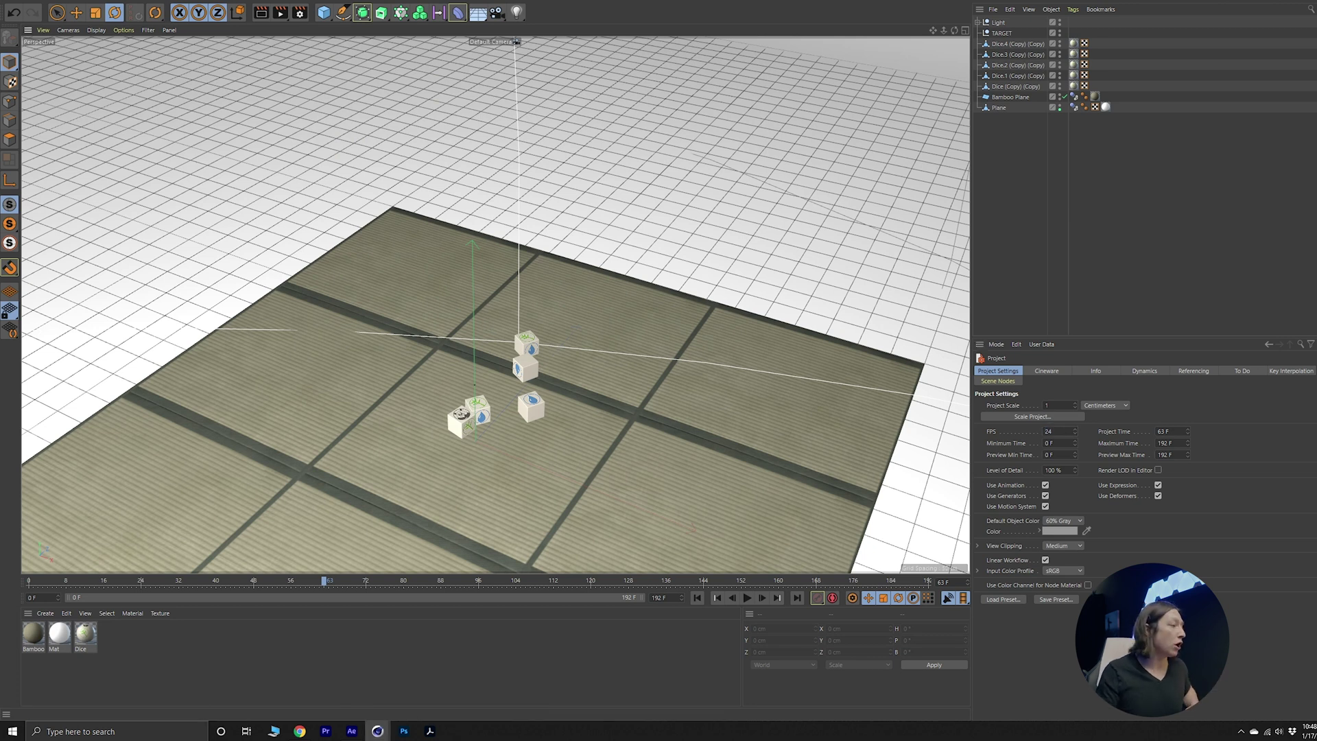
# - Switch to After Effects and import PassThePanda_Scene_TUTORIAL_2.c4d into the Element scene with From Model alignment and animation loaded, accepting the scene setup
pyautogui.click(352, 730)
pyautogui.click(26, 15)
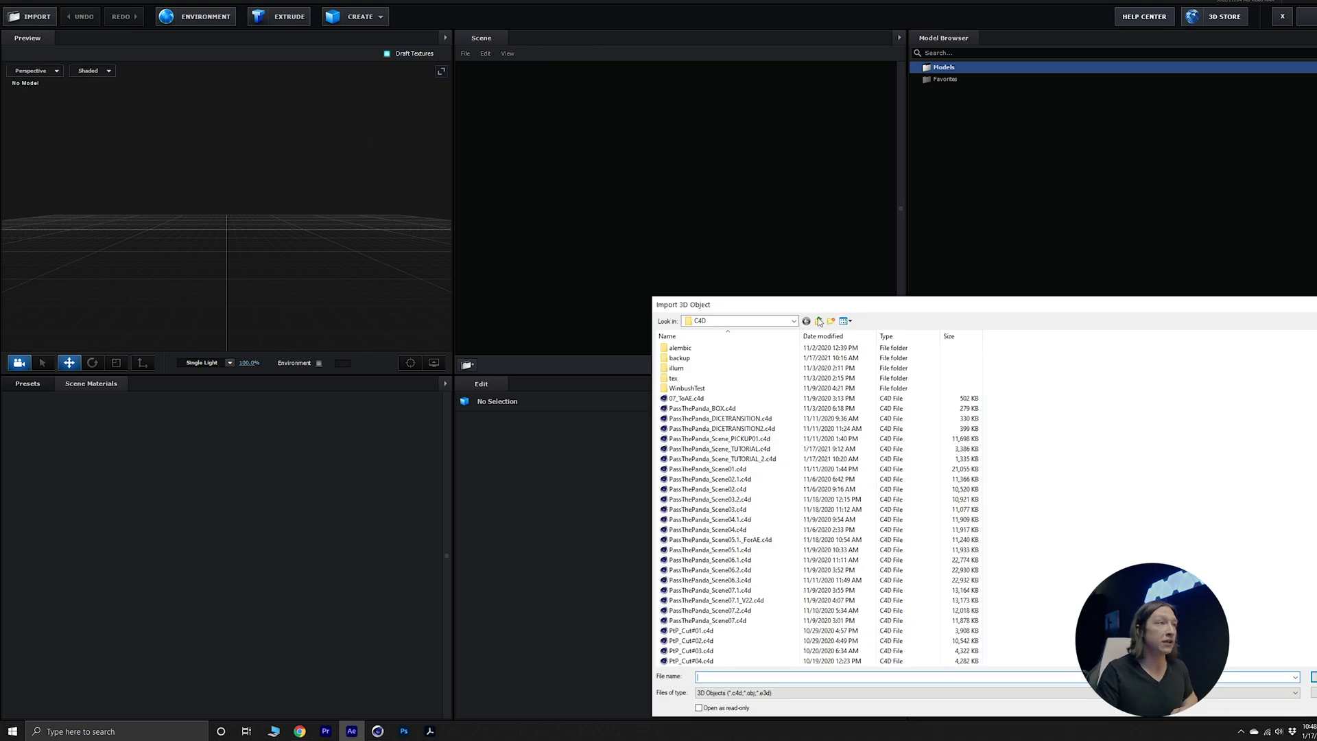
pyautogui.moveTo(814, 306); pyautogui.dragTo(606, 201)
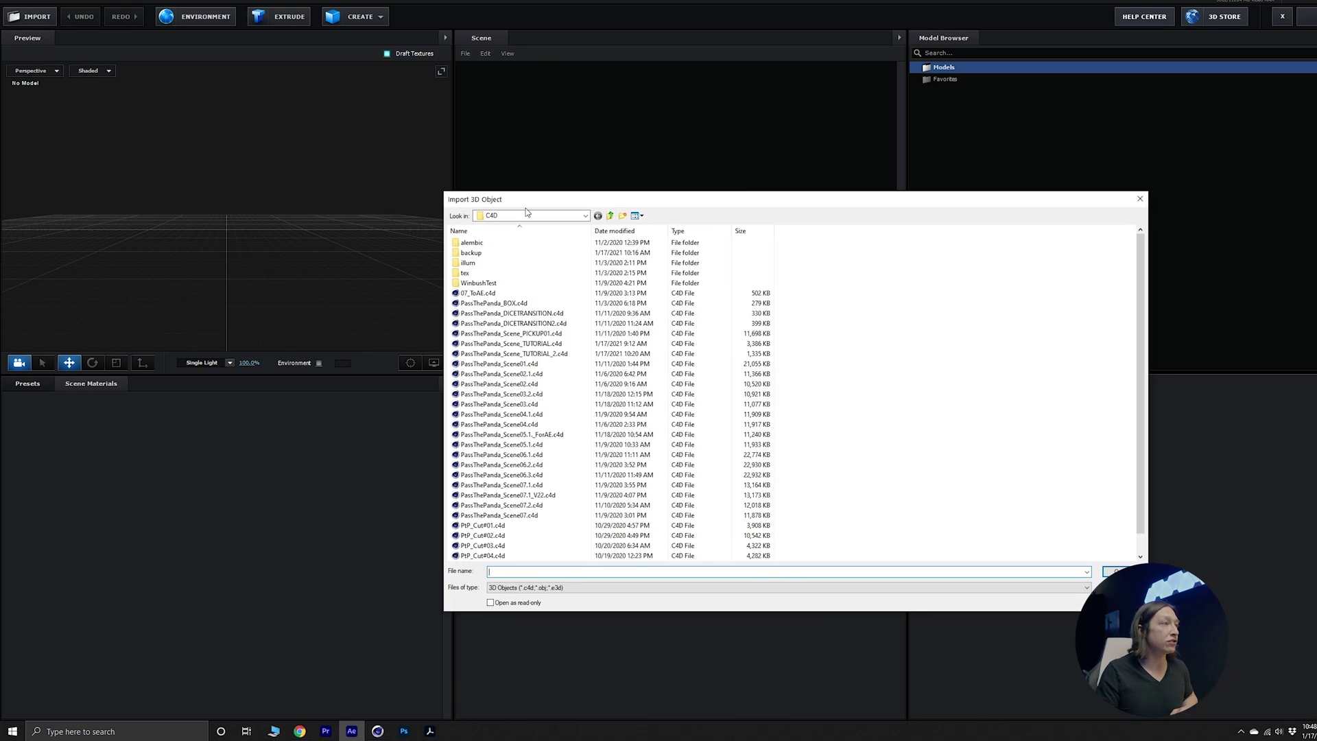
pyautogui.click(548, 355)
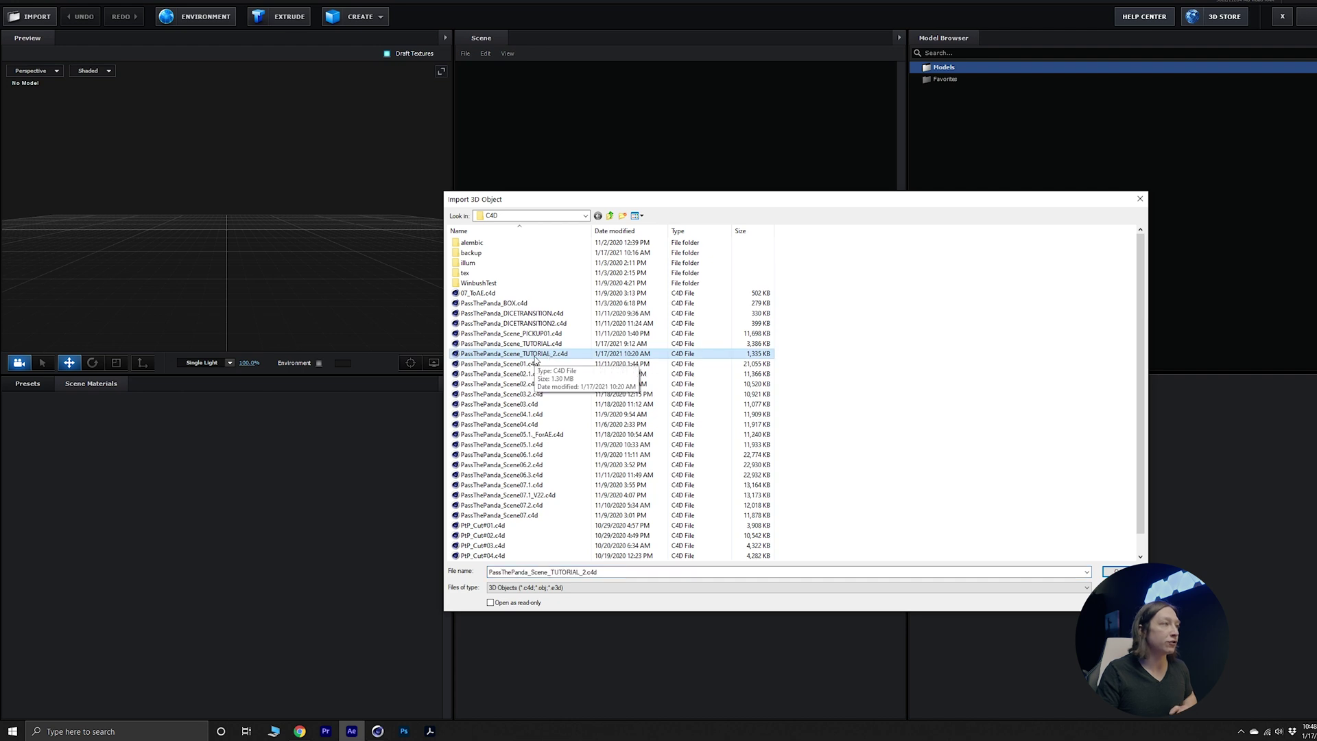
pyautogui.doubleClick(549, 354)
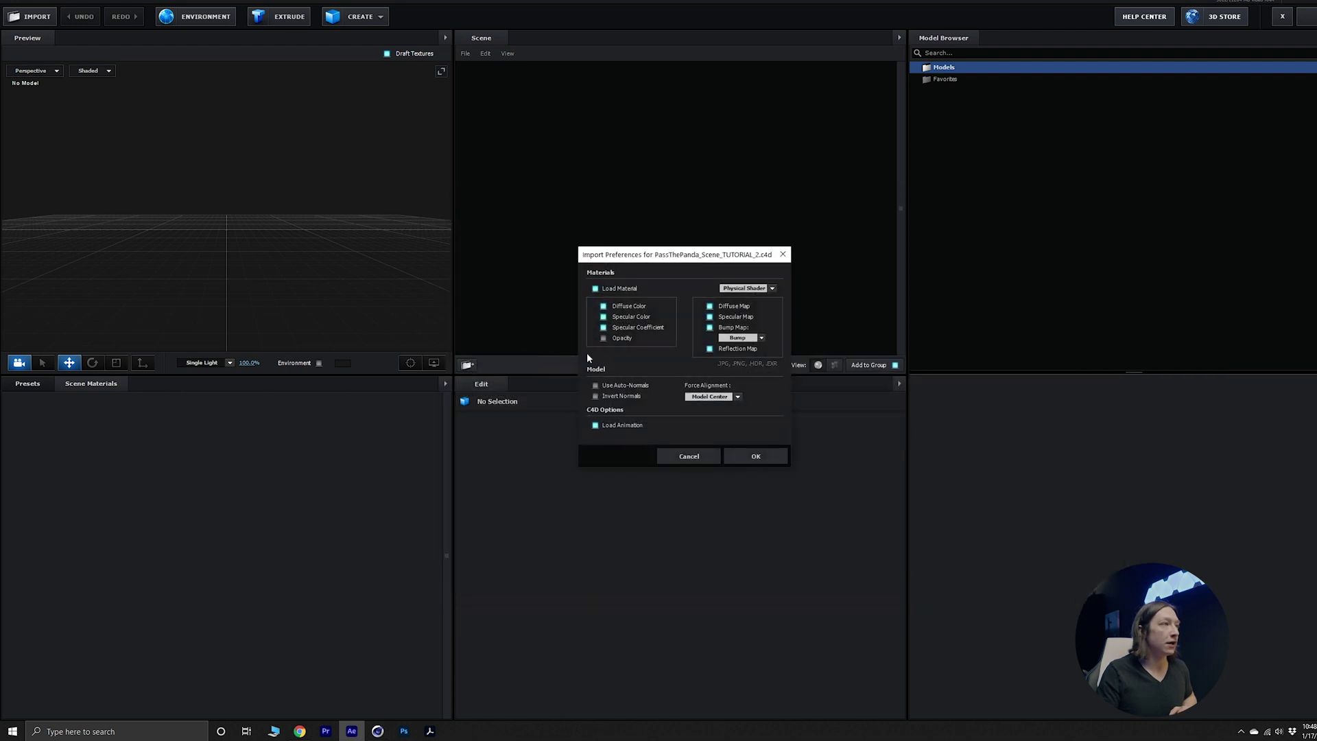
pyautogui.click(720, 397)
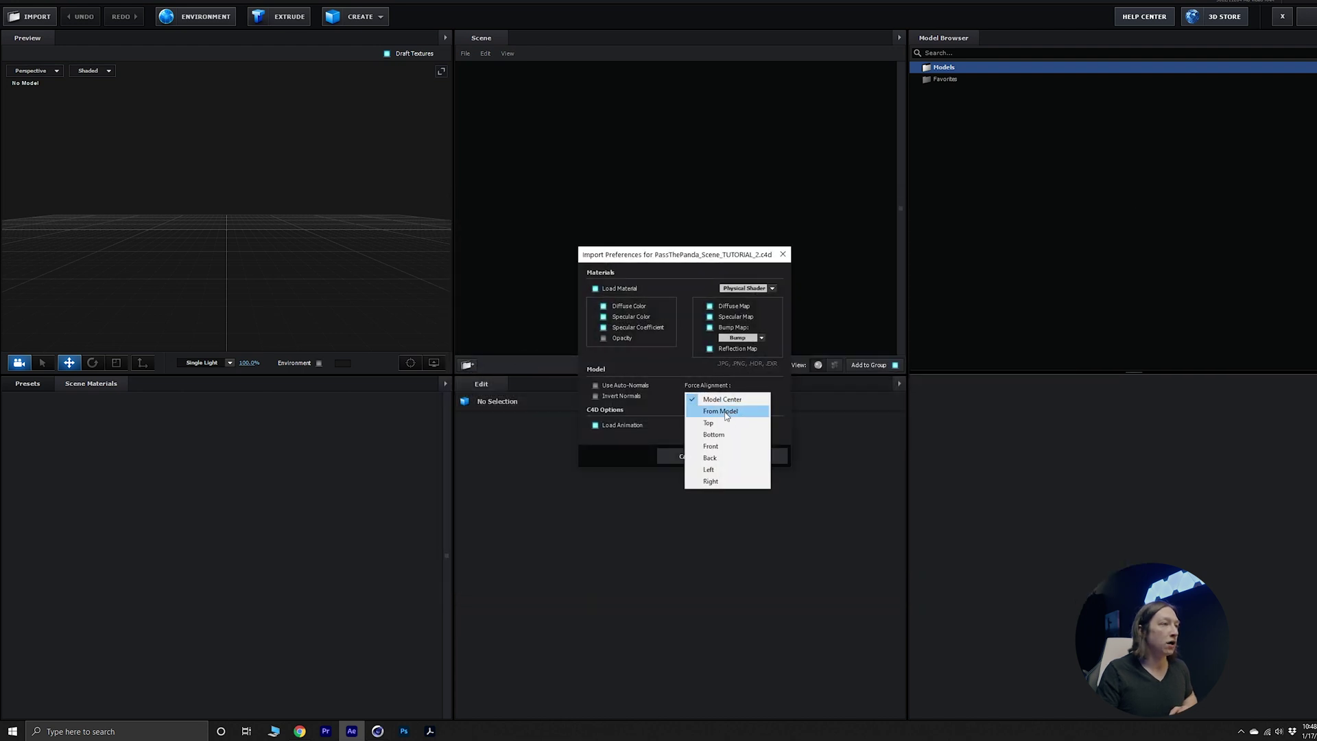
pyautogui.click(726, 411)
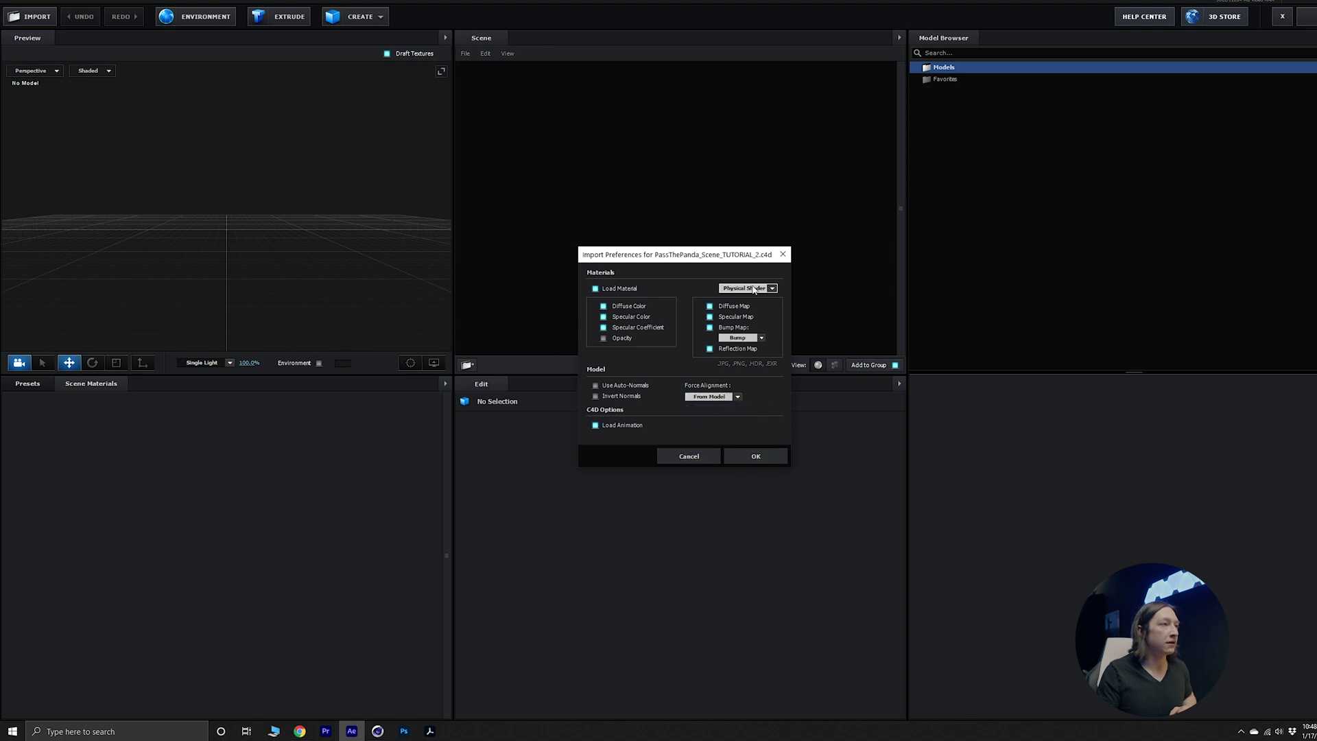
pyautogui.click(753, 455)
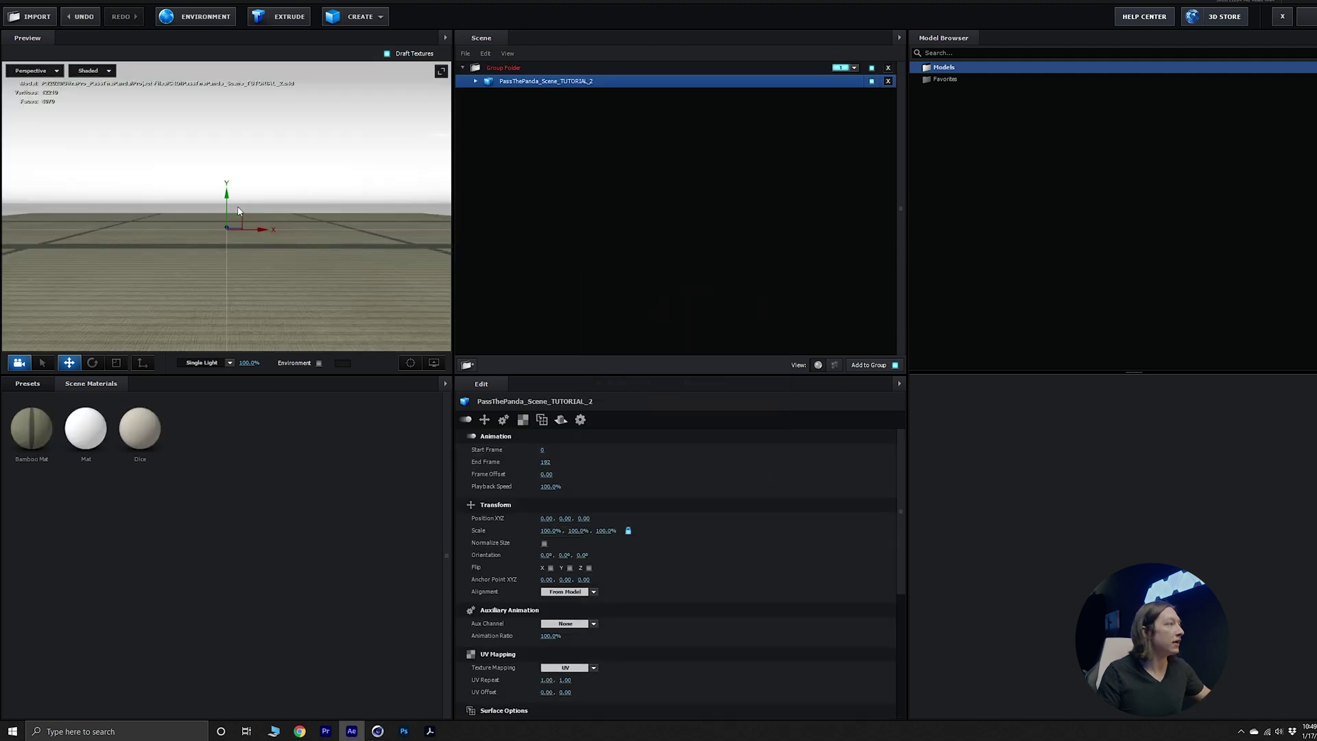
pyautogui.scroll(4, 253, 211)
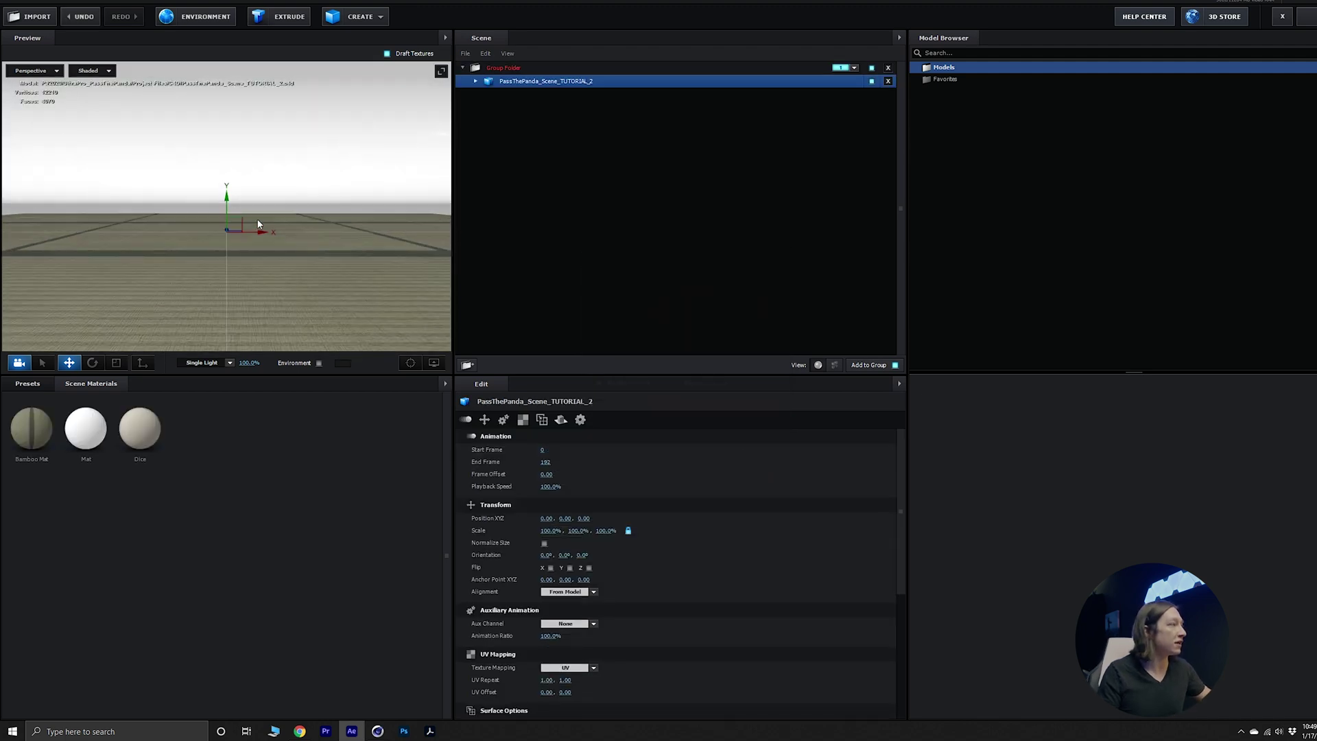
pyautogui.click(1306, 17)
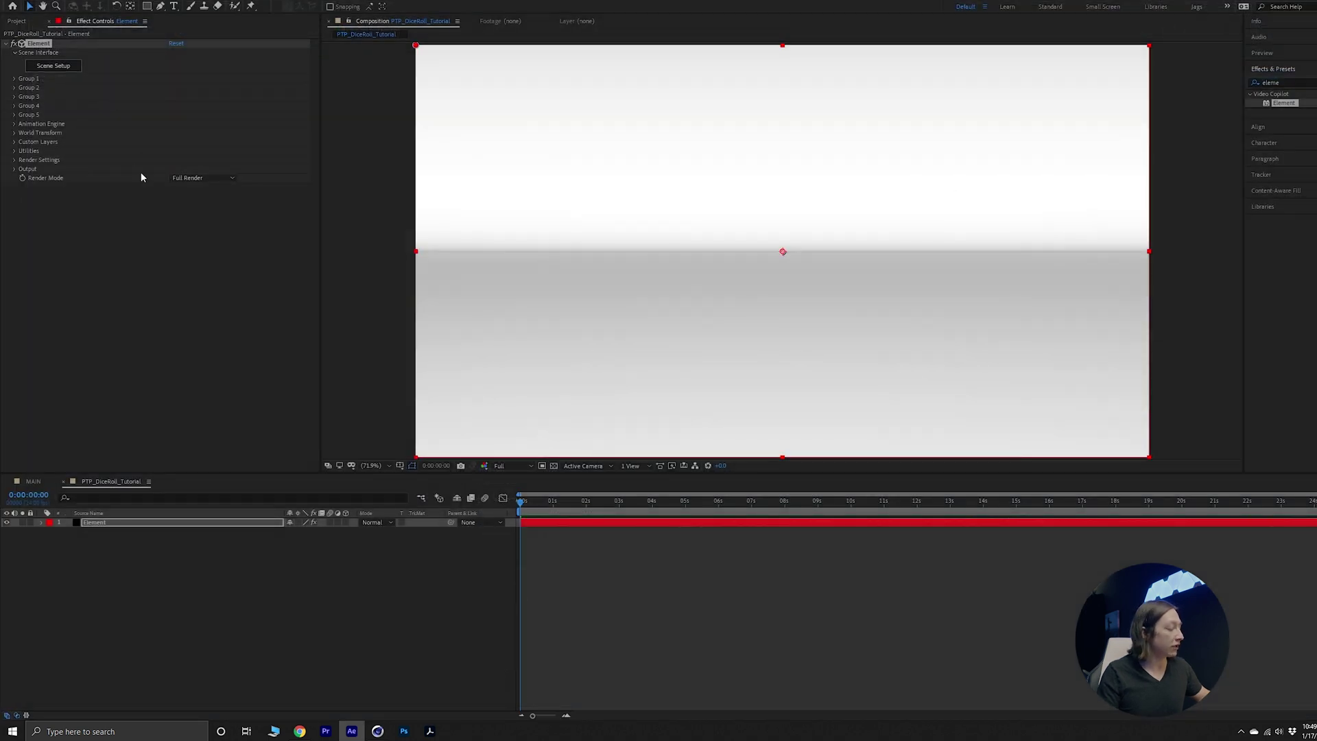
# - Add a two-node camera with a 100 mm focal length and orbit it to look down on the whole bamboo mat
pyautogui.hotkey('ctrl', 'alt', 'shift', 'c')
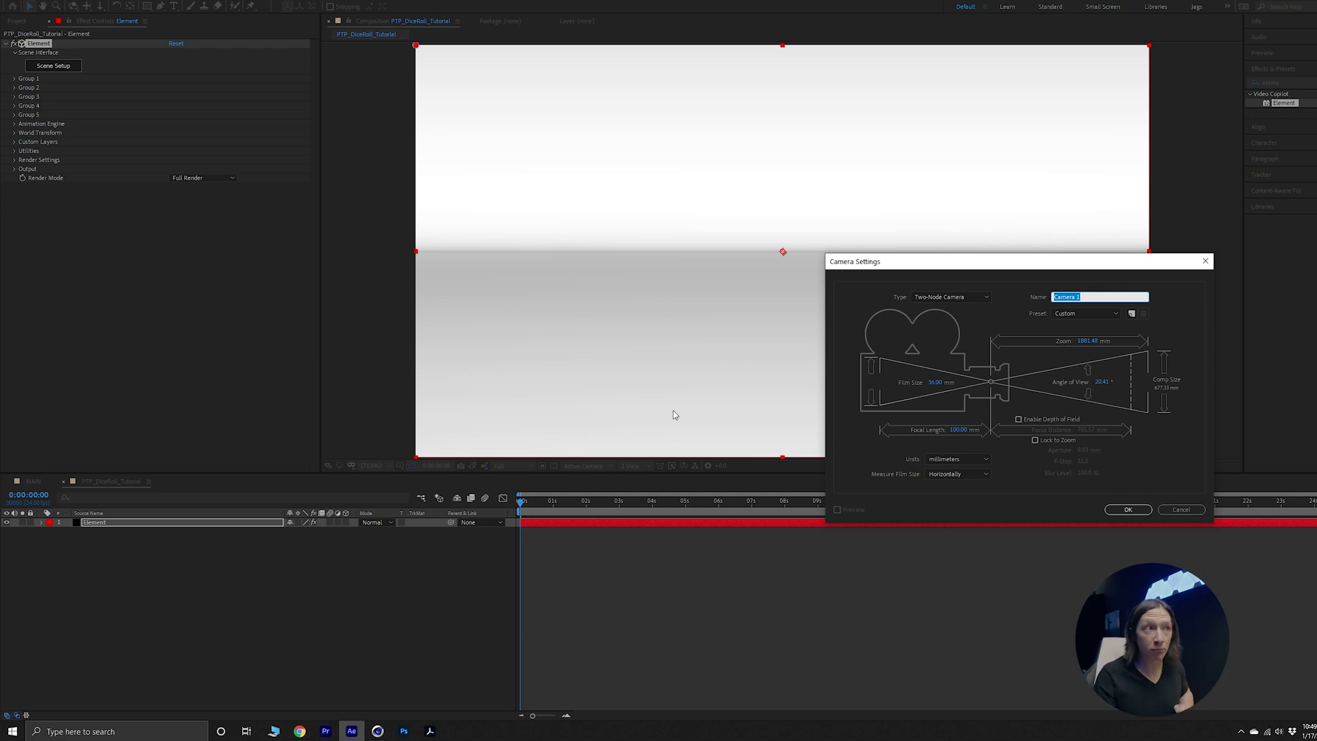
pyautogui.click(1128, 509)
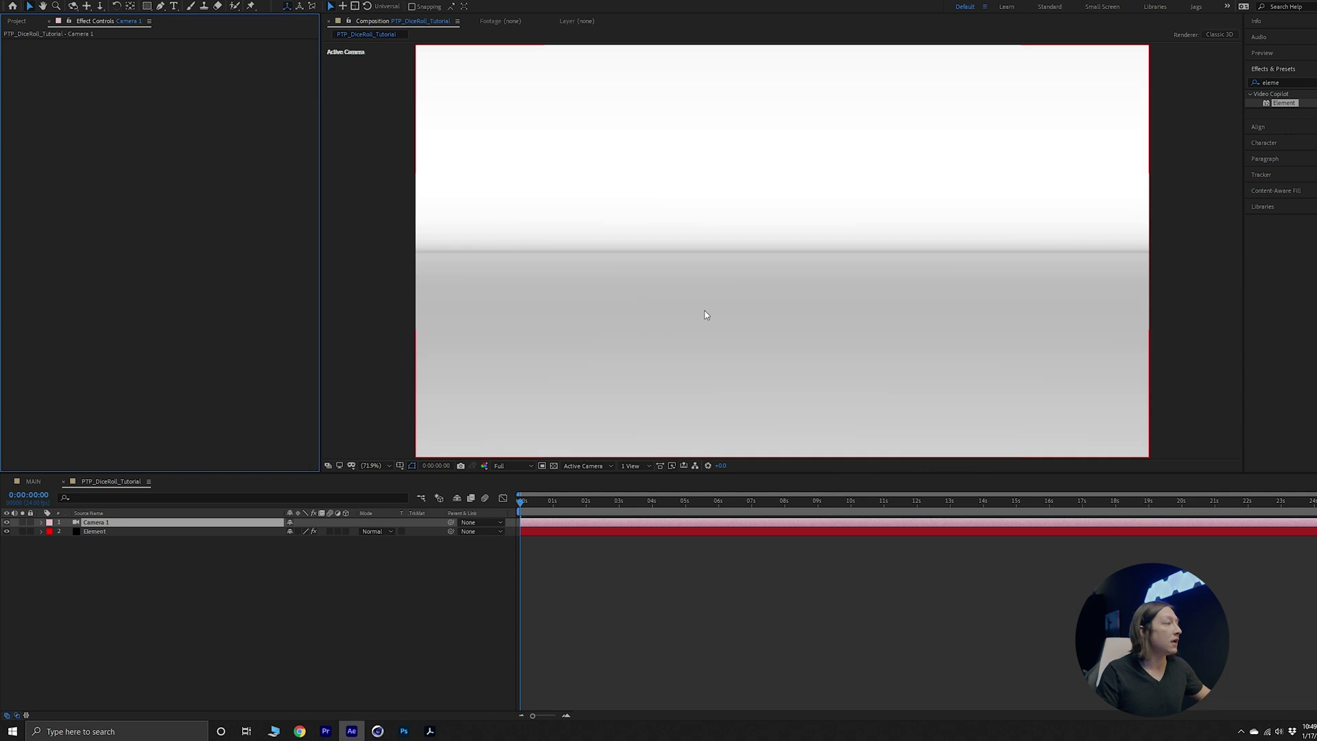
pyautogui.moveTo(855, 229); pyautogui.dragTo(654, 482)
pyautogui.press('c')
pyautogui.press('c')
pyautogui.moveTo(653, 481); pyautogui.dragTo(668, 536, button='right')
# - Play the dice roll from the start of the composition to check the imported animation
pyautogui.click(496, 501)
pyautogui.press('space')
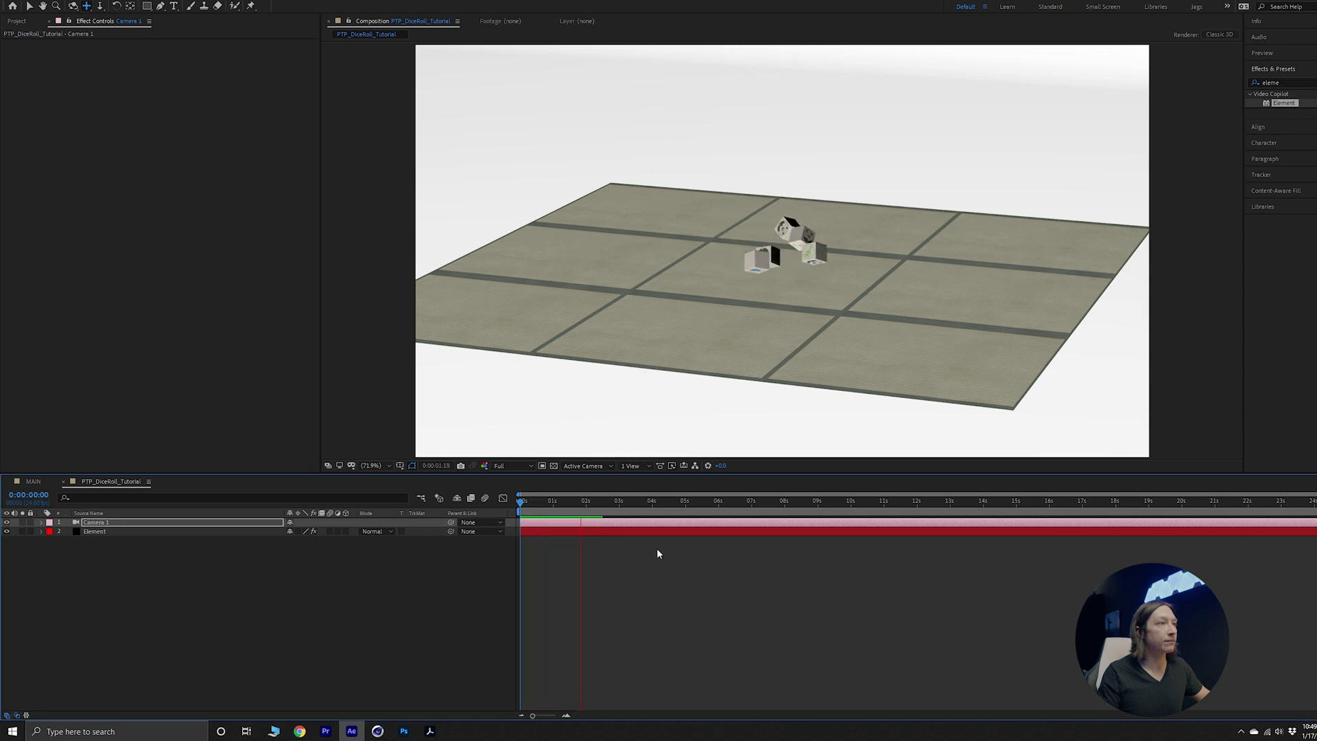
pyautogui.press('space')
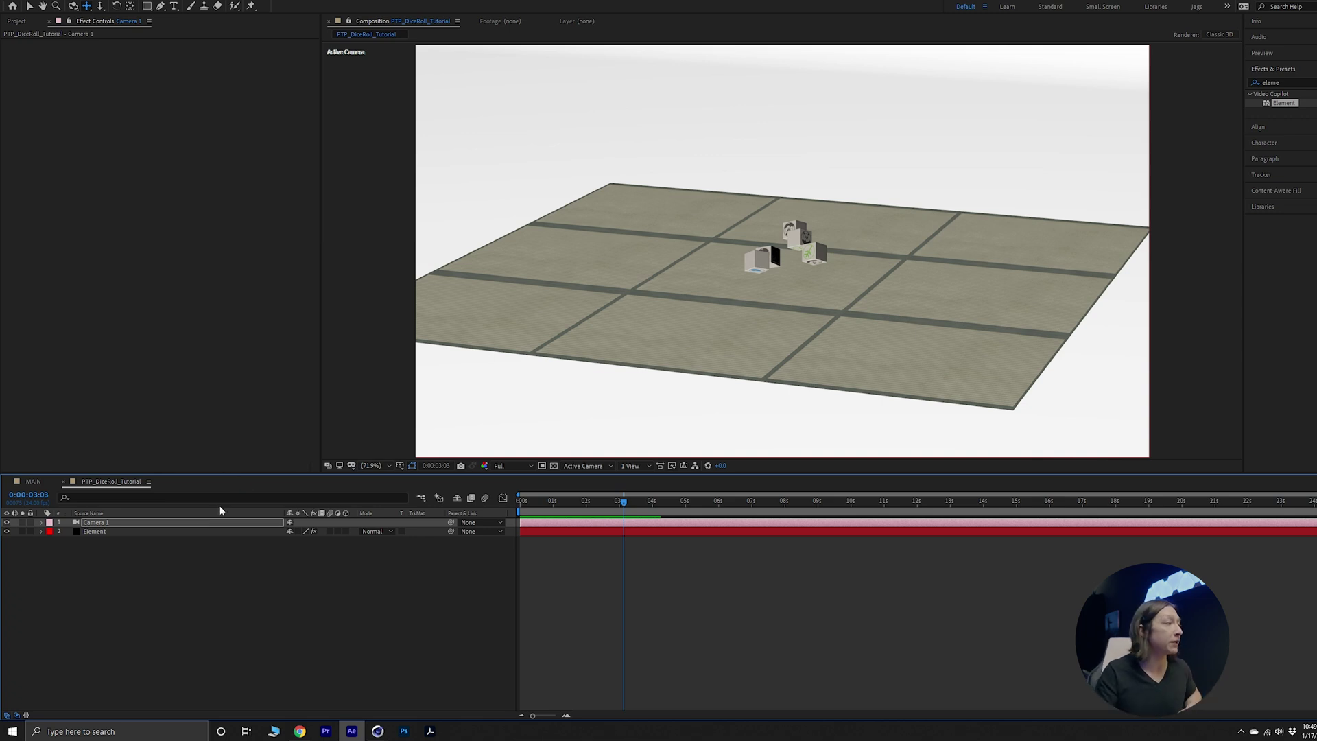
# - Enable Draw Backfaces for the Dice material in the Element scene setup and accept the change
pyautogui.click(209, 531)
pyautogui.click(69, 68)
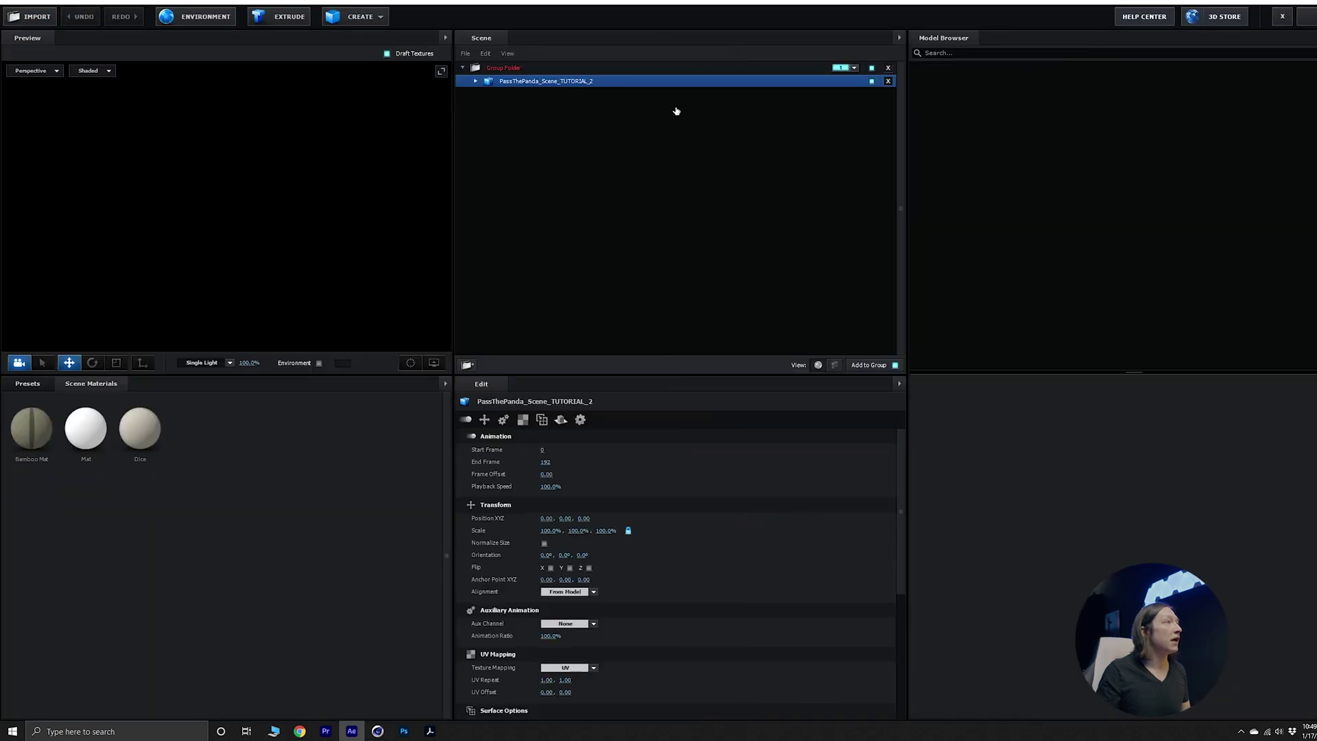
pyautogui.click(475, 82)
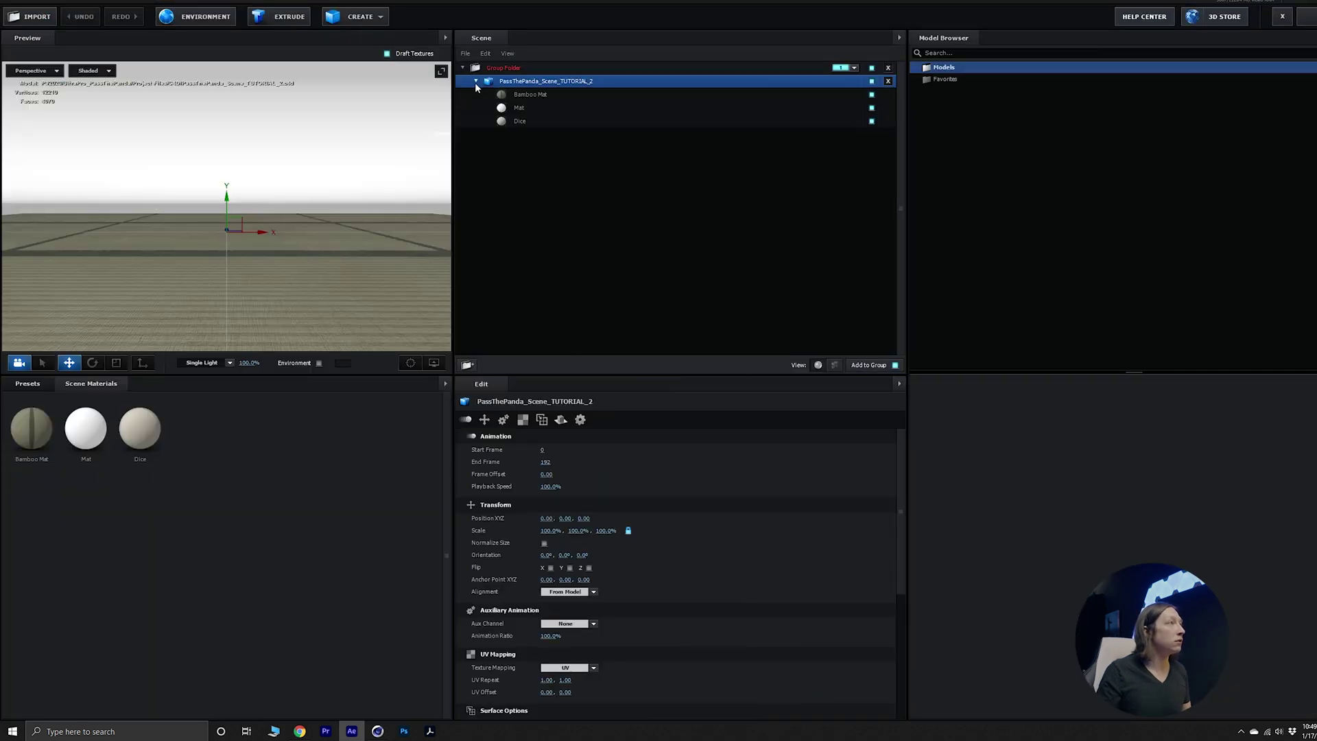
pyautogui.click(520, 122)
pyautogui.click(163, 436)
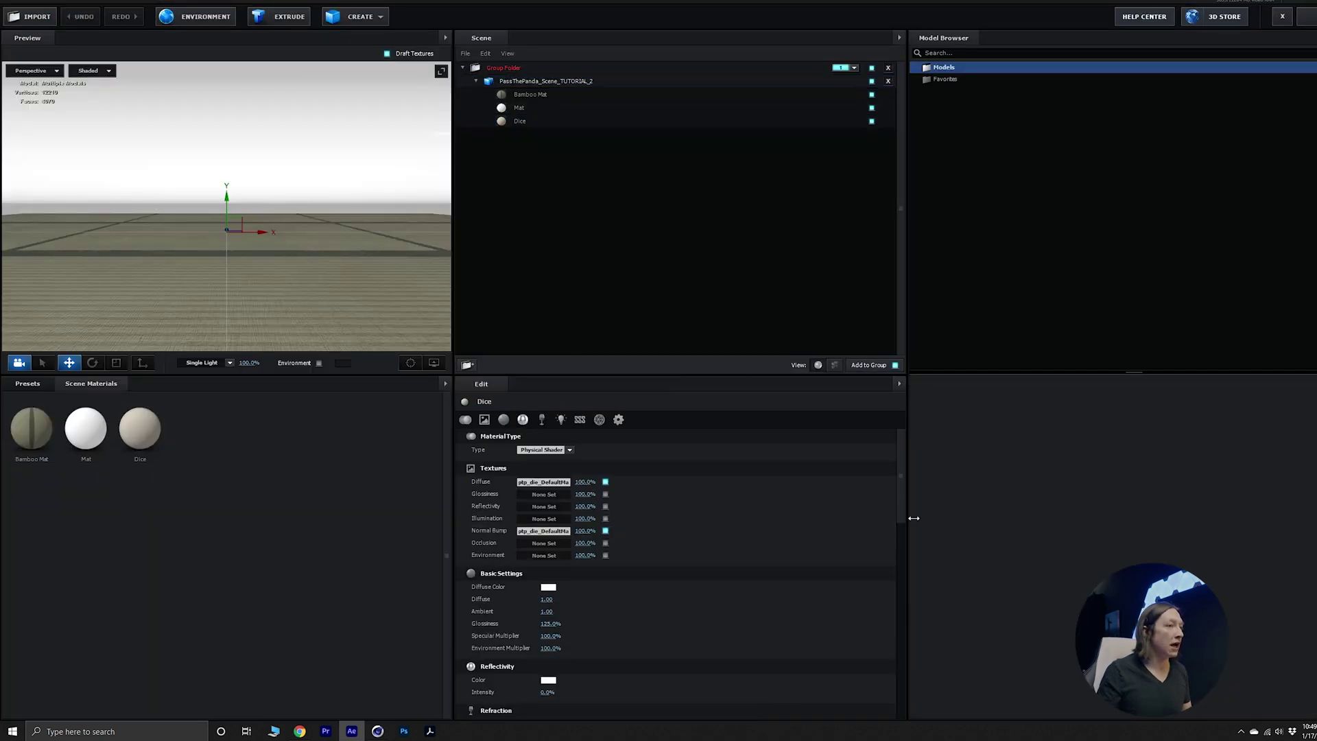
pyautogui.moveTo(899, 491); pyautogui.dragTo(887, 672)
pyautogui.scroll(-3, 887, 672)
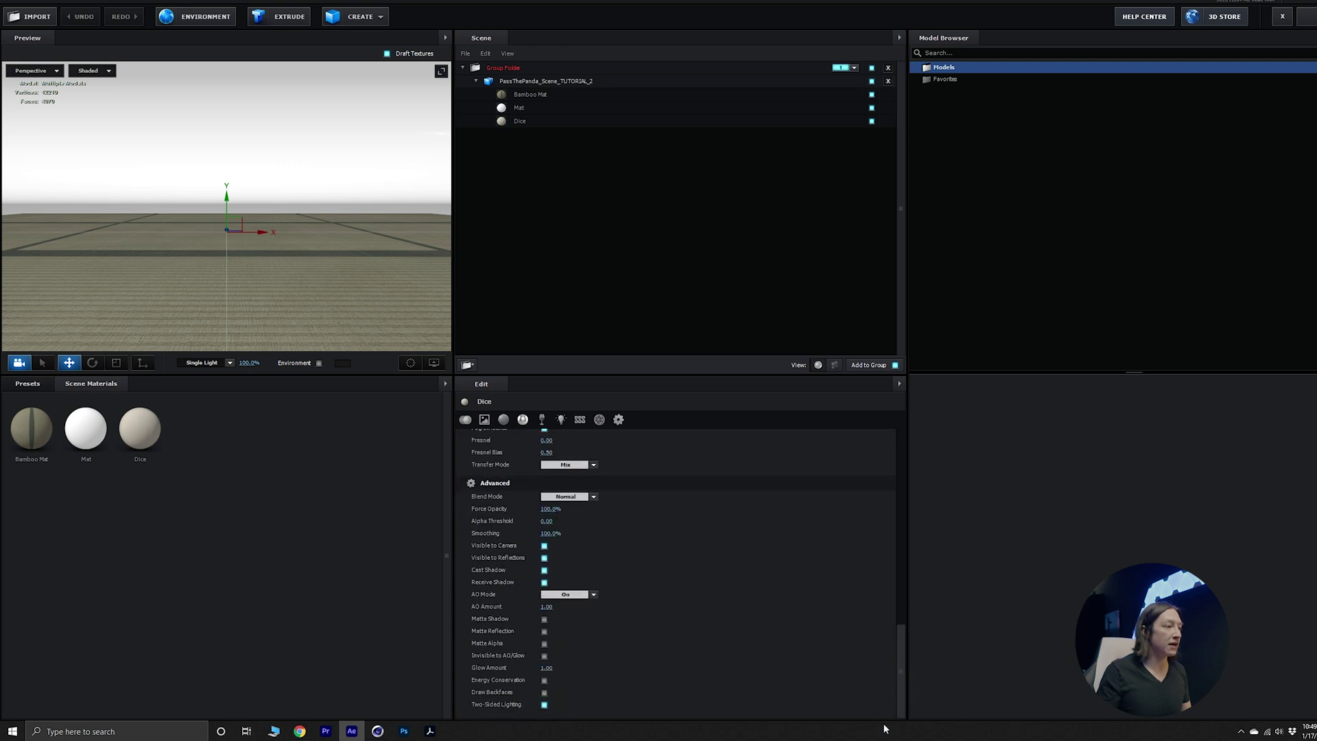
pyautogui.click(545, 692)
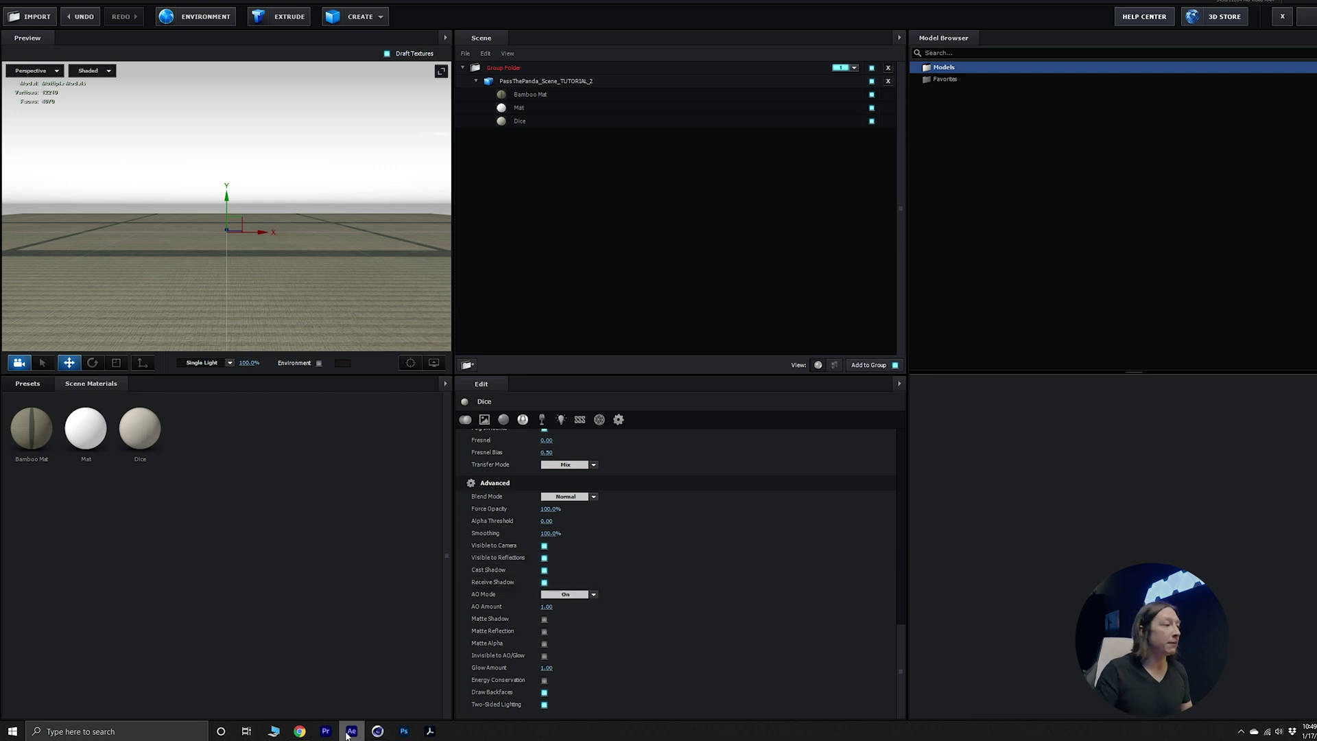
pyautogui.click(1306, 16)
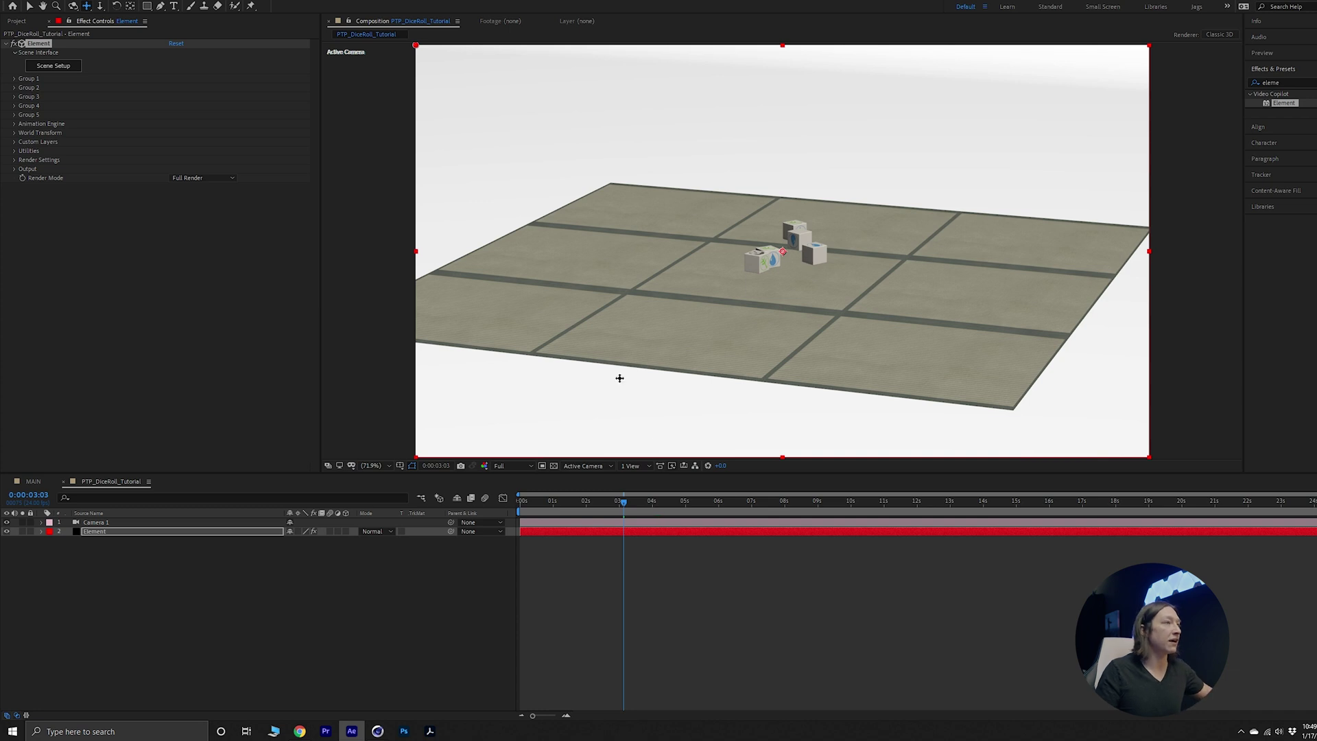
# - Orbit the camera to a steeper angle and move it closer to frame the dice on the mat
pyautogui.press('c')
pyautogui.moveTo(780, 321); pyautogui.dragTo(845, 57)
pyautogui.press('c')
pyautogui.moveTo(818, 251); pyautogui.dragTo(787, 279)
# - Preview the dice roll from the first frame with the closer camera and stop partway through the roll
pyautogui.moveTo(581, 504); pyautogui.dragTo(497, 507)
pyautogui.press('space')
pyautogui.press('space')
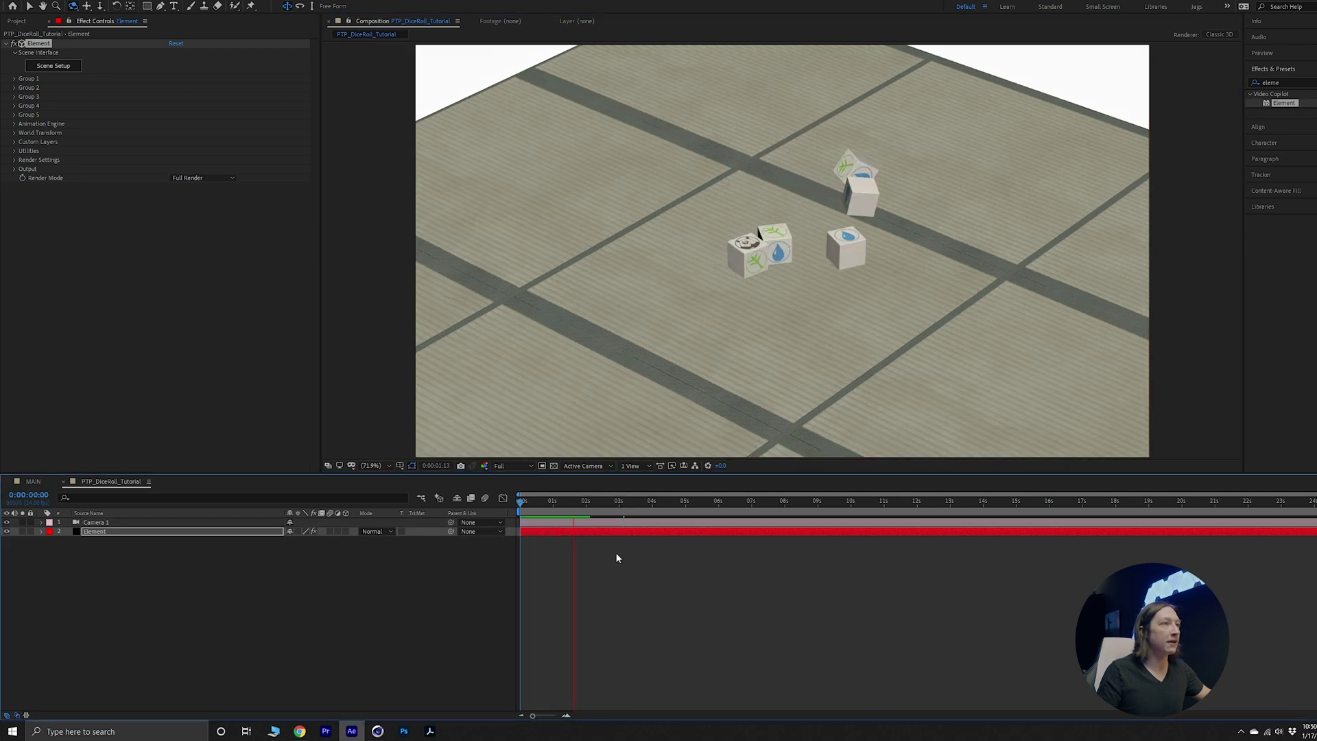
pyautogui.click(606, 531)
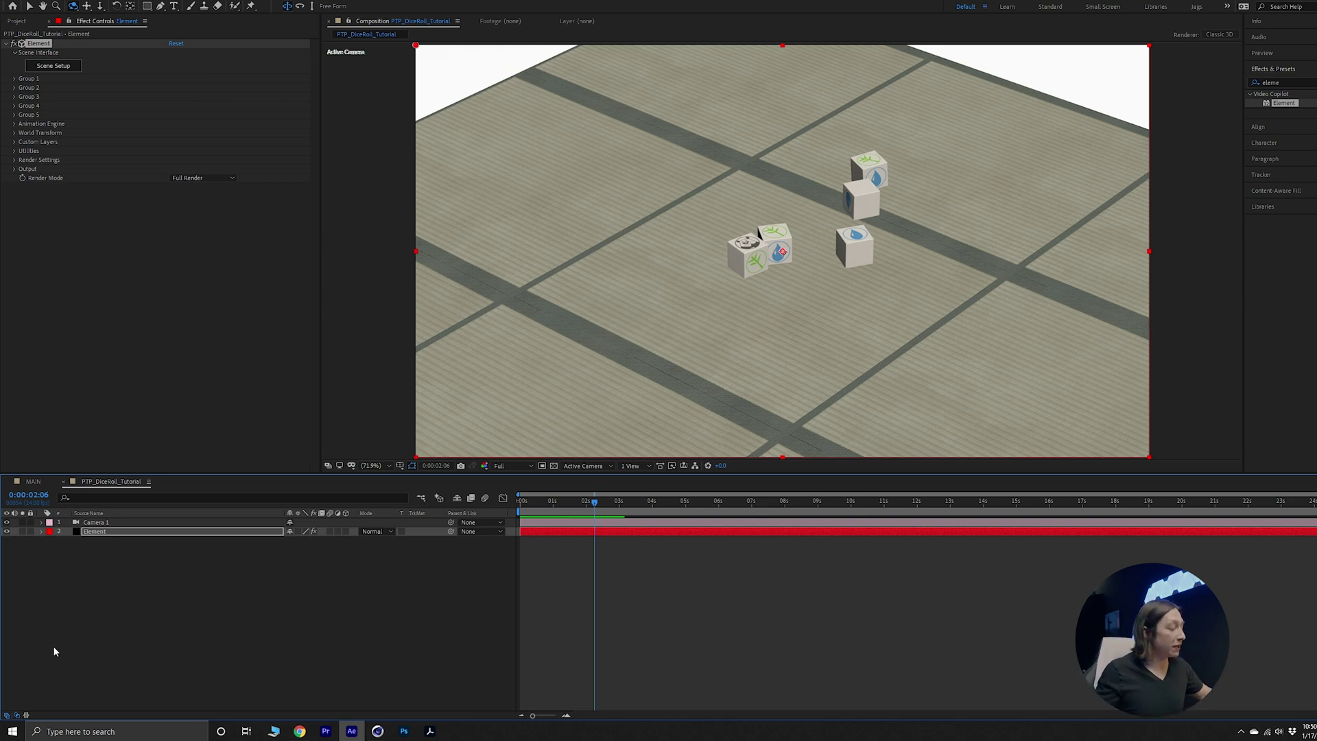
# - Add a shadow-casting parallel light and increase its X position so it shines from the front right of the dice
pyautogui.hotkey('ctrl', 'alt', 'shift', 'l')
pyautogui.click(1029, 295)
pyautogui.click(1021, 307)
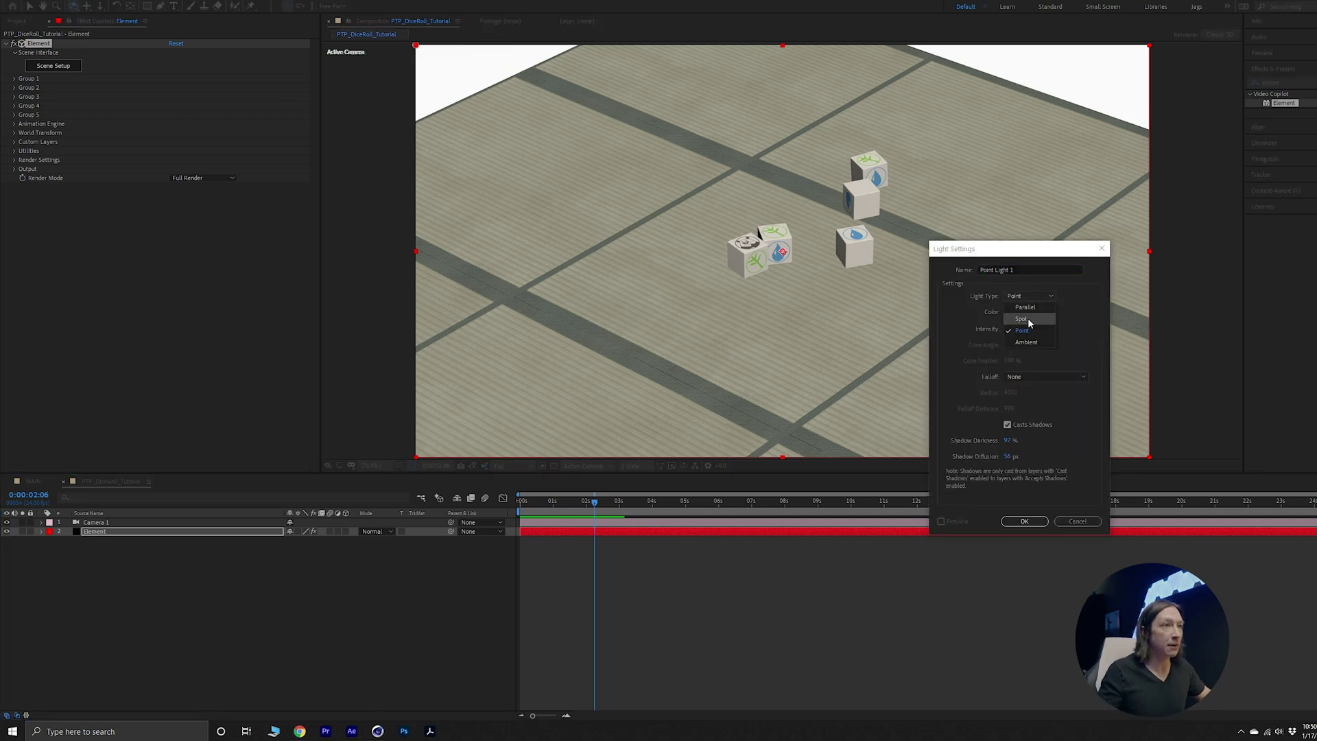
pyautogui.click(1028, 525)
pyautogui.press('v')
pyautogui.press('p')
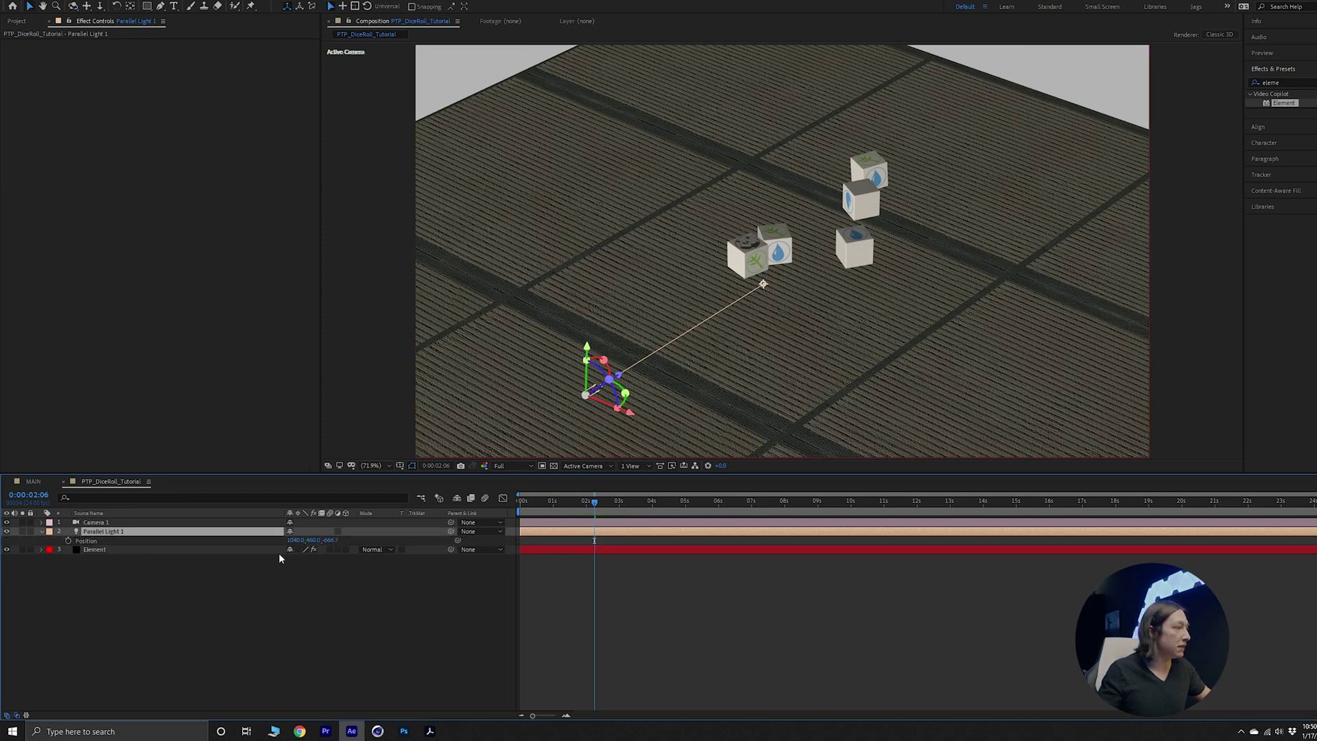
pyautogui.moveTo(291, 540); pyautogui.dragTo(426, 541)
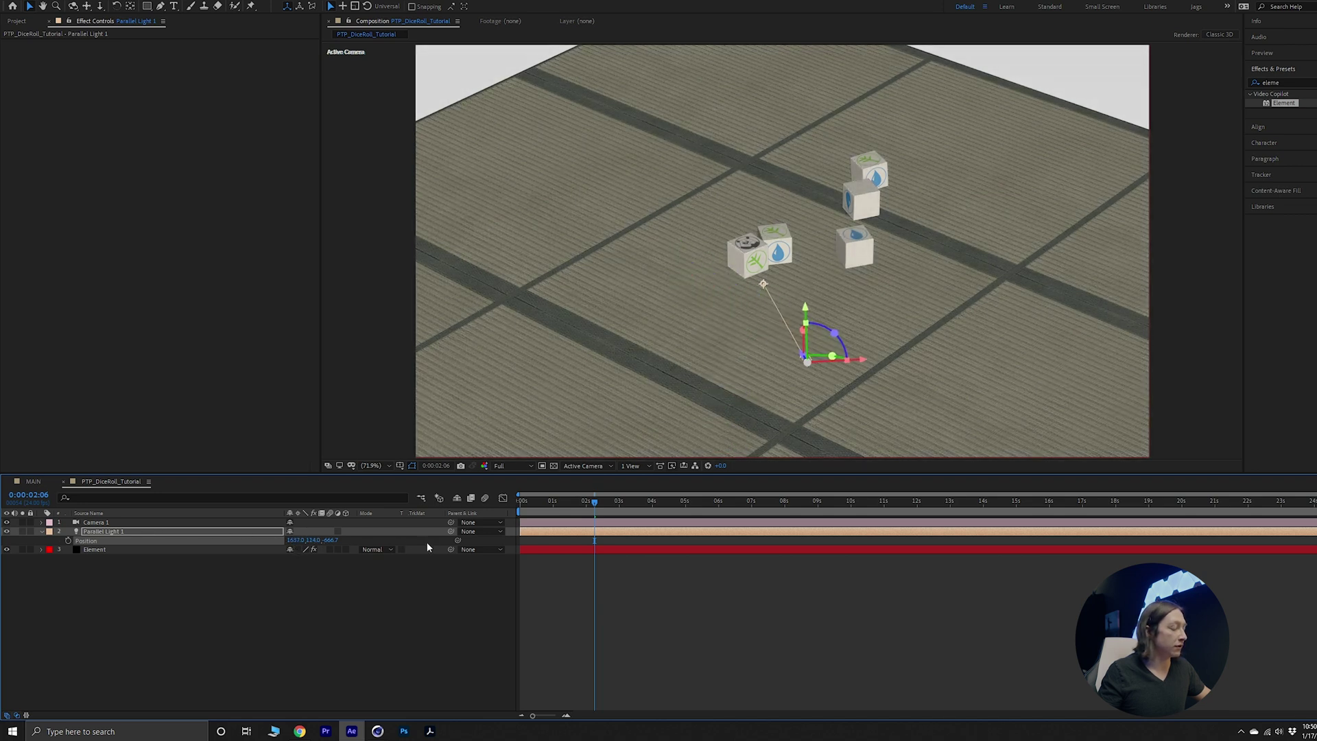
# - Add a point light near the mat's far left side and lower its intensity to a faint fill
pyautogui.hotkey('ctrl', 'alt', 'shift', 'l')
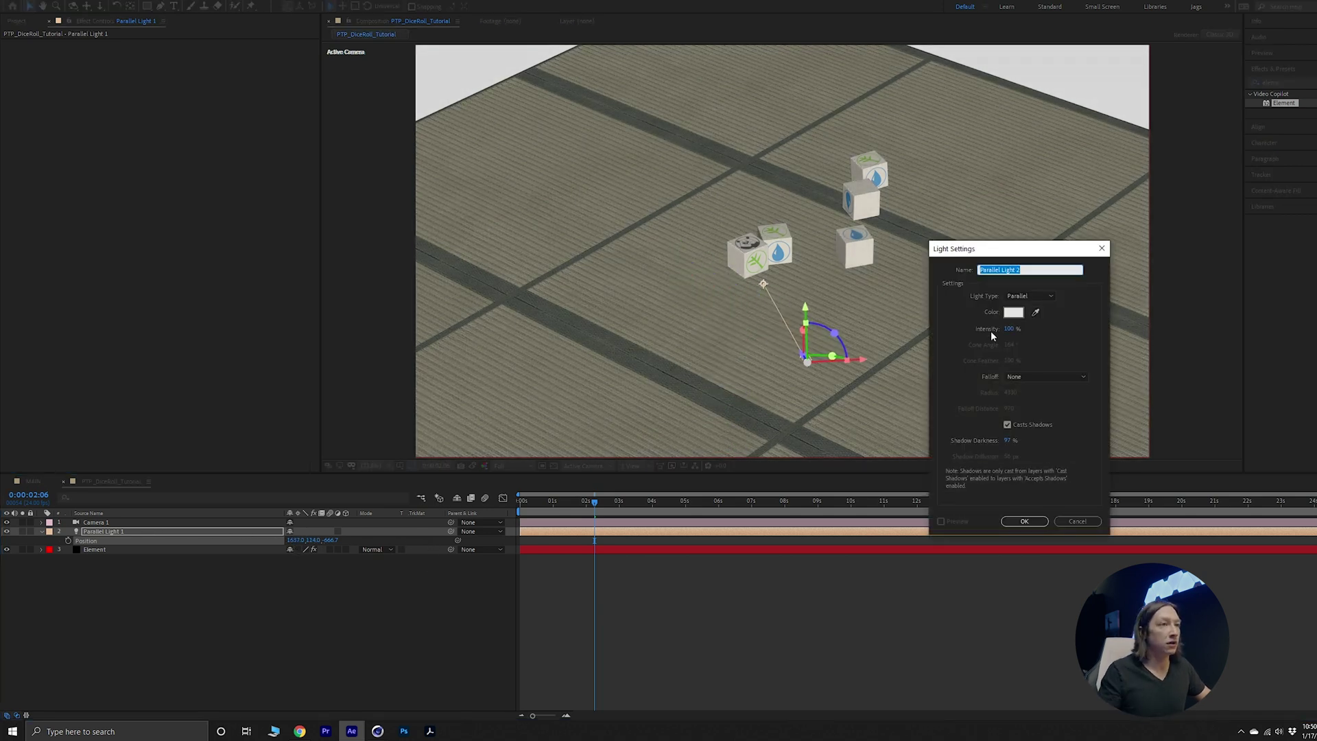
pyautogui.click(1028, 297)
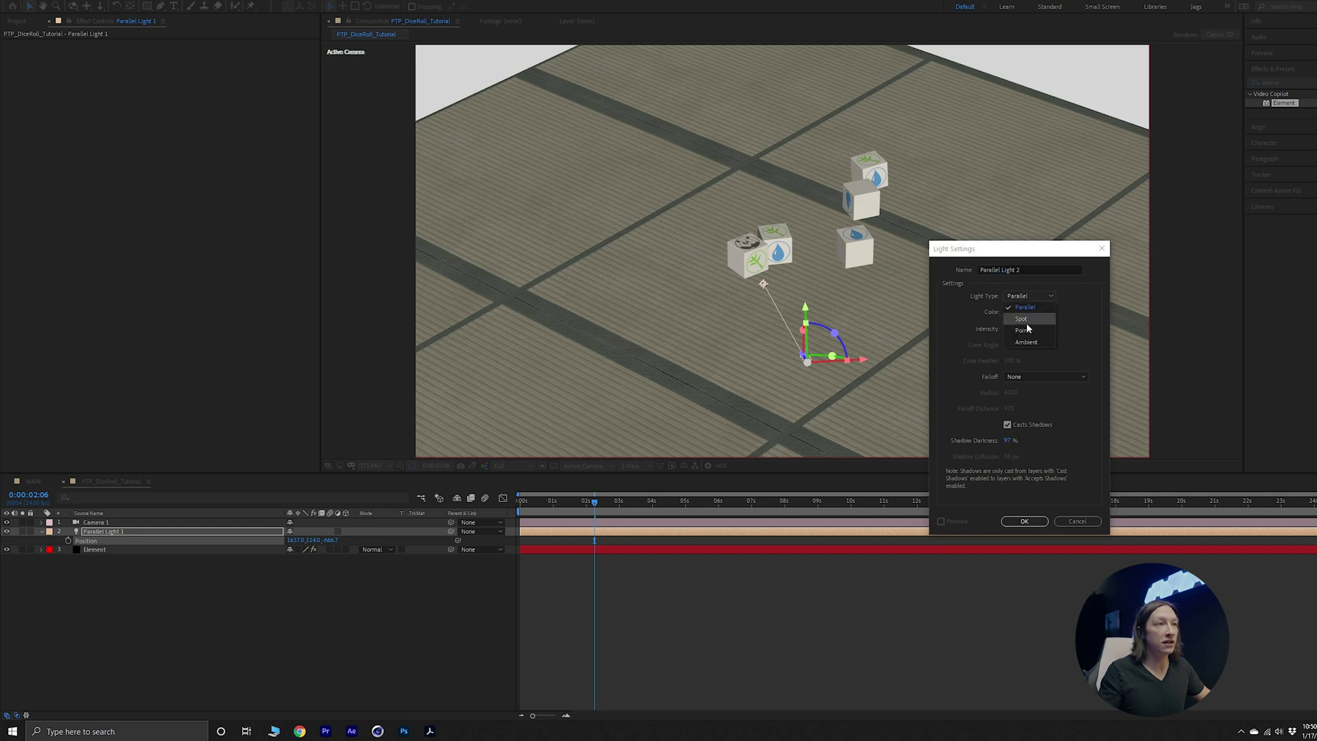
pyautogui.click(1023, 330)
pyautogui.click(1023, 521)
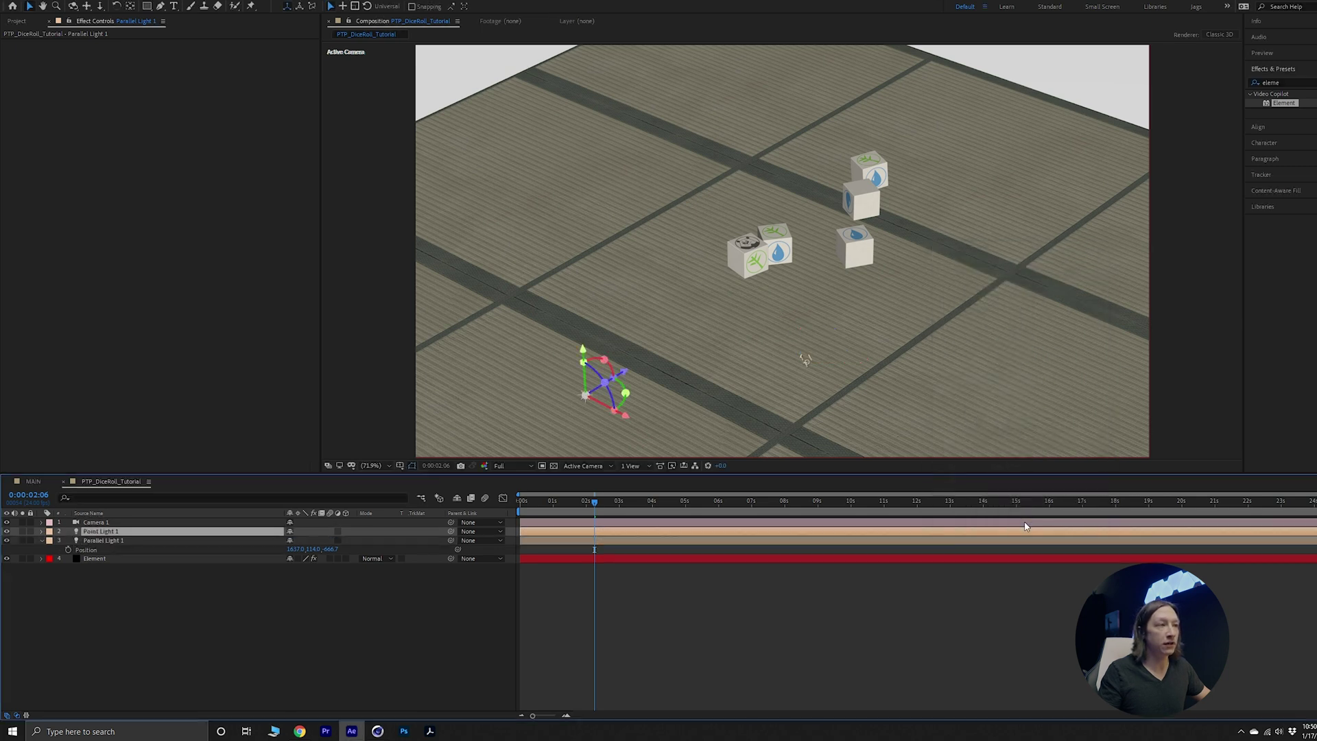
pyautogui.moveTo(606, 407); pyautogui.dragTo(450, 317)
pyautogui.moveTo(430, 271); pyautogui.dragTo(441, 135)
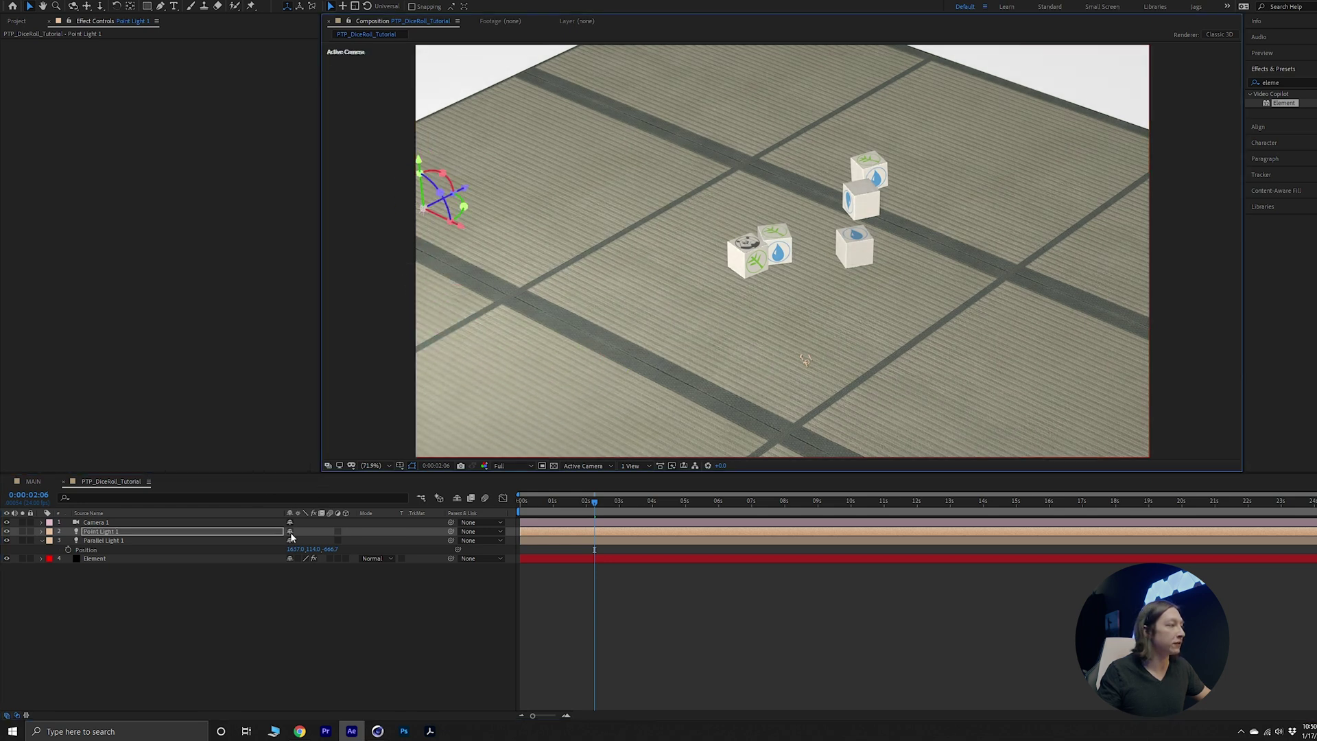
pyautogui.press('t')
pyautogui.moveTo(292, 550); pyautogui.dragTo(168, 578)
# - Enable shadows with shadow mapping and SSAO ambient occlusion in the render settings of the Element effect
pyautogui.click(170, 576)
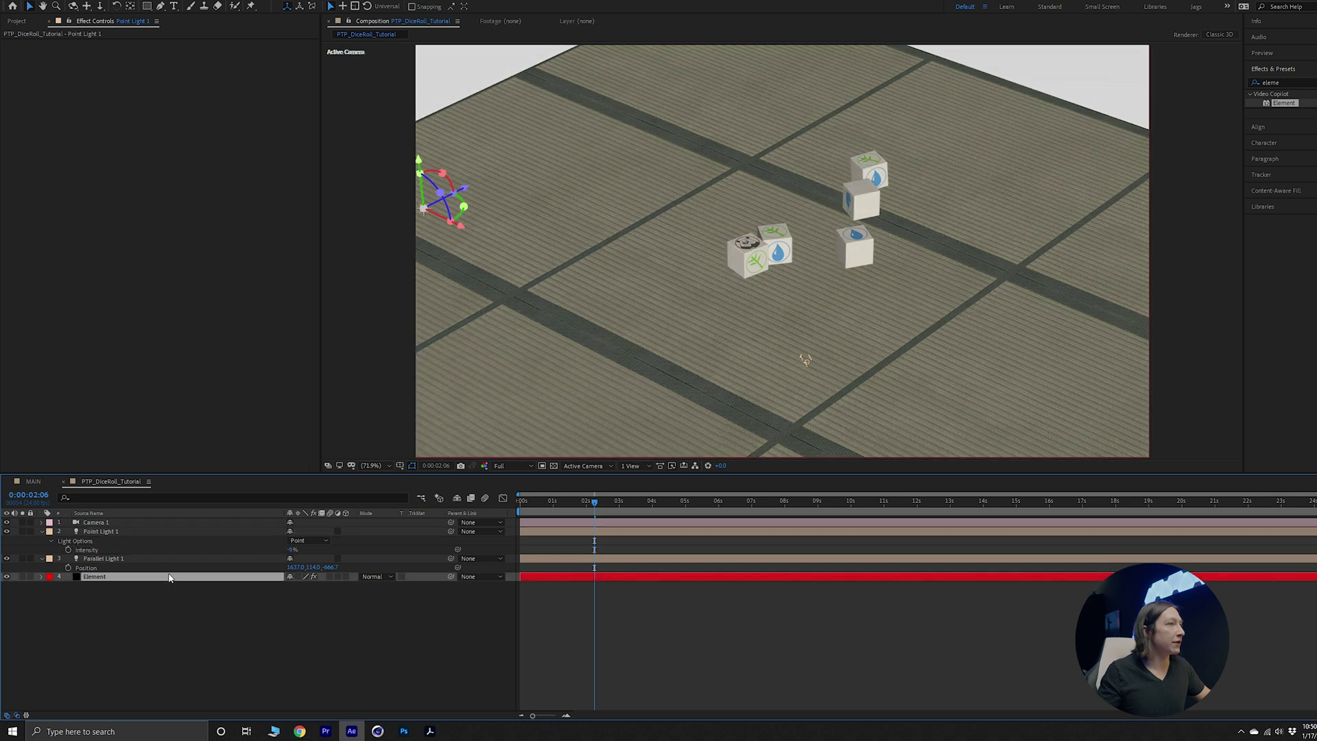
pyautogui.click(14, 159)
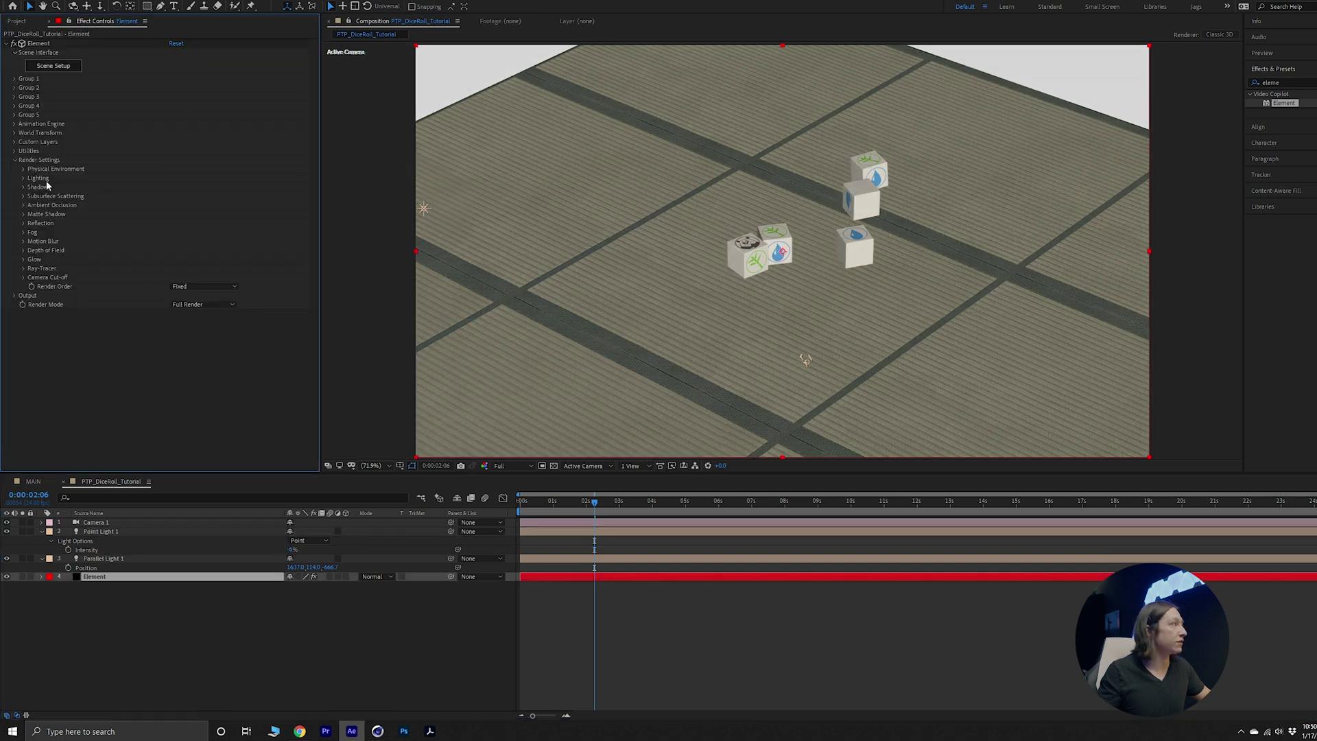
pyautogui.click(24, 187)
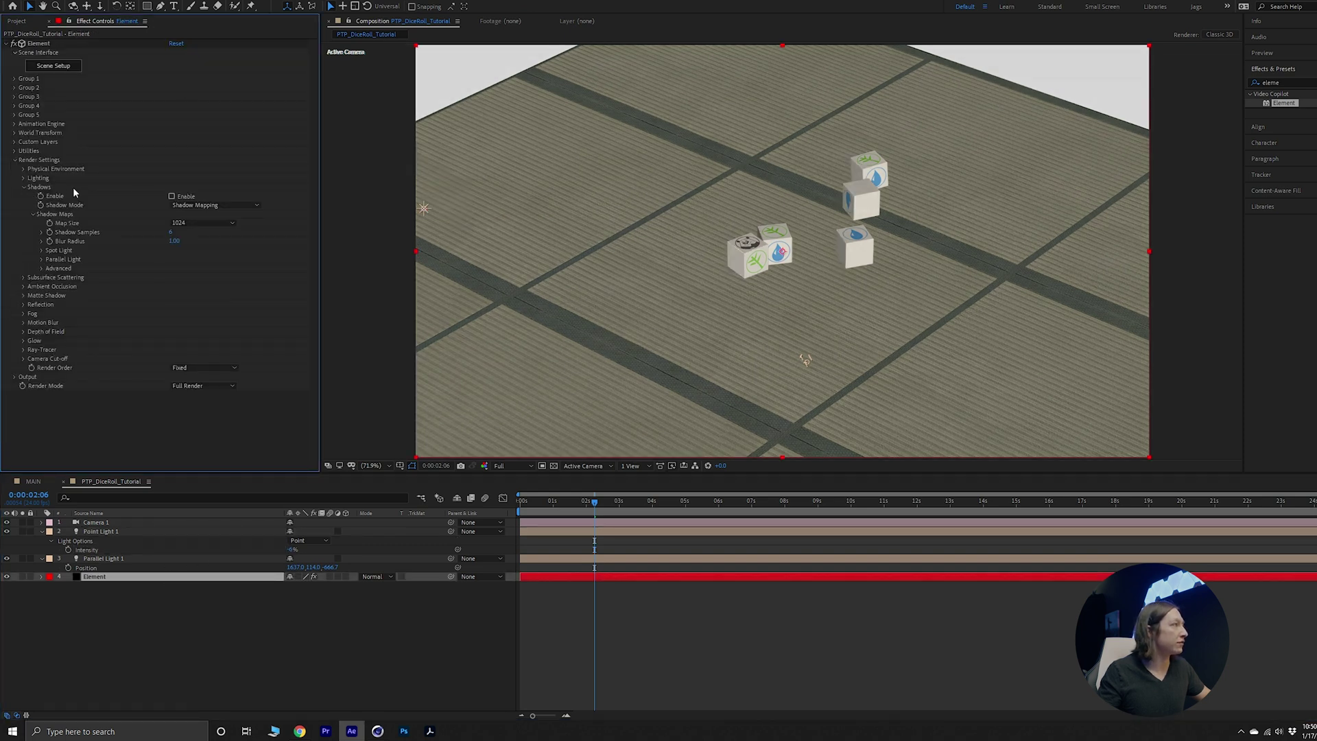
pyautogui.click(172, 197)
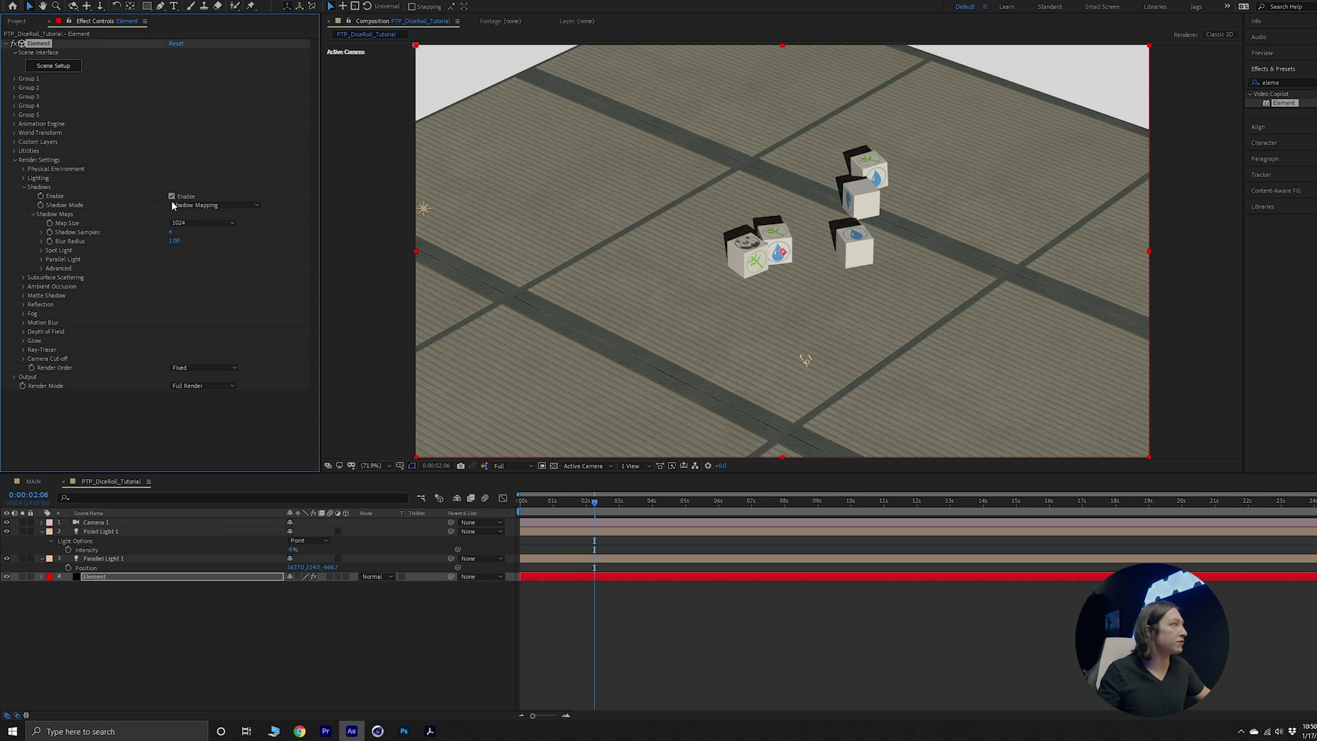
pyautogui.click(22, 287)
pyautogui.click(172, 296)
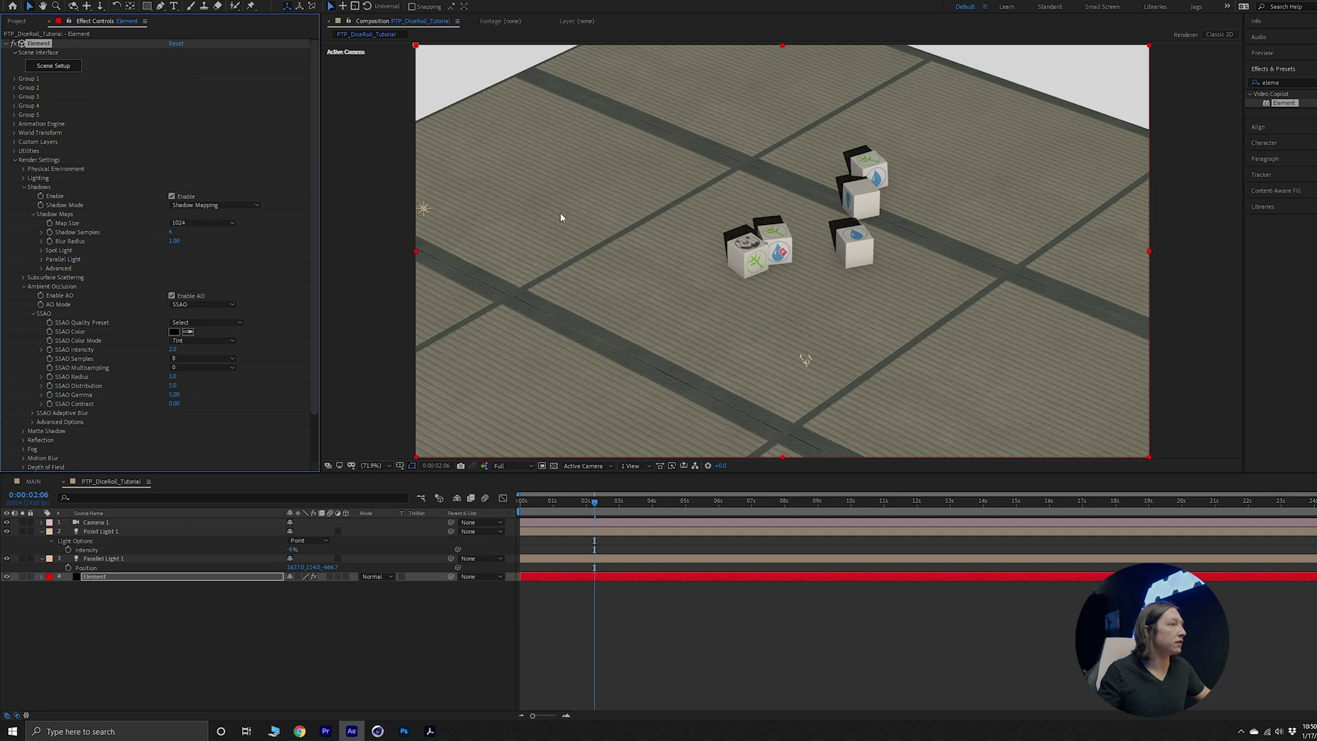
# - Raise the parallel light and shift it further along X, and orbit the camera lower to show the dice shadows
pyautogui.click(108, 559)
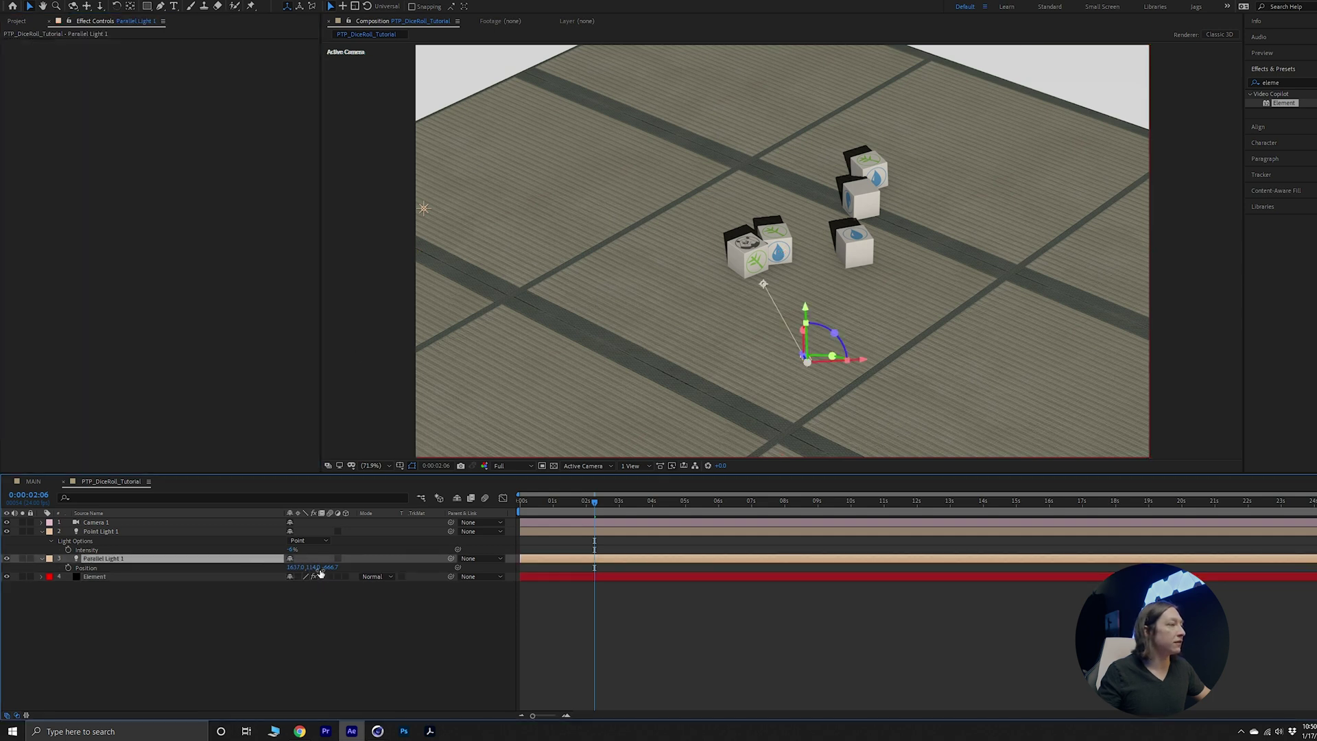
pyautogui.moveTo(310, 566); pyautogui.dragTo(145, 564)
pyautogui.moveTo(295, 567); pyautogui.dragTo(333, 567)
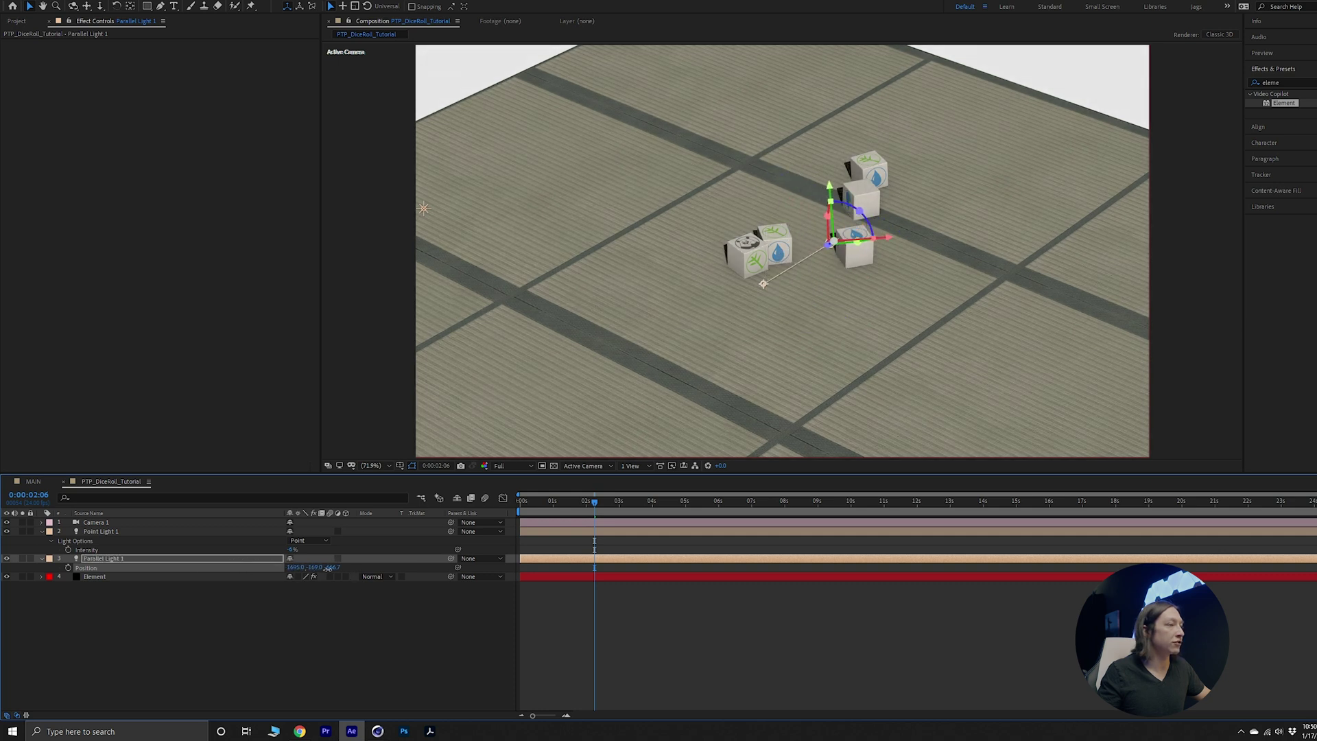
pyautogui.press('c')
pyautogui.moveTo(689, 263); pyautogui.dragTo(727, 245)
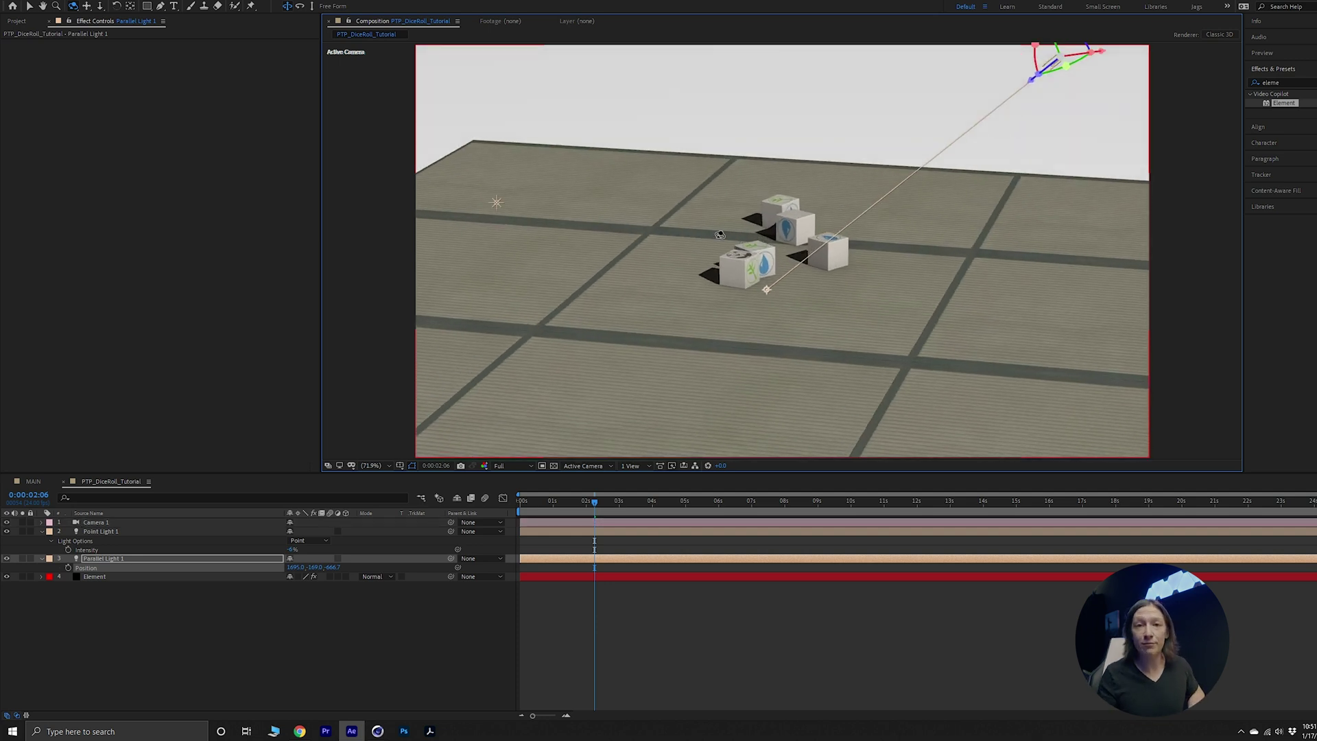